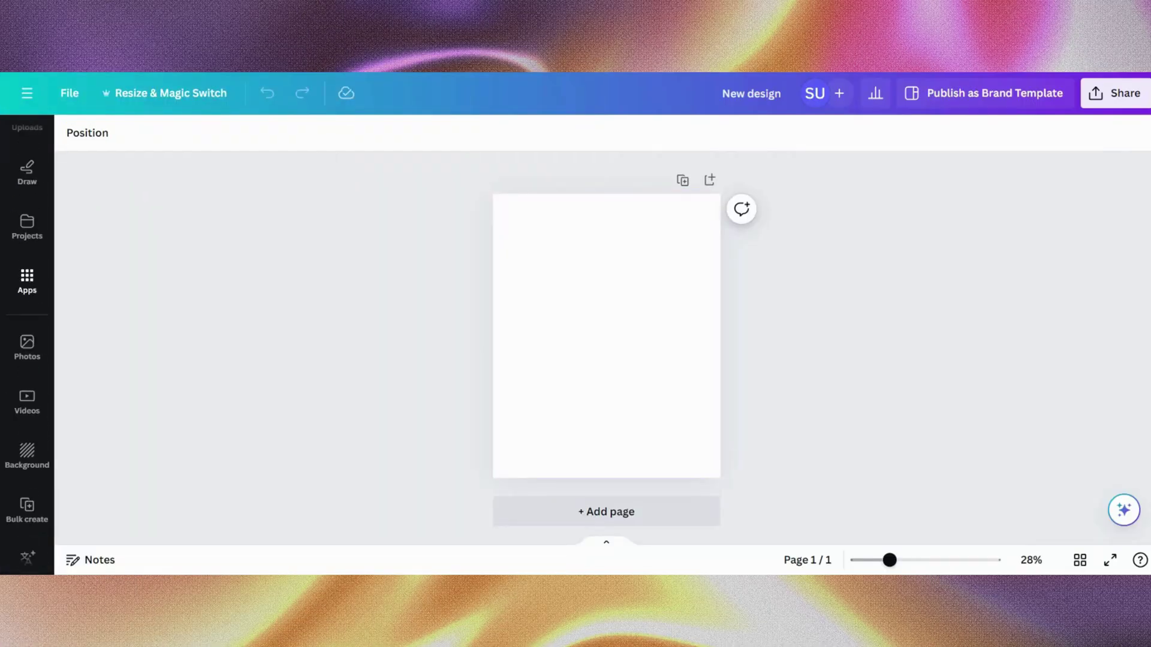
- Search the photos for "Wood table for product display" and add the reddish wooden table photo with the blurred interior behind it
click(26, 345)
click(155, 142)
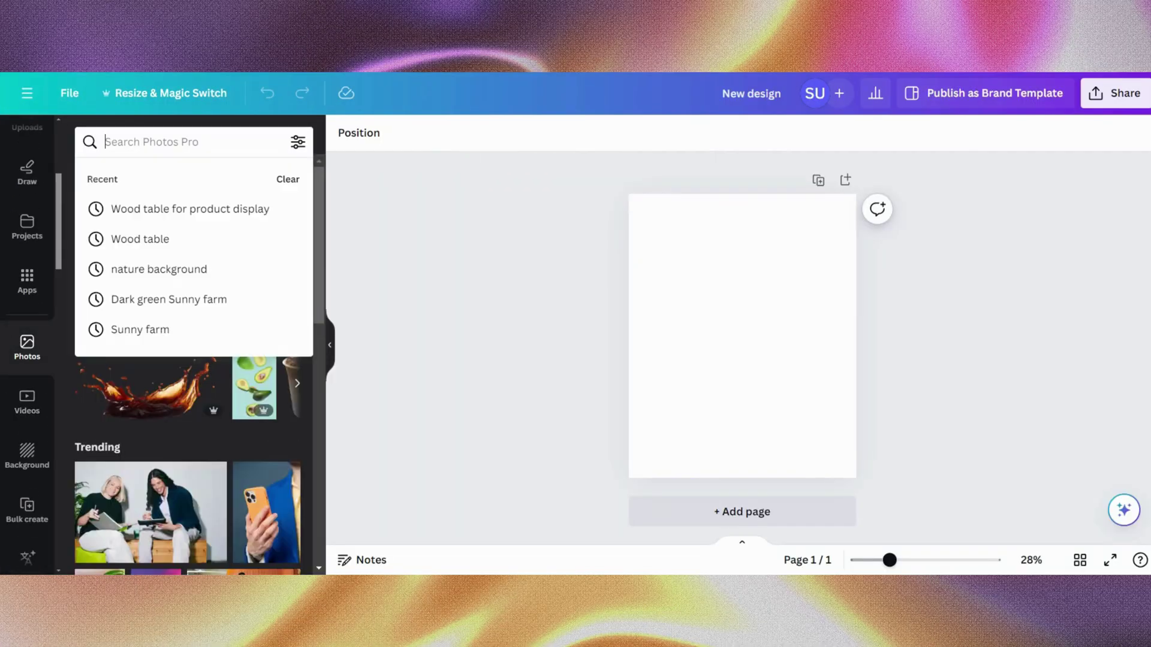
text(wood )
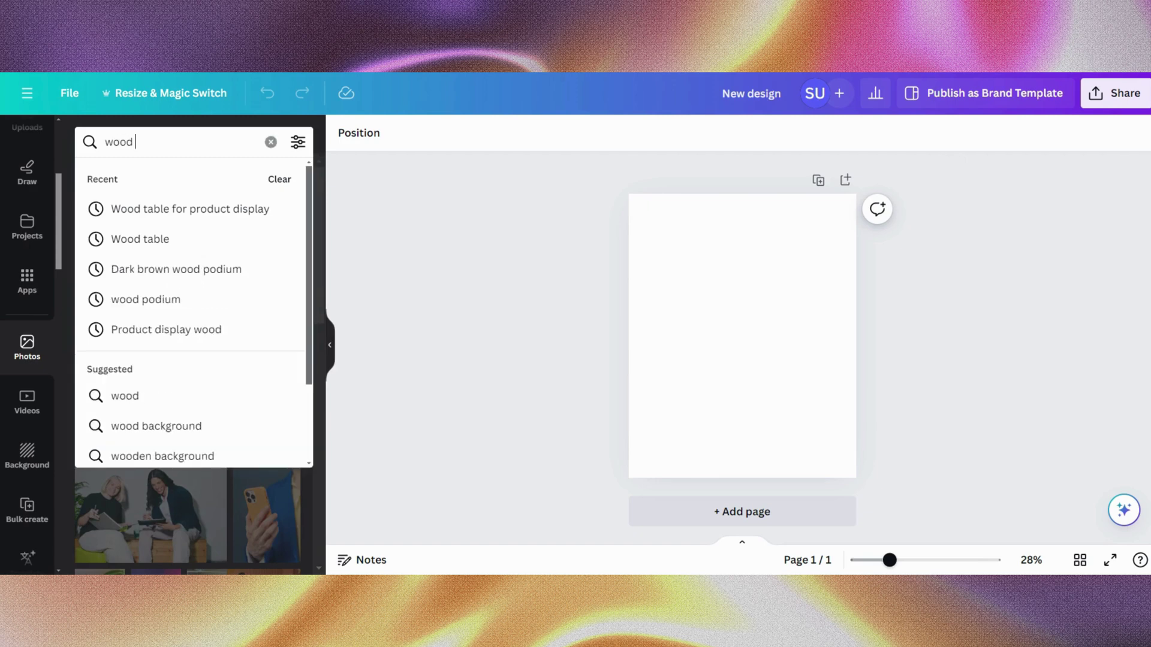
text(table for product)
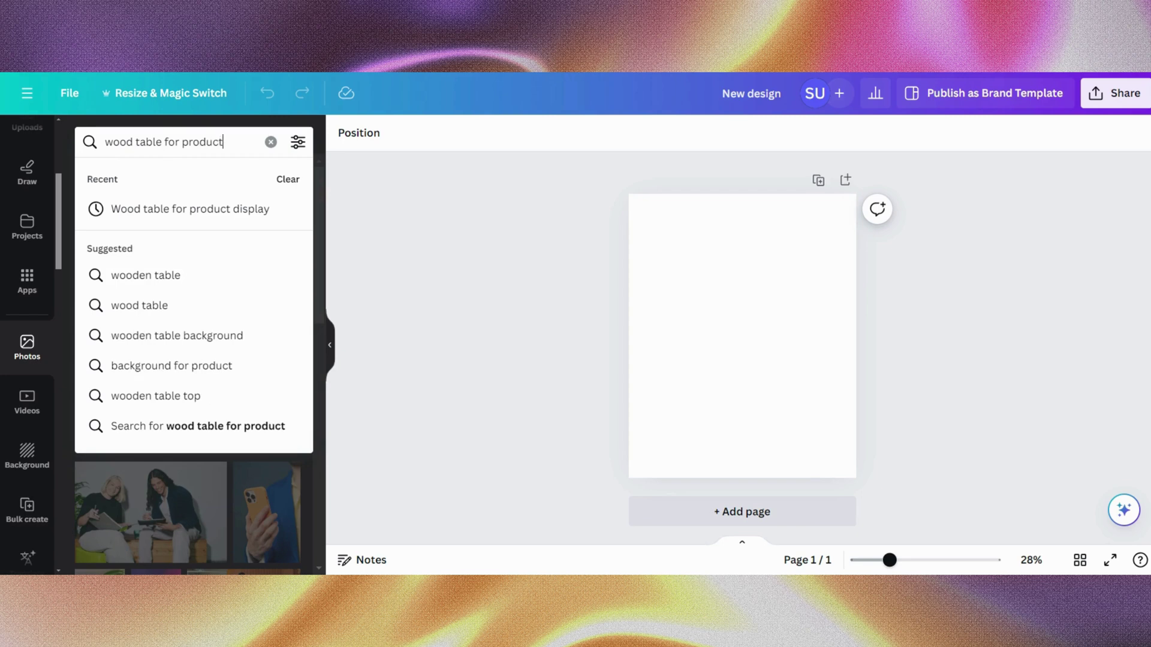
click(171, 210)
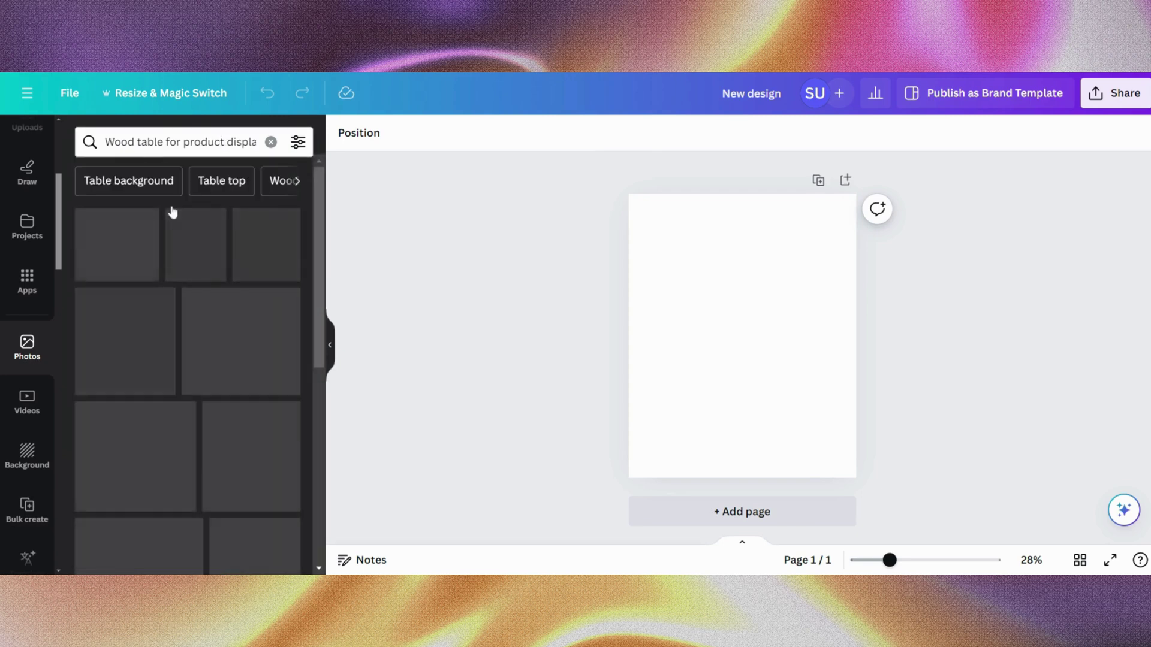
click(244, 250)
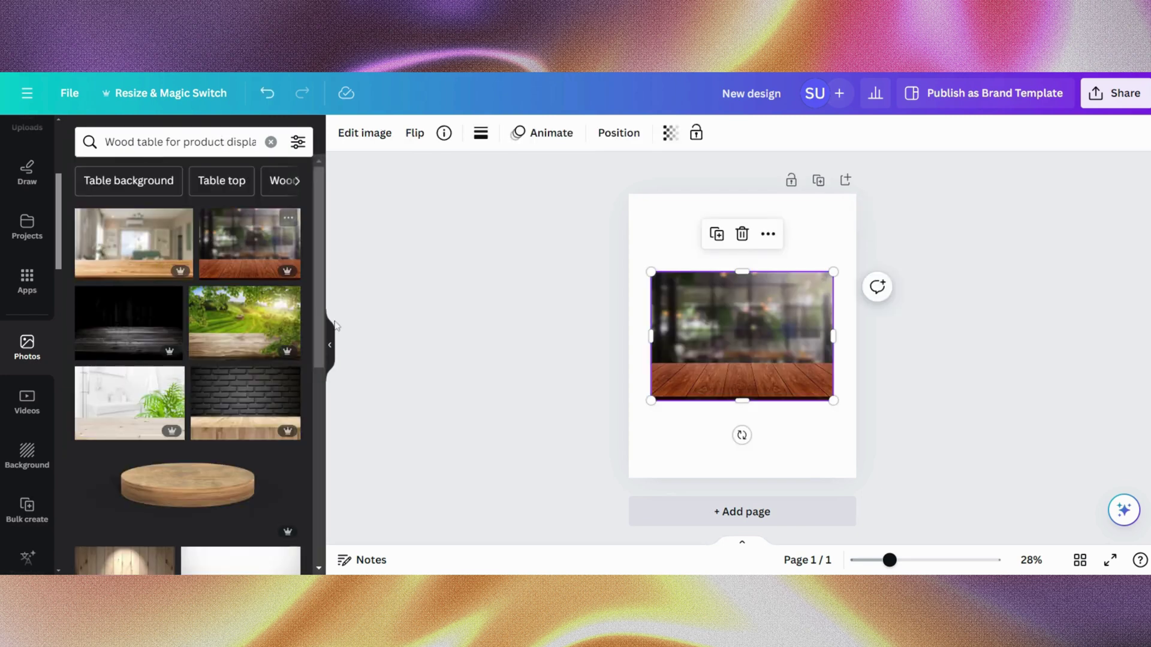
- Remove the table photo's background and fit the wooden tabletop across the full width of the page's bottom edge
click(333, 359)
click(93, 132)
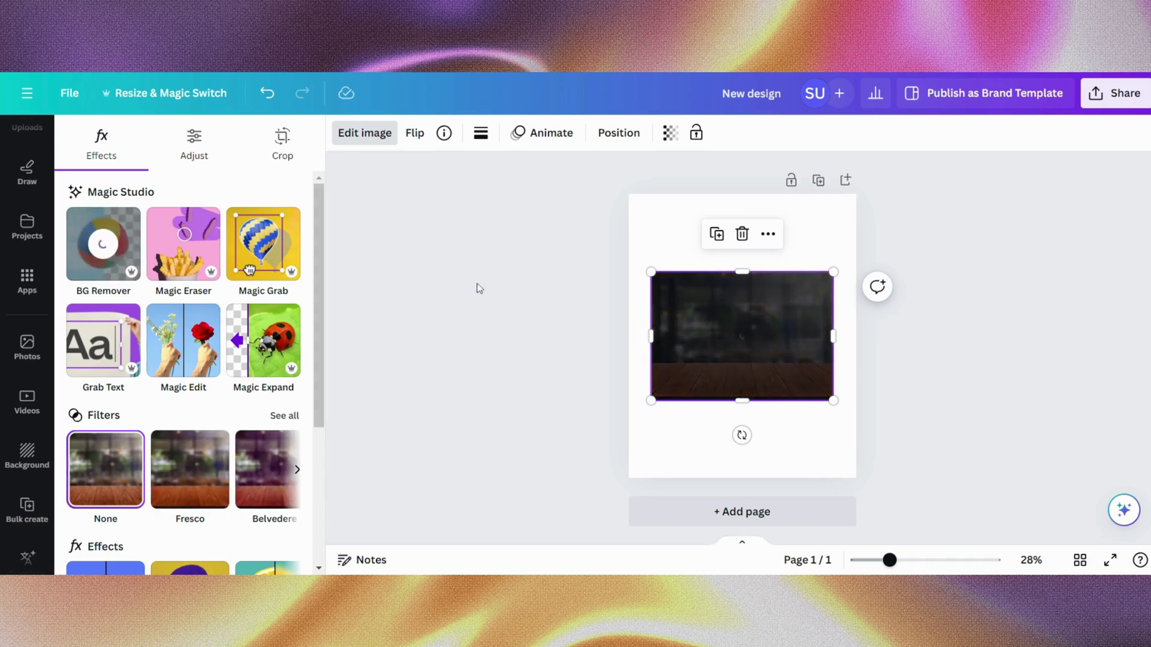
drag(606, 273, 574, 441)
drag(675, 463, 816, 533)
drag(774, 481, 741, 422)
click(889, 354)
click(706, 436)
click(799, 377)
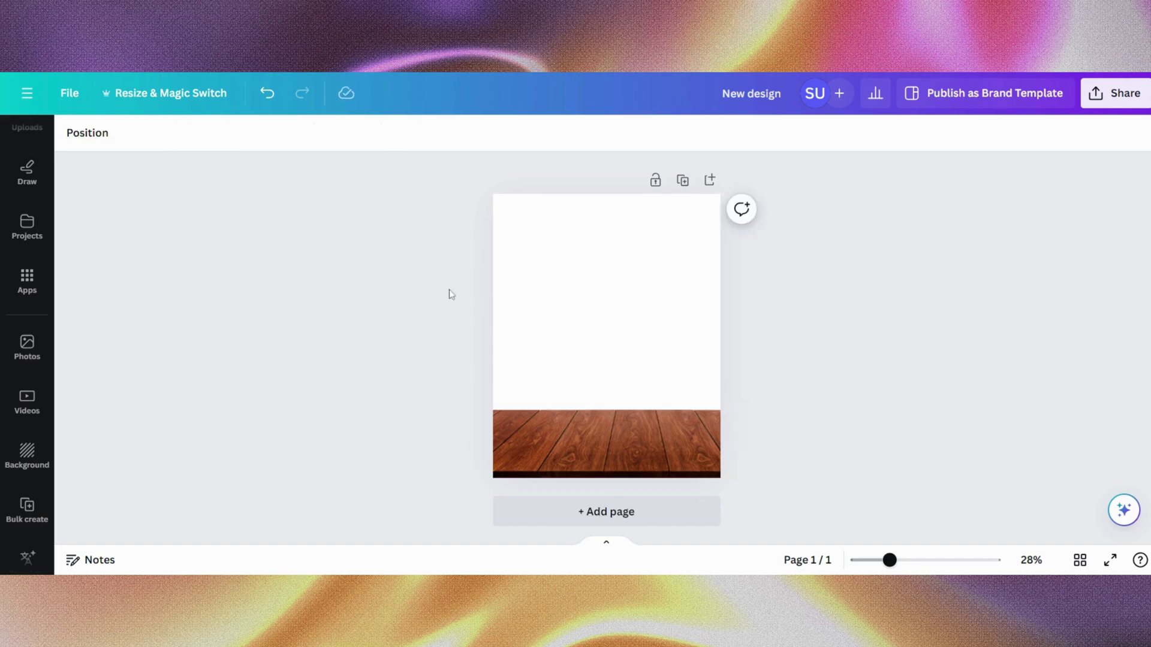
- Add the recently used sunny green hillside photo with trees and set it as the page background
scroll(7, 206, up, 4)
click(25, 195)
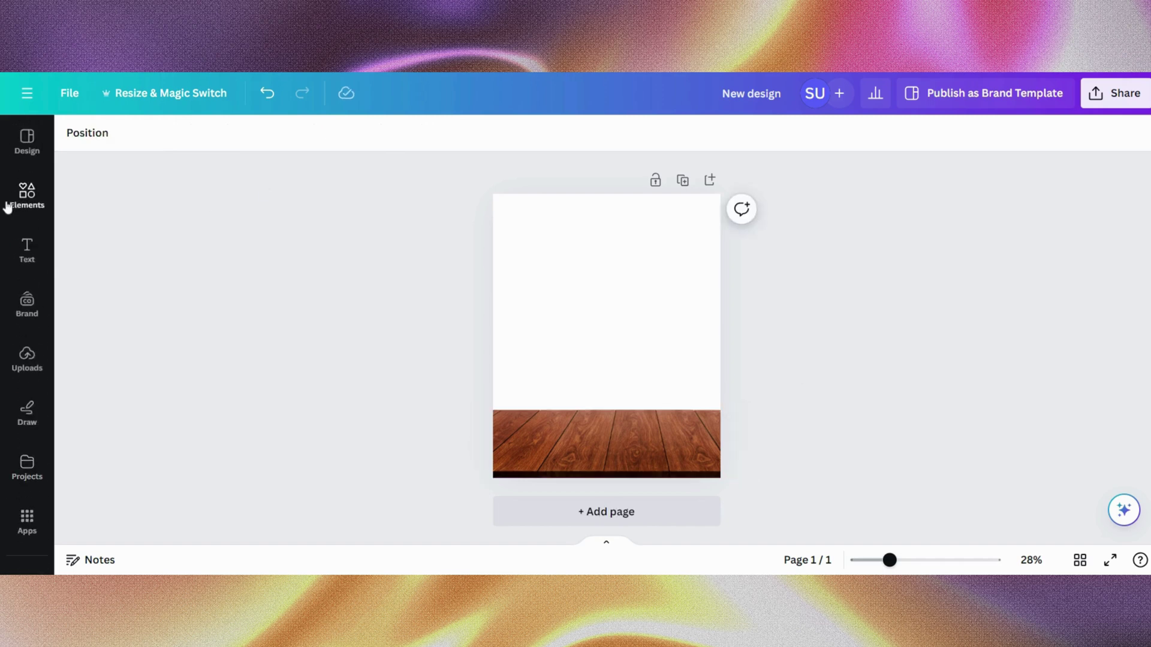
click(254, 282)
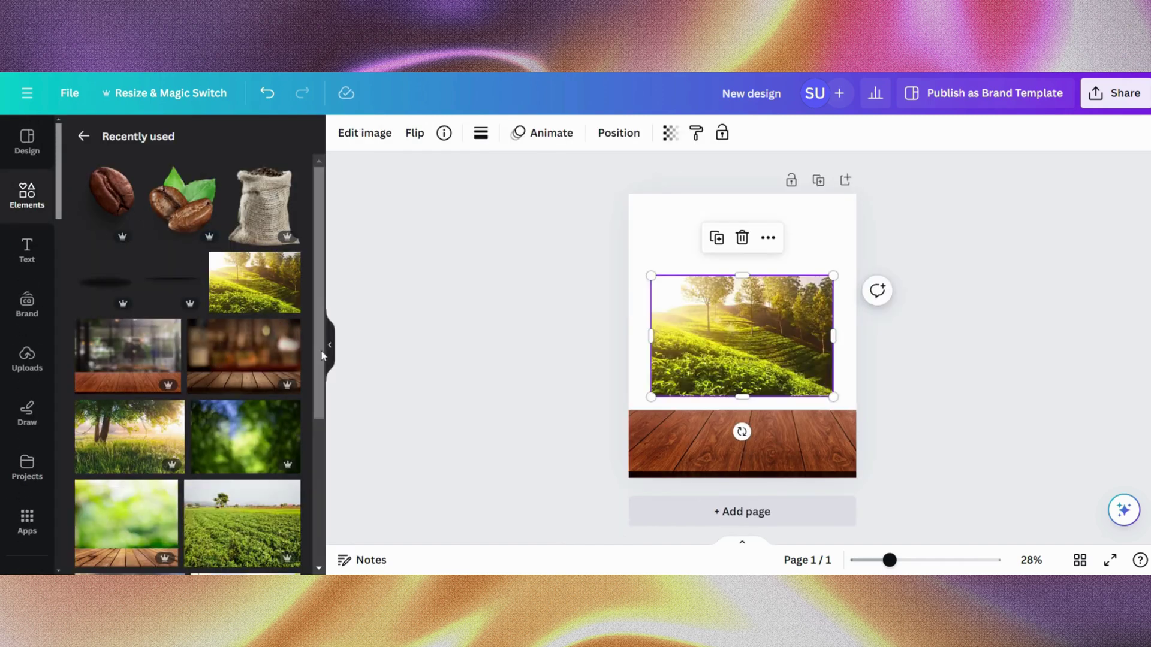
click(329, 344)
click(157, 139)
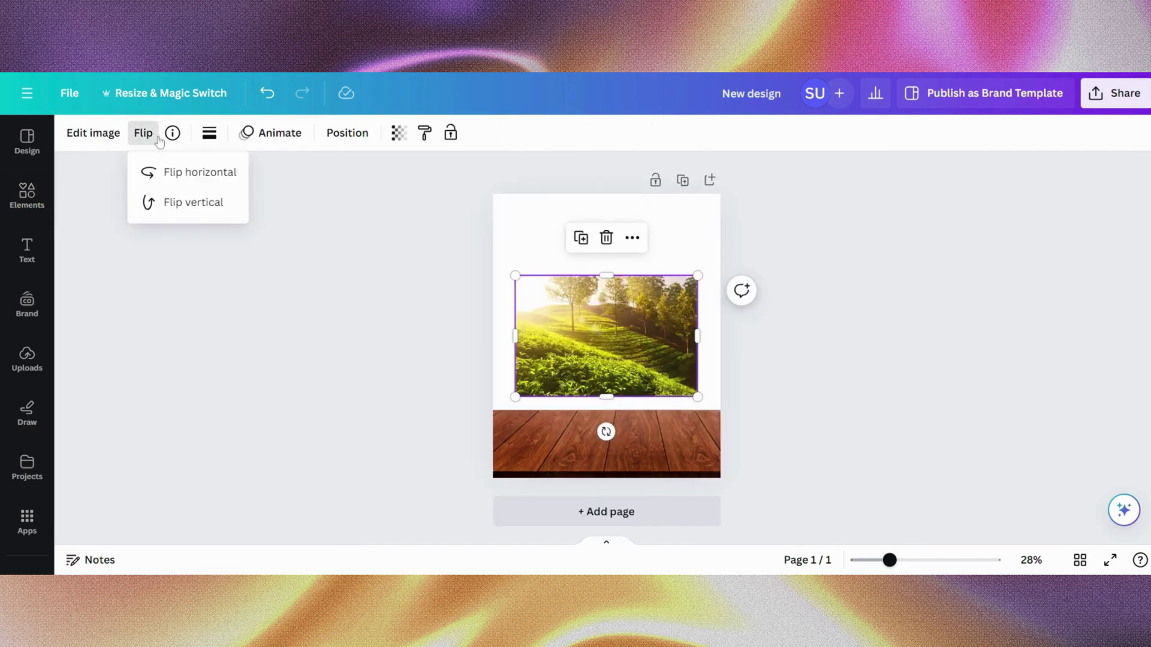
click(173, 133)
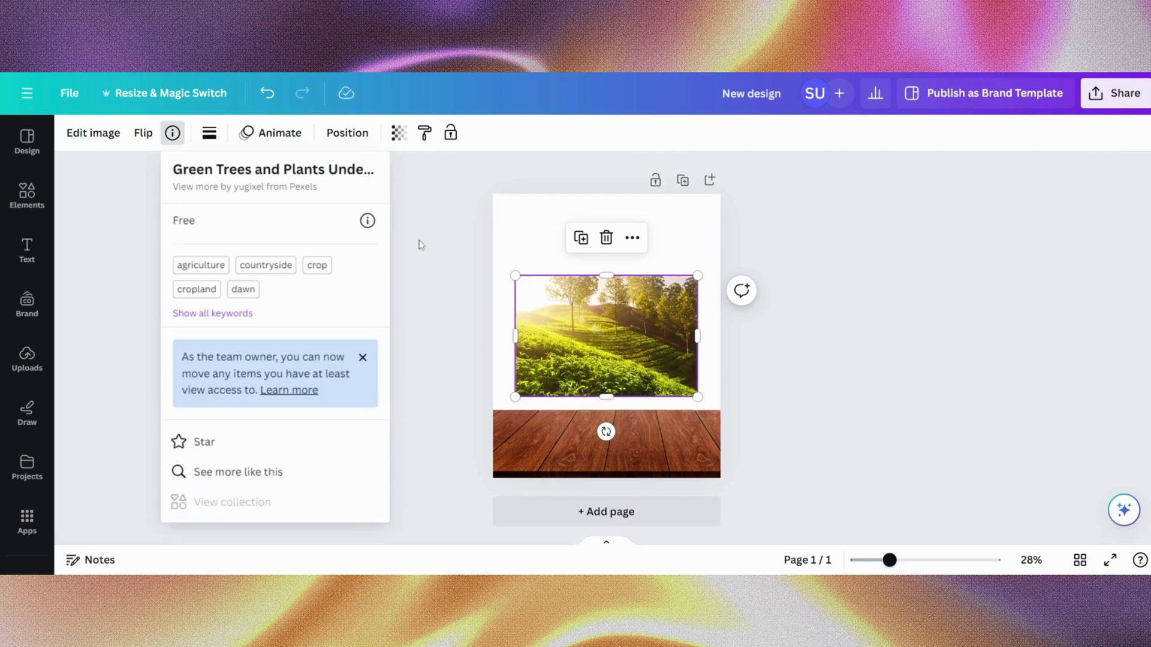
right_click(555, 311)
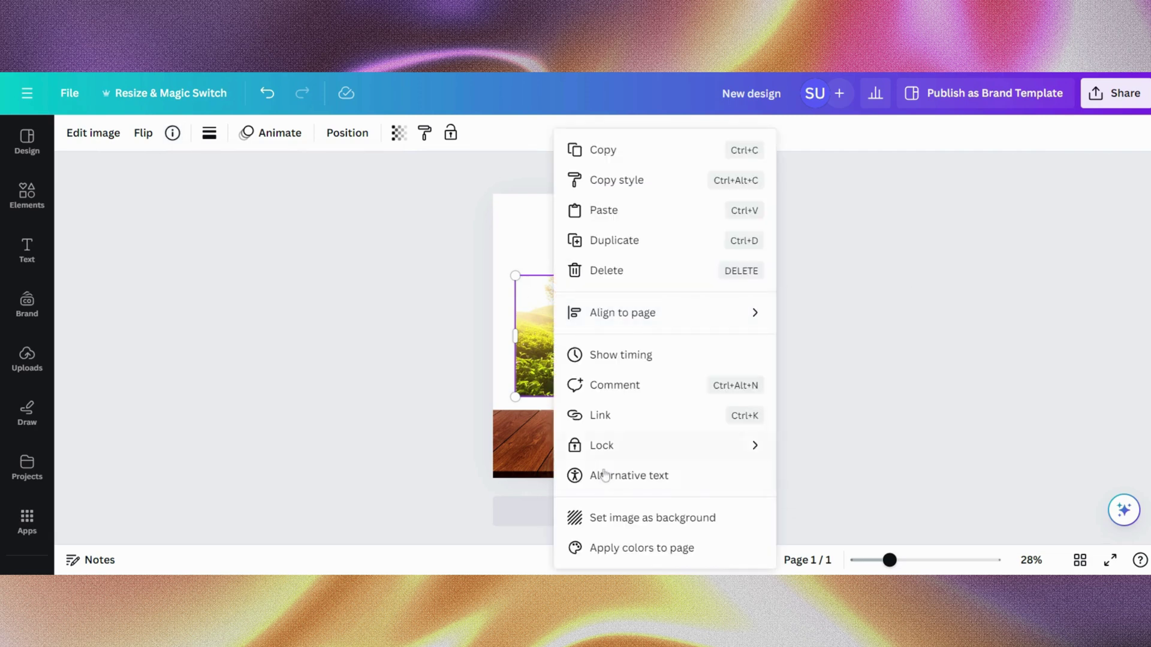
click(624, 528)
- Flip the background photo horizontally and shift it sideways within its crop to bring the bright sunlit area into the page
click(591, 307)
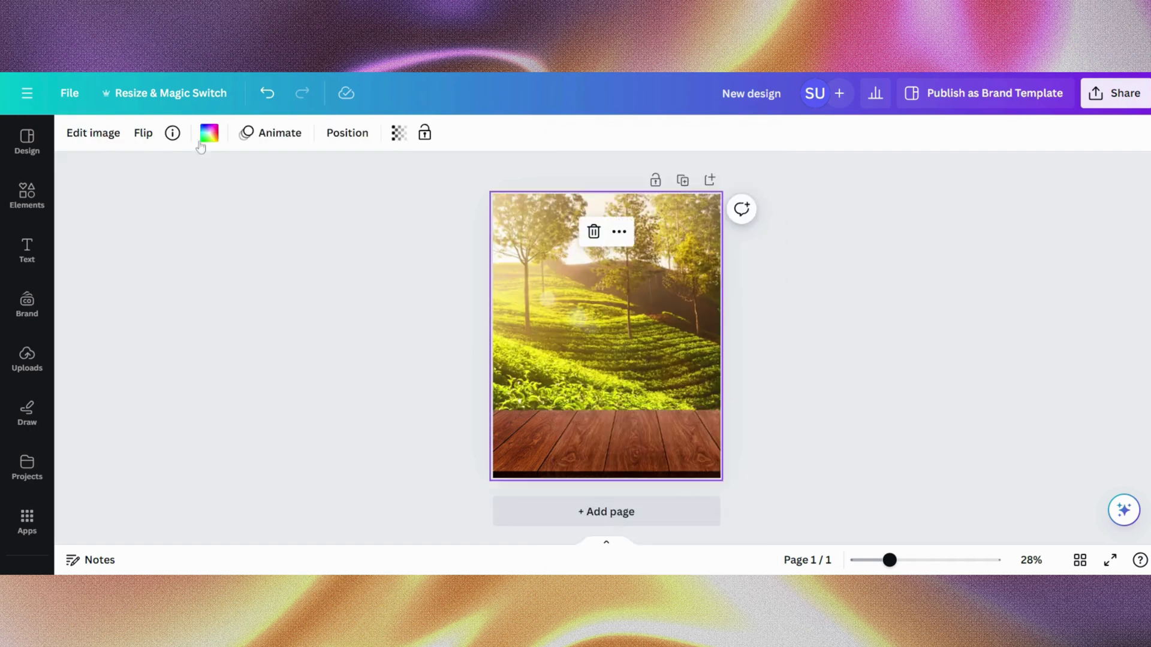
click(149, 137)
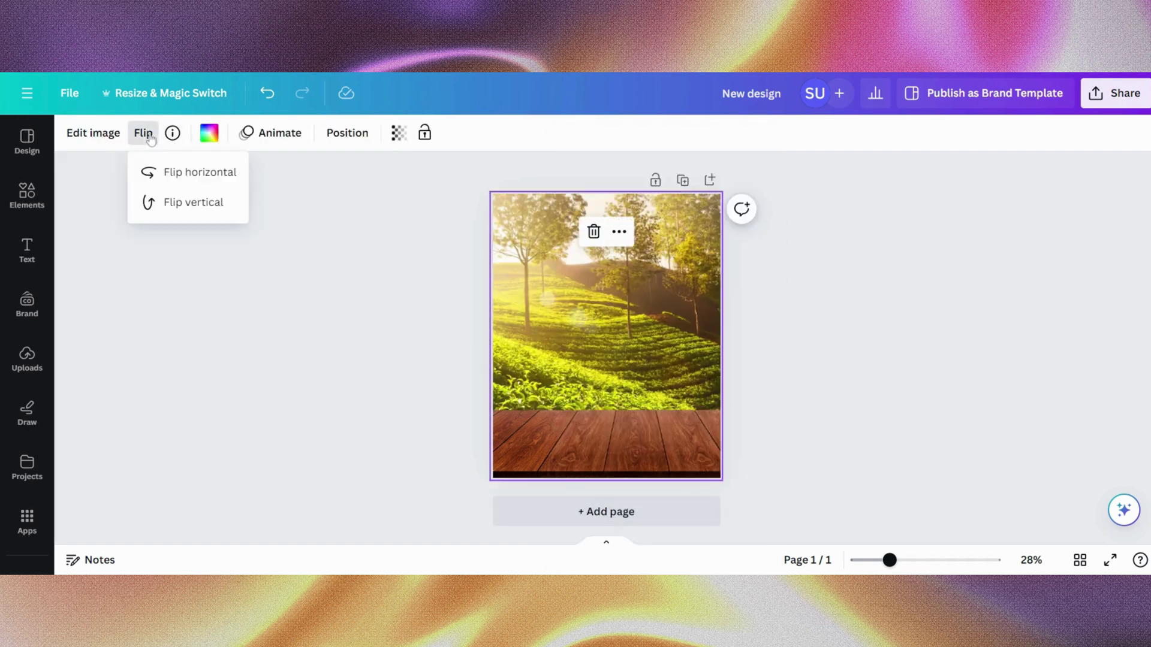
click(195, 172)
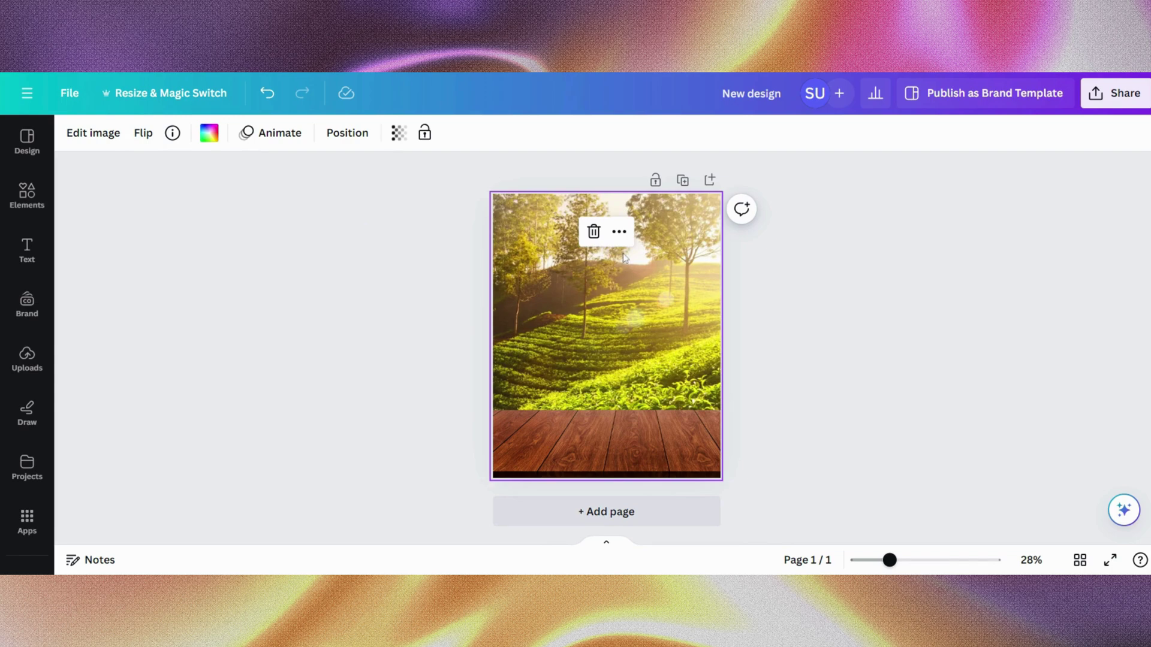
double_click(623, 257)
drag(624, 253, 555, 254)
drag(732, 265, 746, 263)
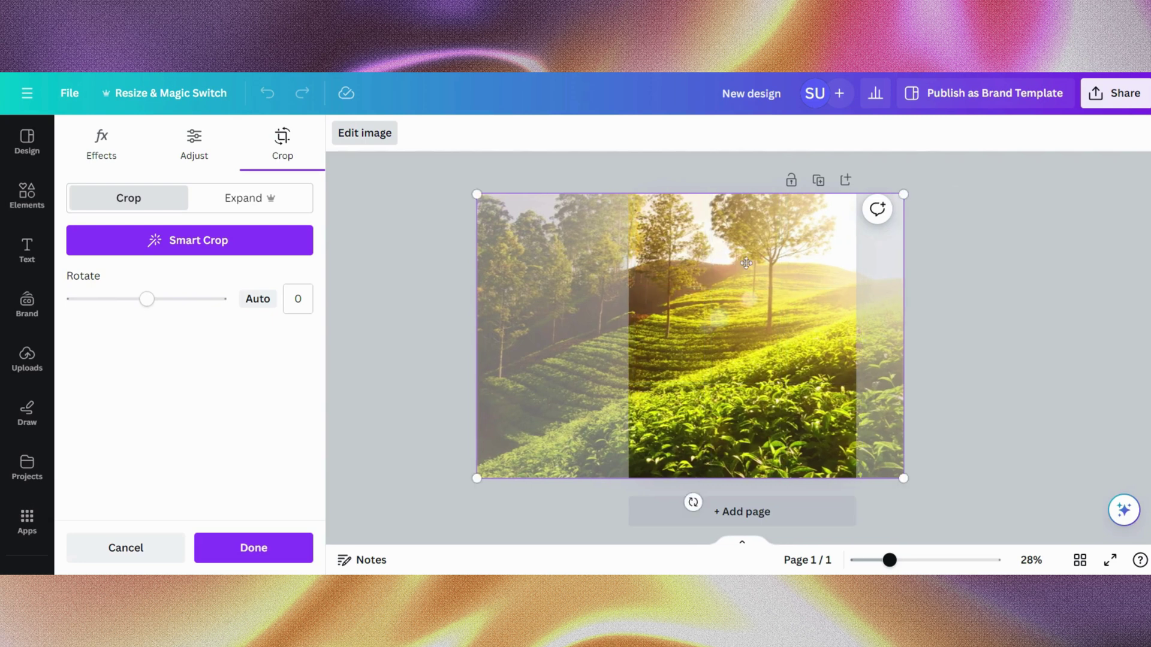
click(915, 256)
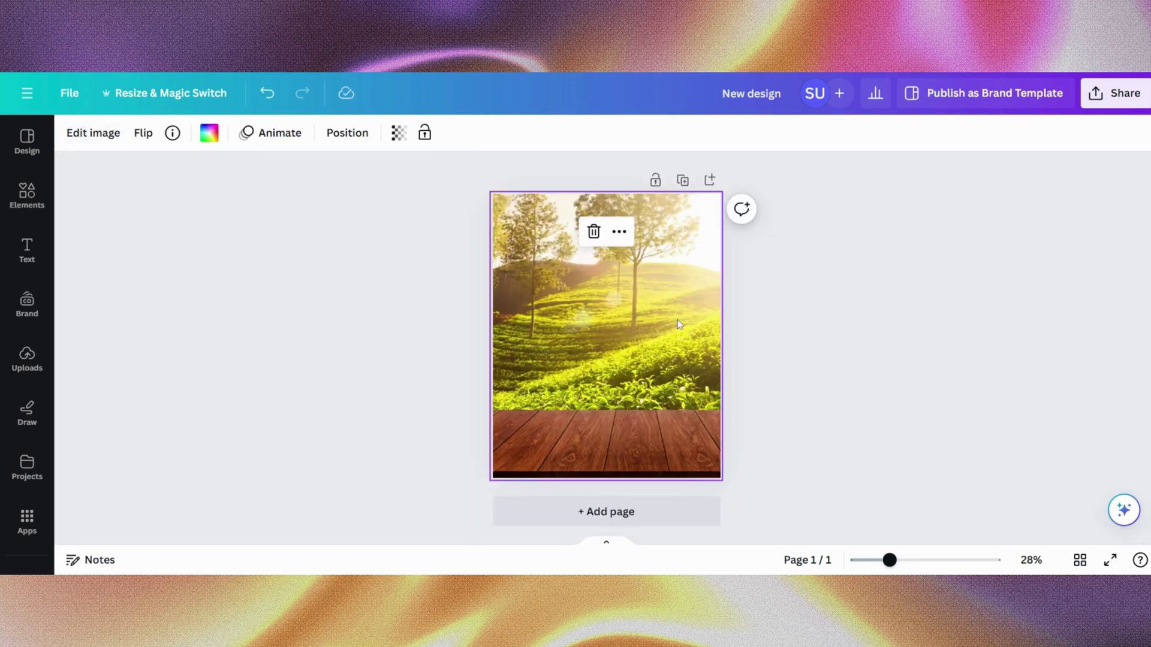
- Blur the whole background photo with an intensity of 56
click(118, 134)
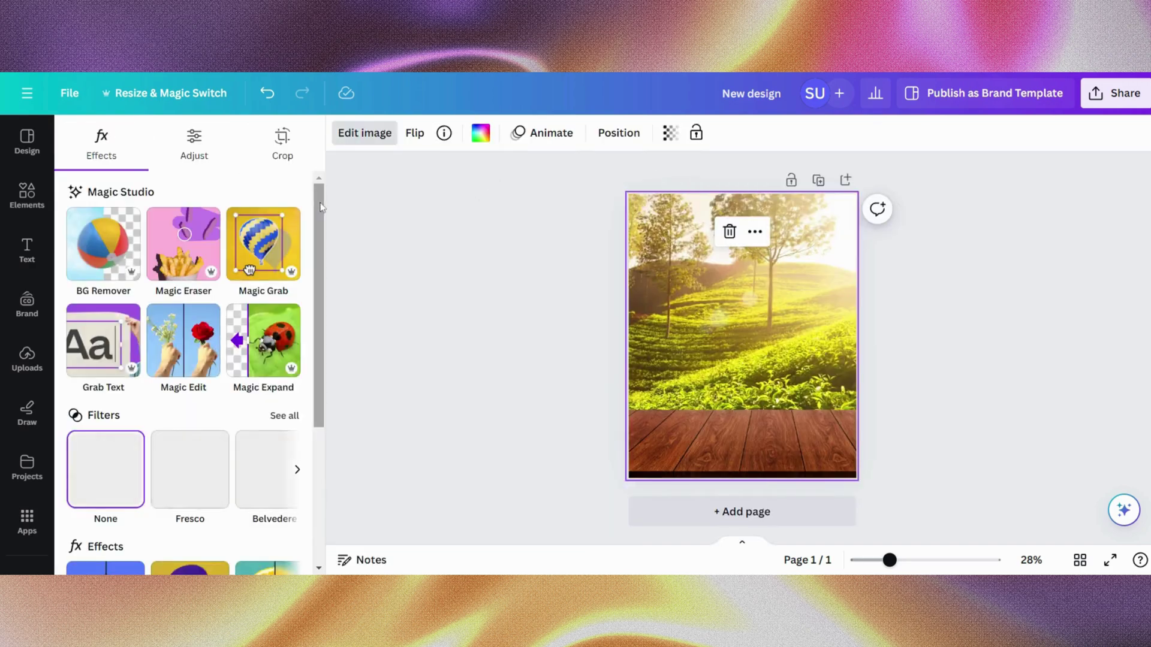
scroll(237, 382, down, 1)
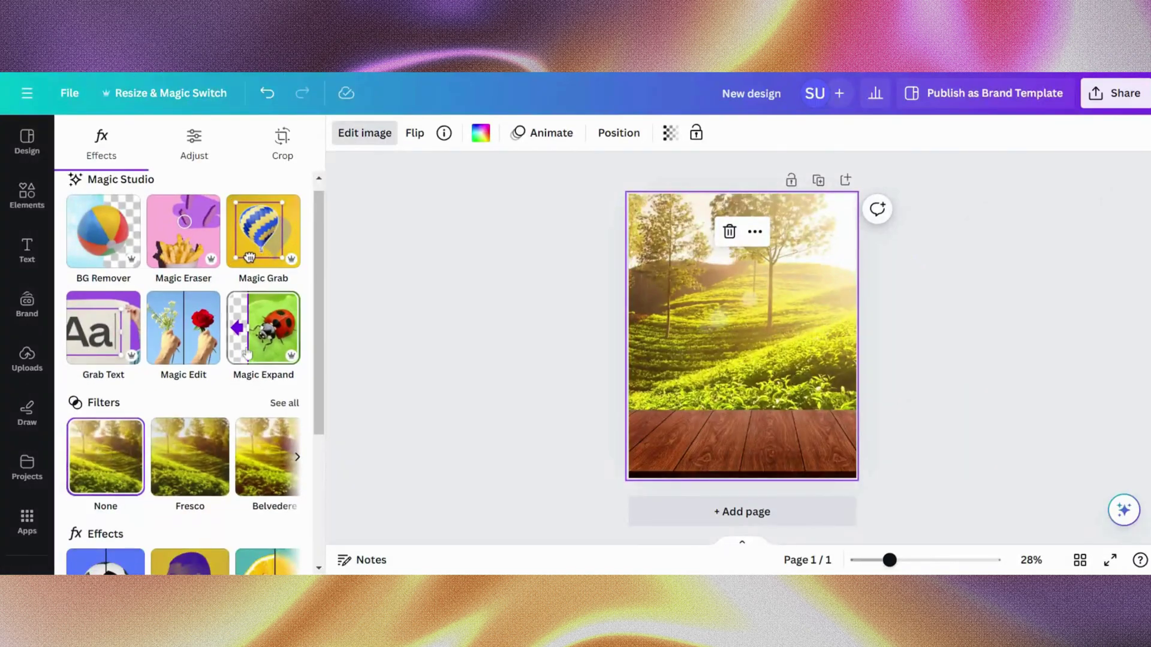
scroll(264, 359, down, 3)
click(266, 374)
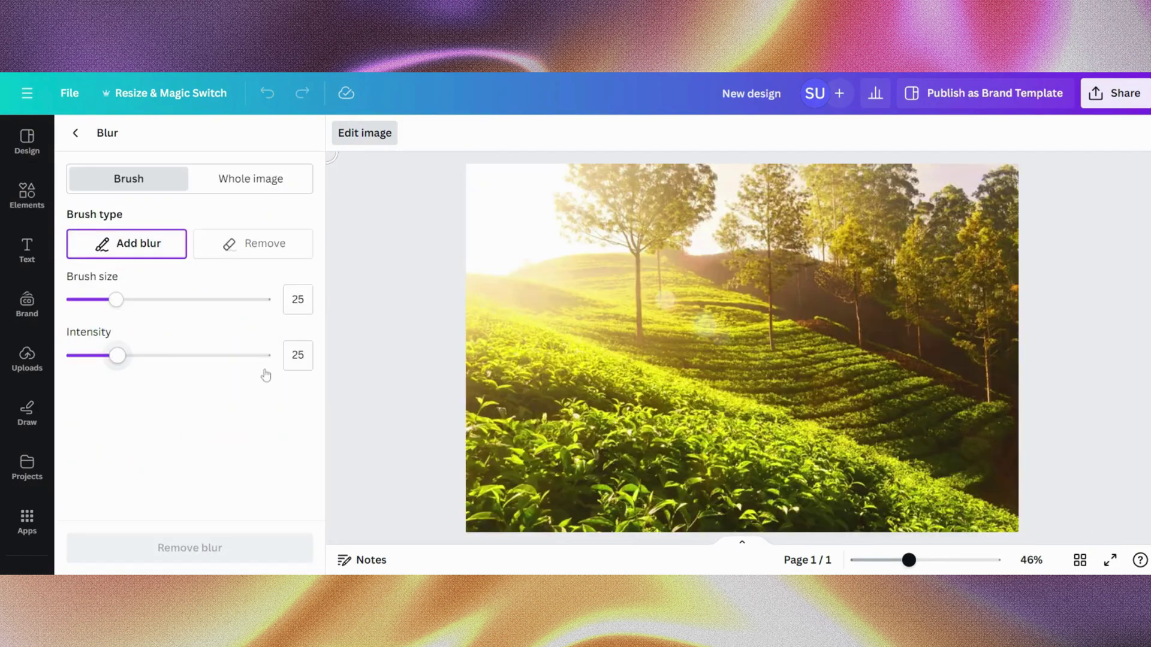
click(252, 179)
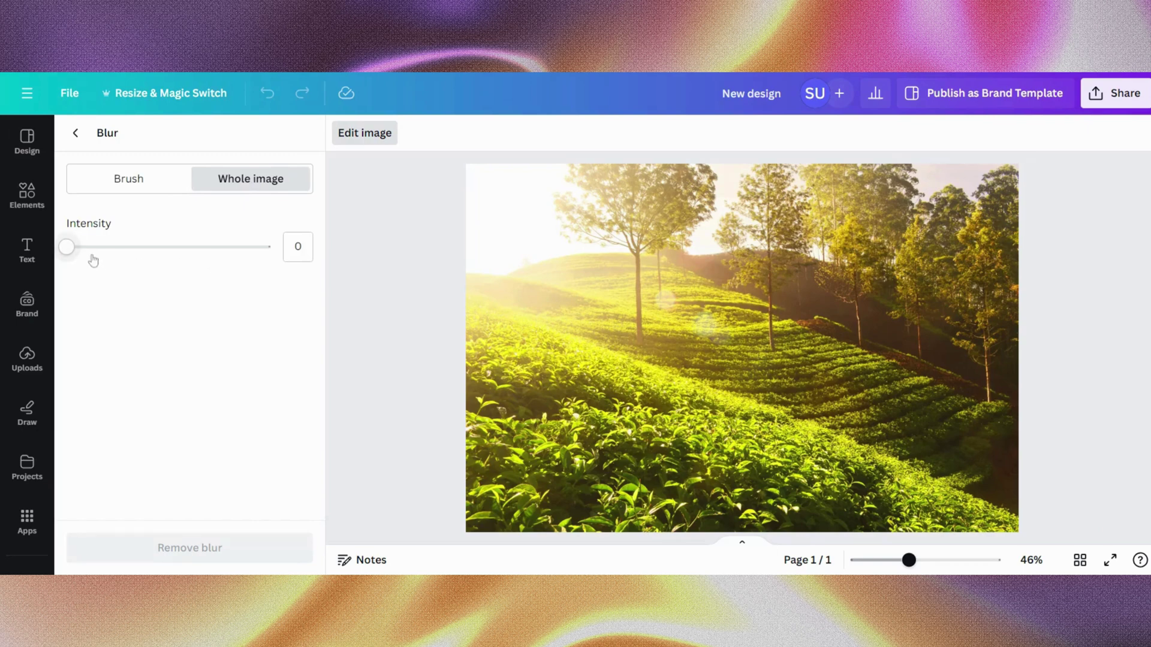
drag(83, 254, 180, 273)
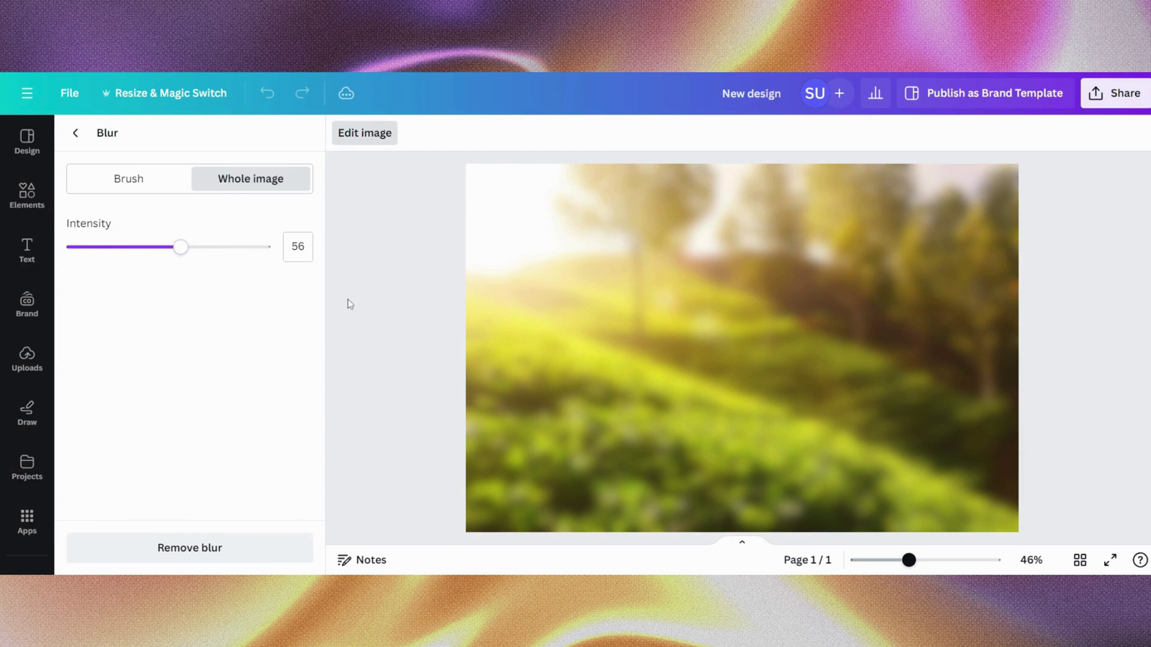
click(75, 133)
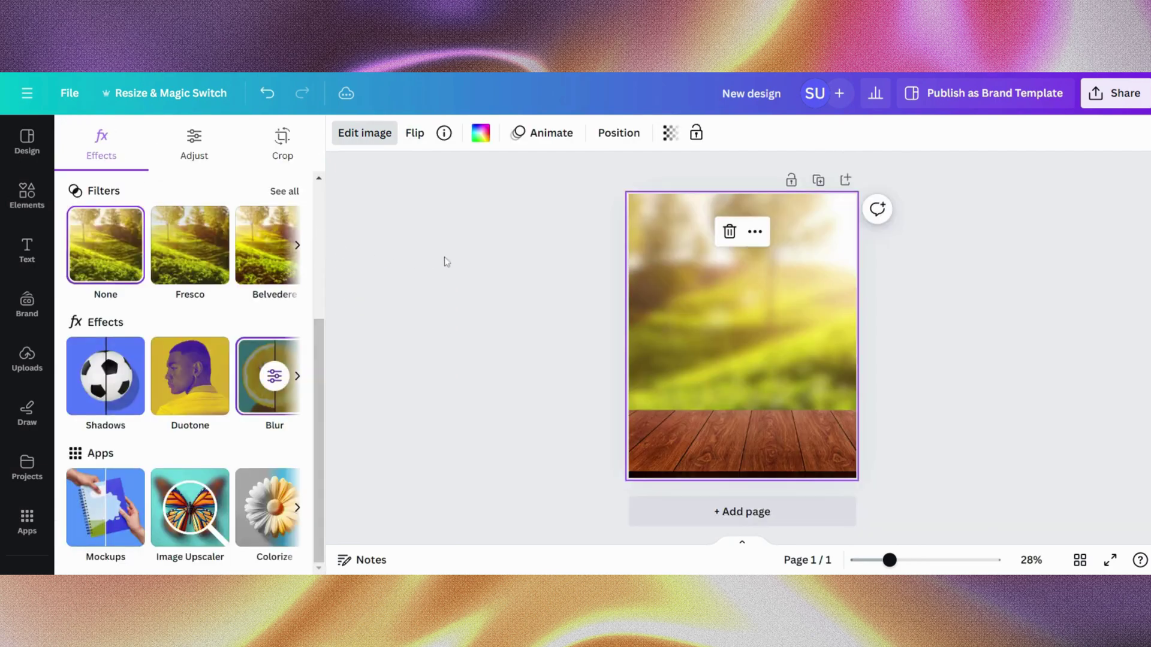
key(Escape)
- Add the uploaded Nescafé Red Mug jar image to the page and remove its background
click(31, 373)
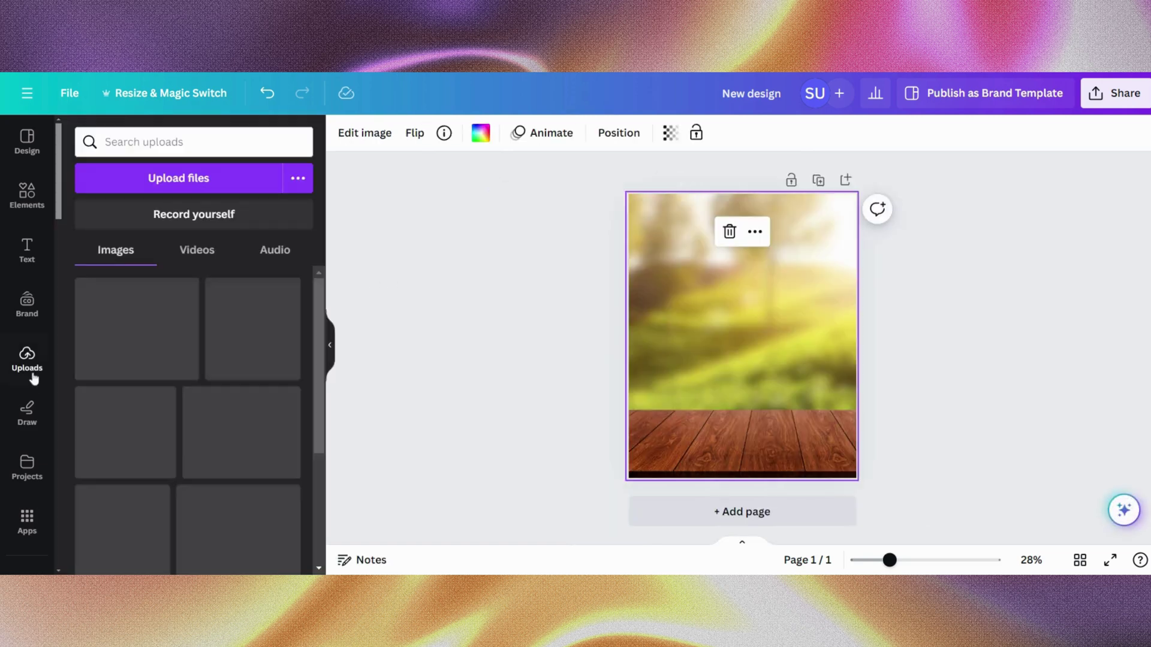
scroll(222, 361, down, 3)
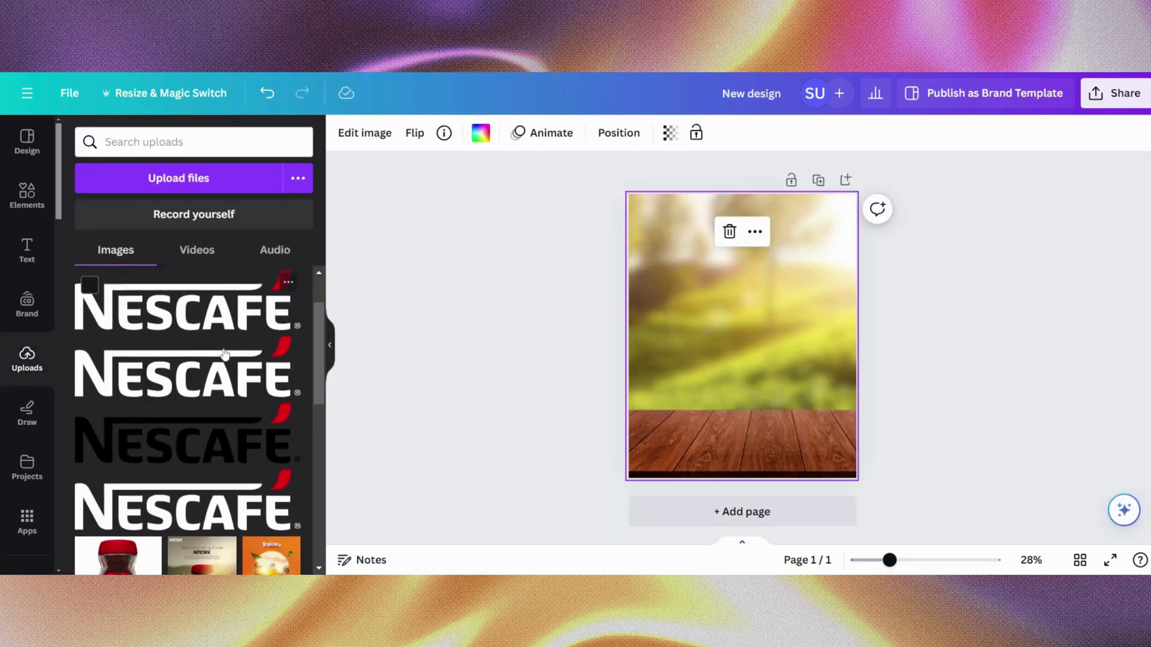
click(137, 543)
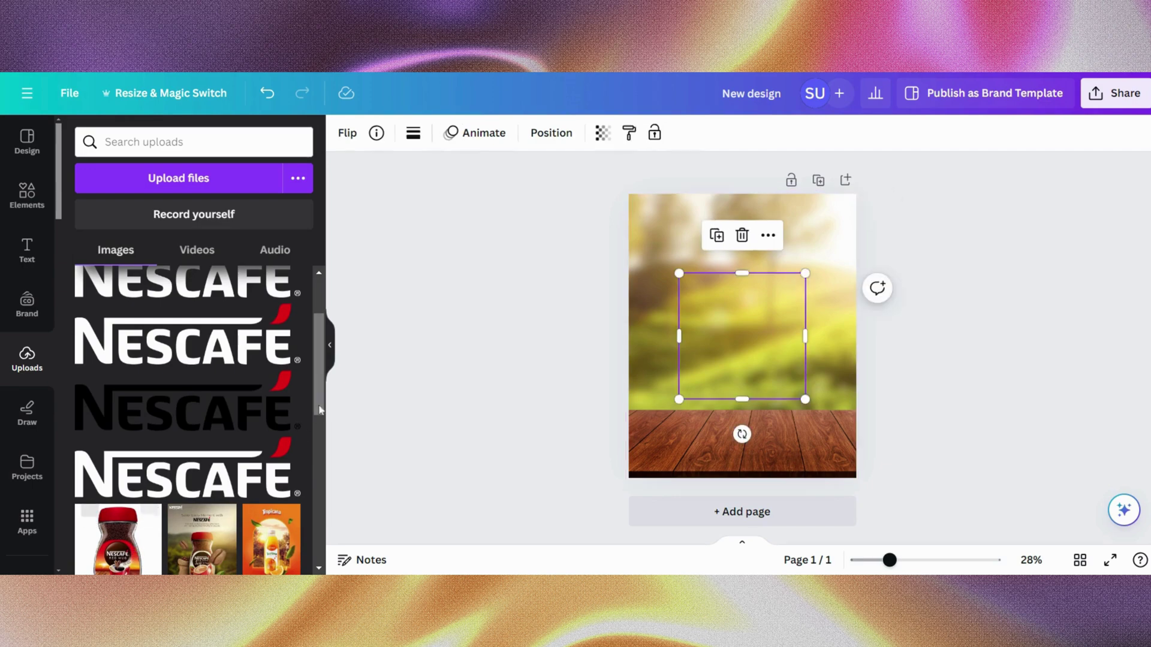
click(329, 347)
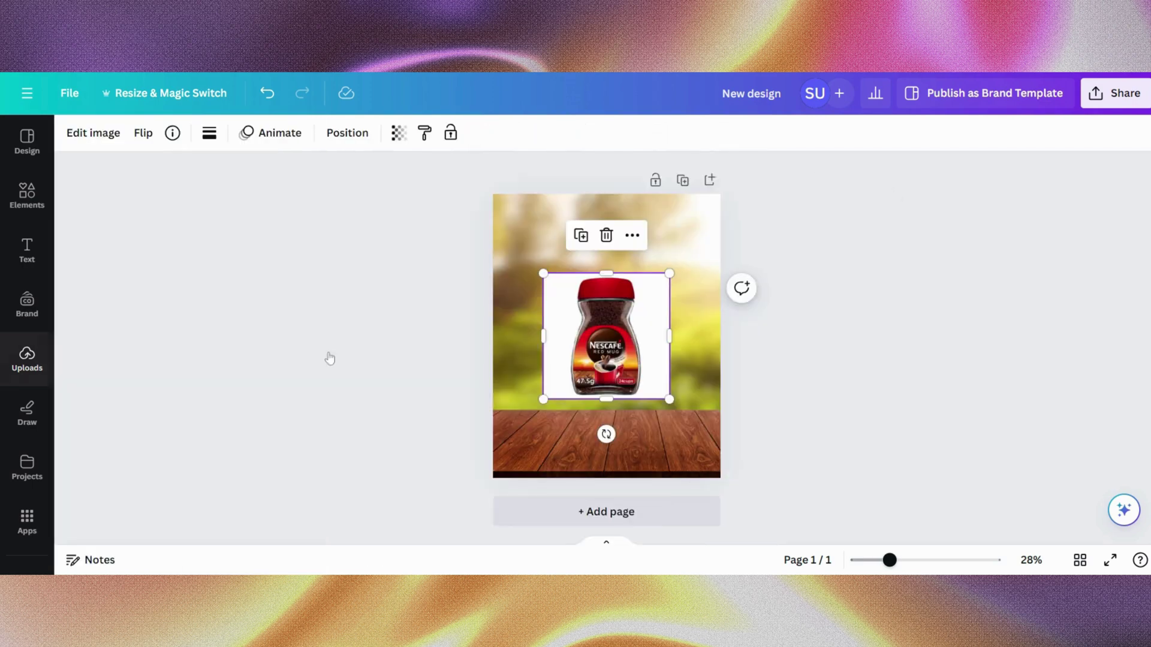
click(93, 130)
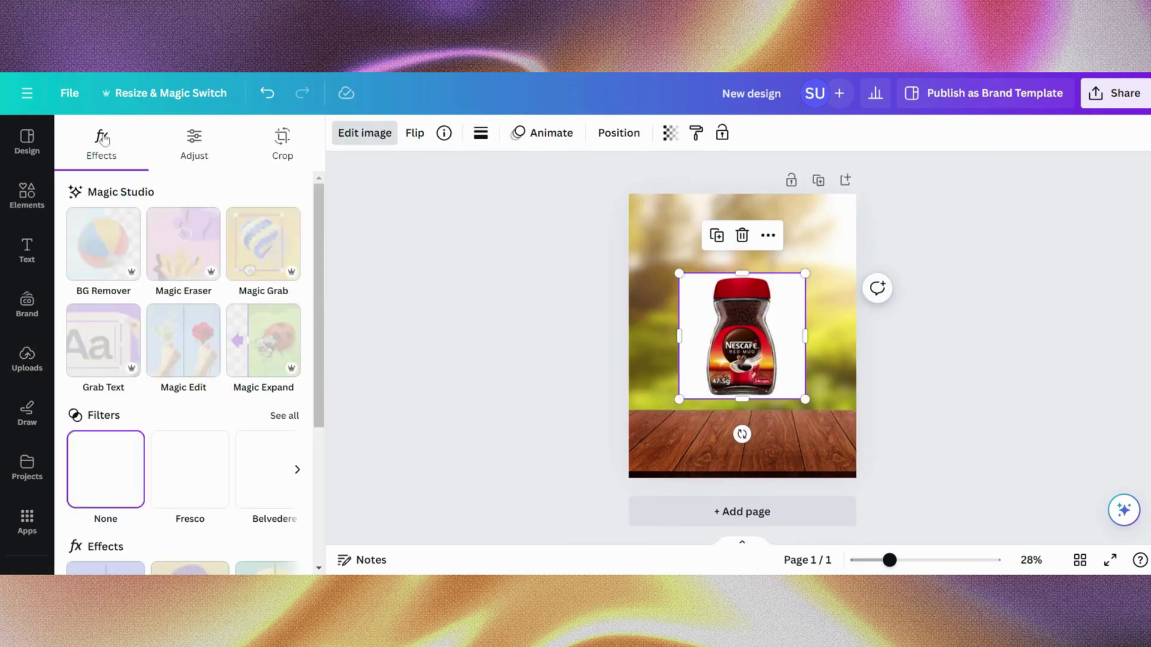
click(91, 277)
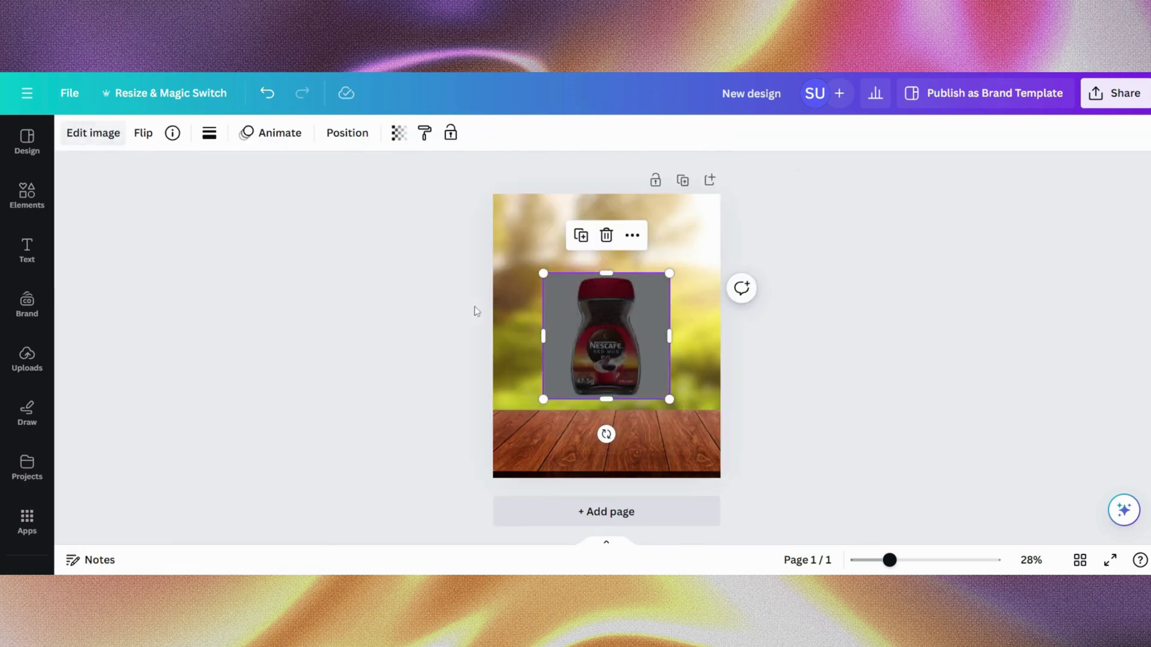
- Crop the jar image's empty side margins and enlarge it so the jar stands centred on the wooden table
drag(549, 331, 559, 332)
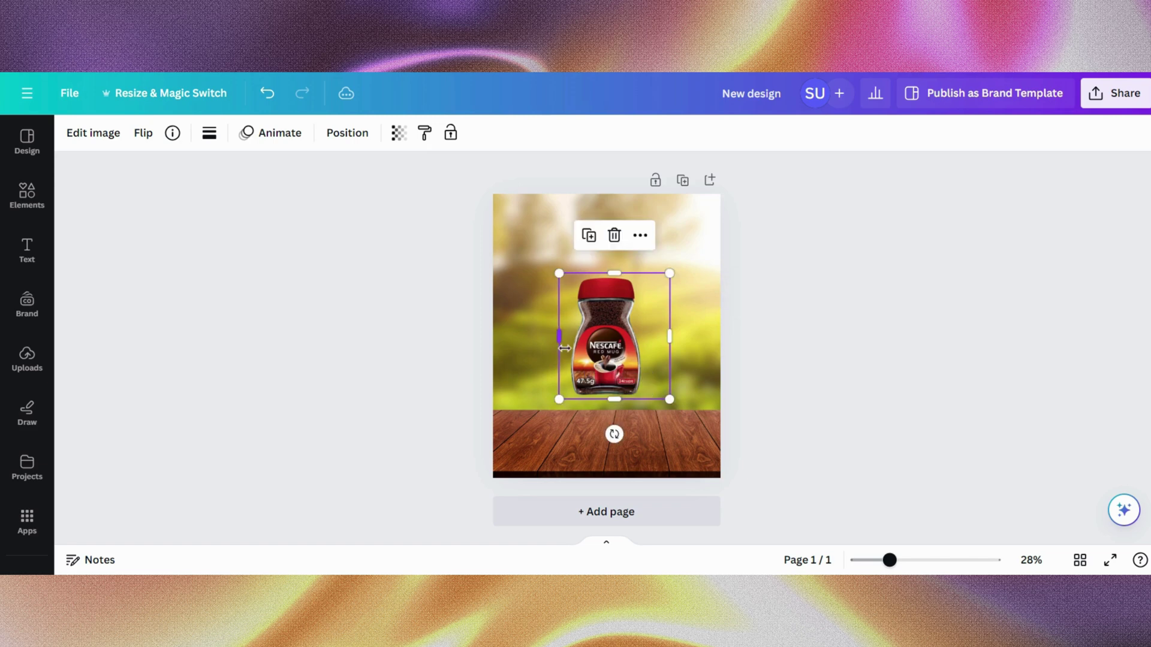
drag(667, 326, 649, 328)
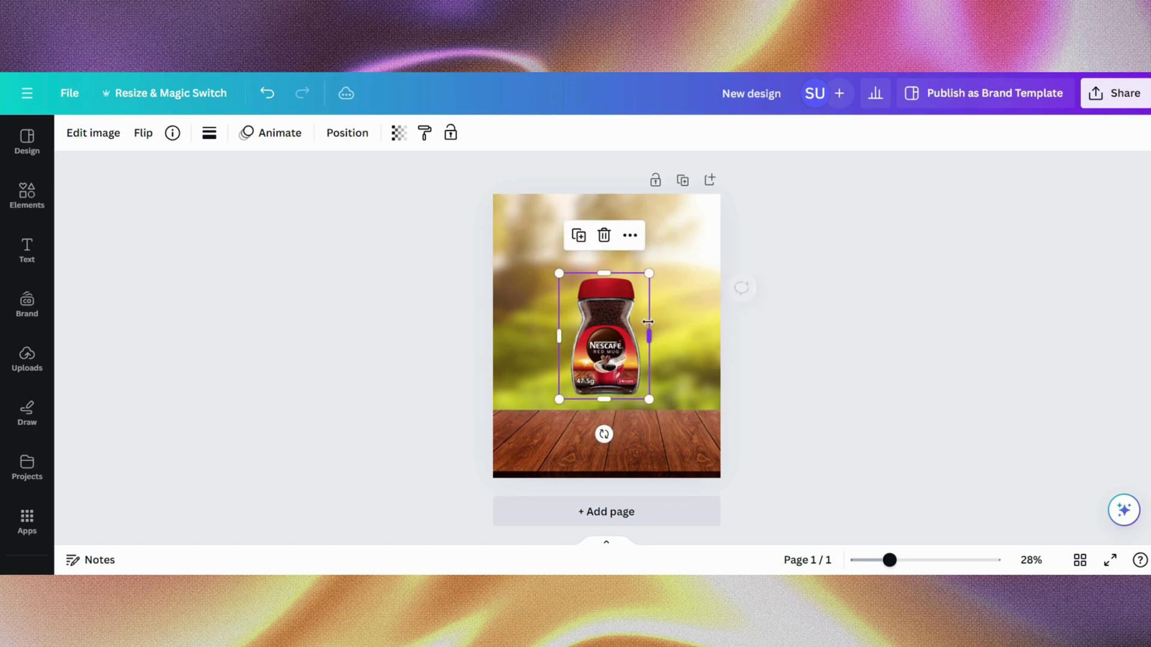
drag(558, 319, 566, 321)
drag(650, 273, 681, 225)
drag(639, 290, 624, 314)
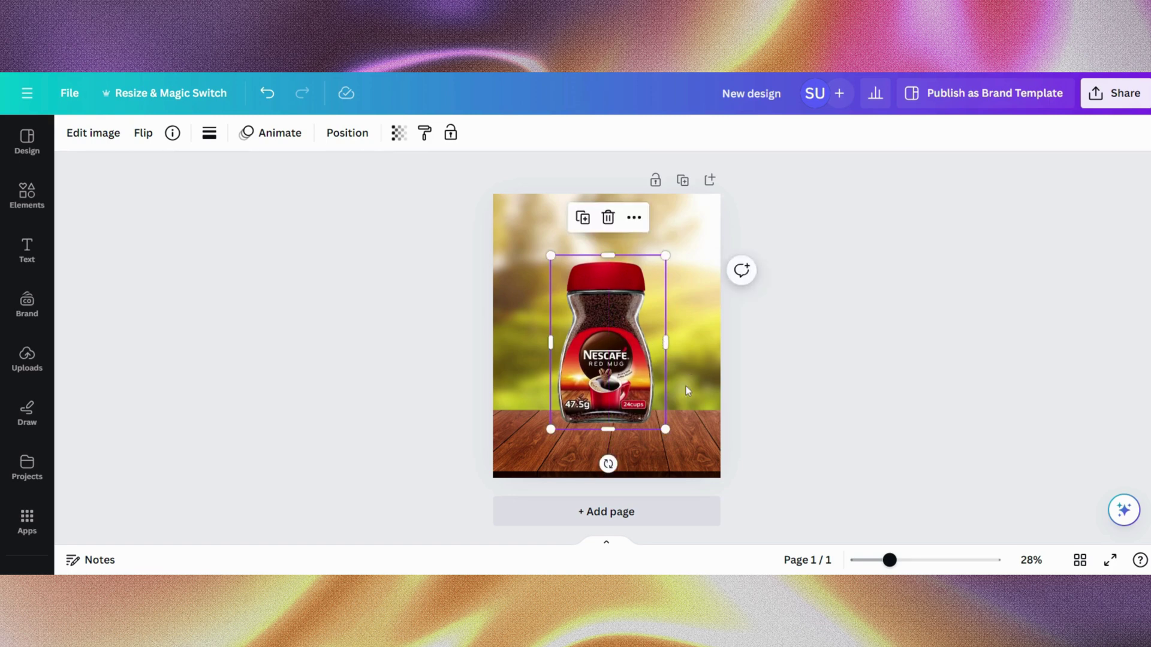
- Crop the remaining empty margin on the right side of the jar image
scroll(690, 387, up, 4)
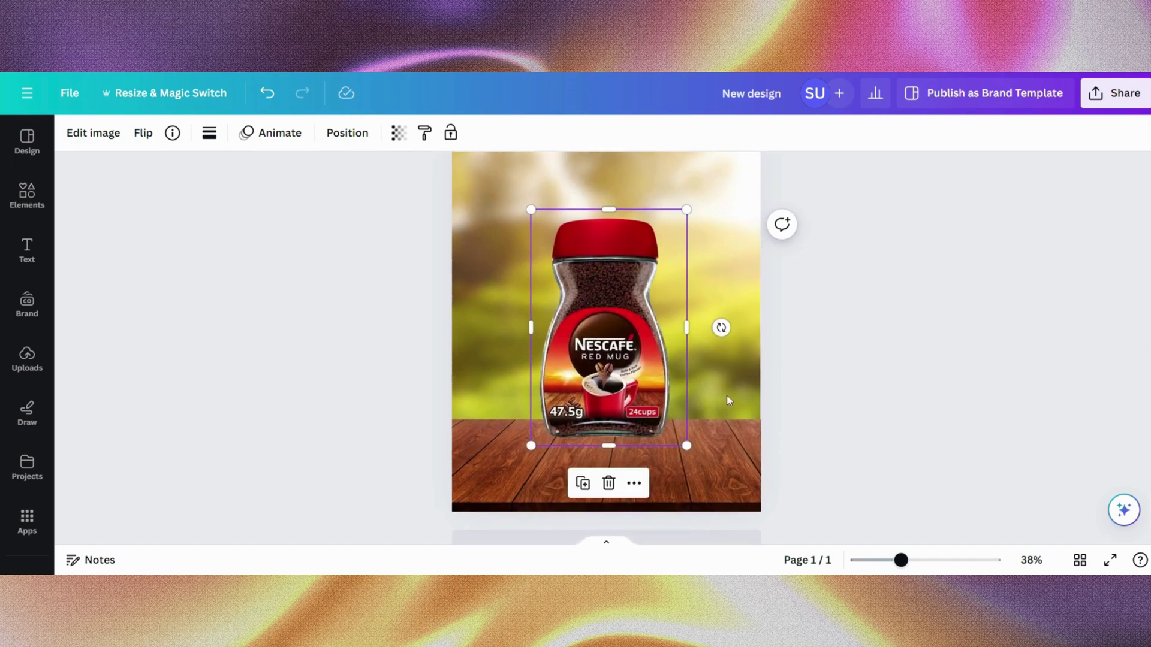
scroll(704, 396, up, 3)
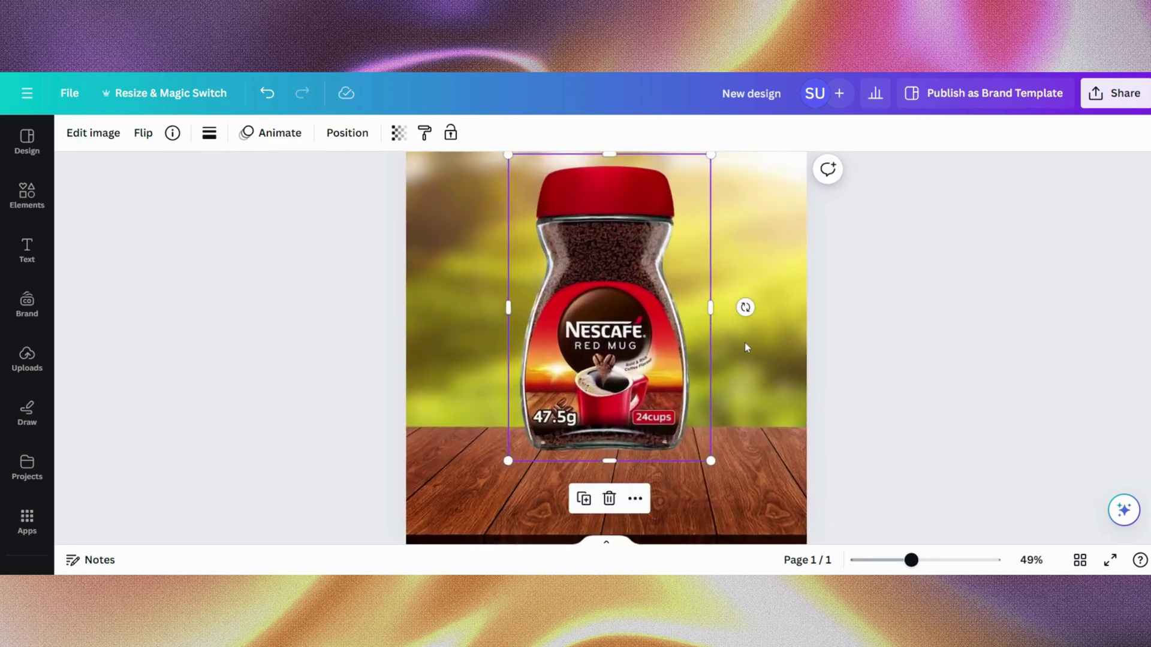
scroll(746, 346, up, 2)
drag(712, 338, 696, 334)
click(466, 389)
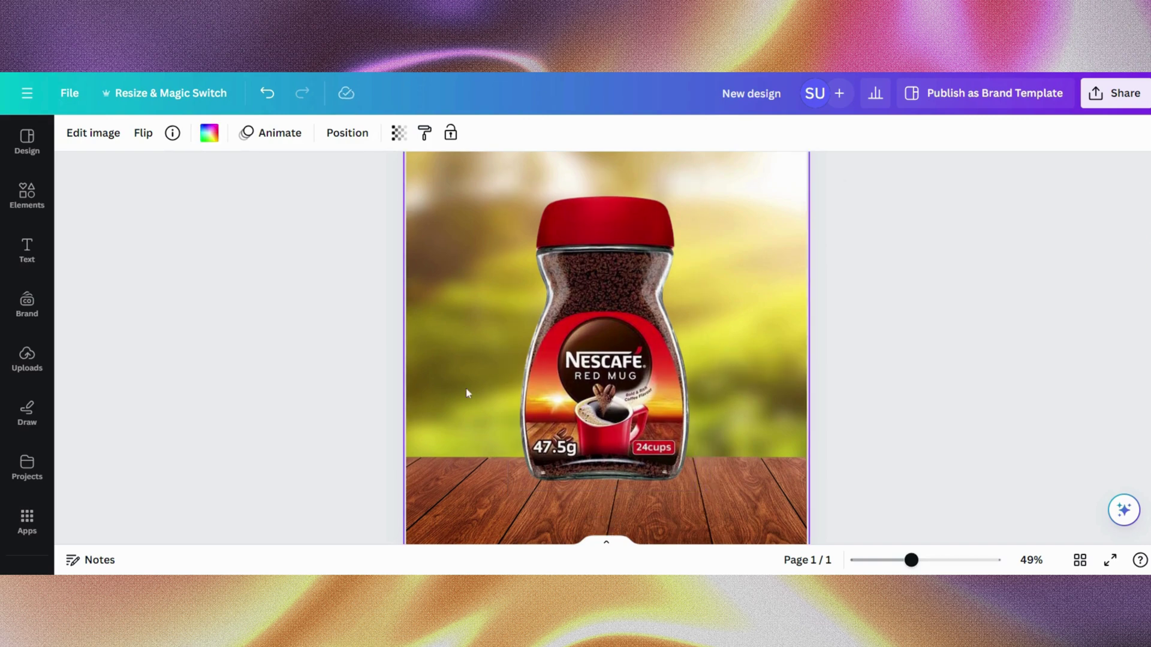
- Apply the Drop shadow effect to the Nescafé jar image
click(614, 336)
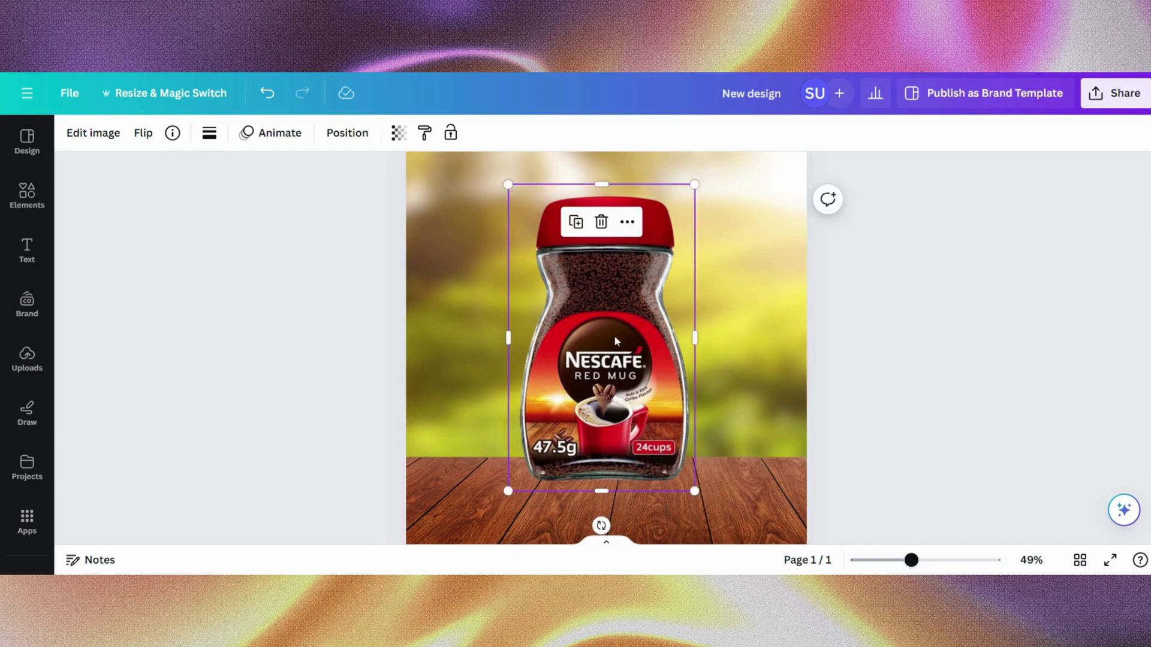
click(93, 133)
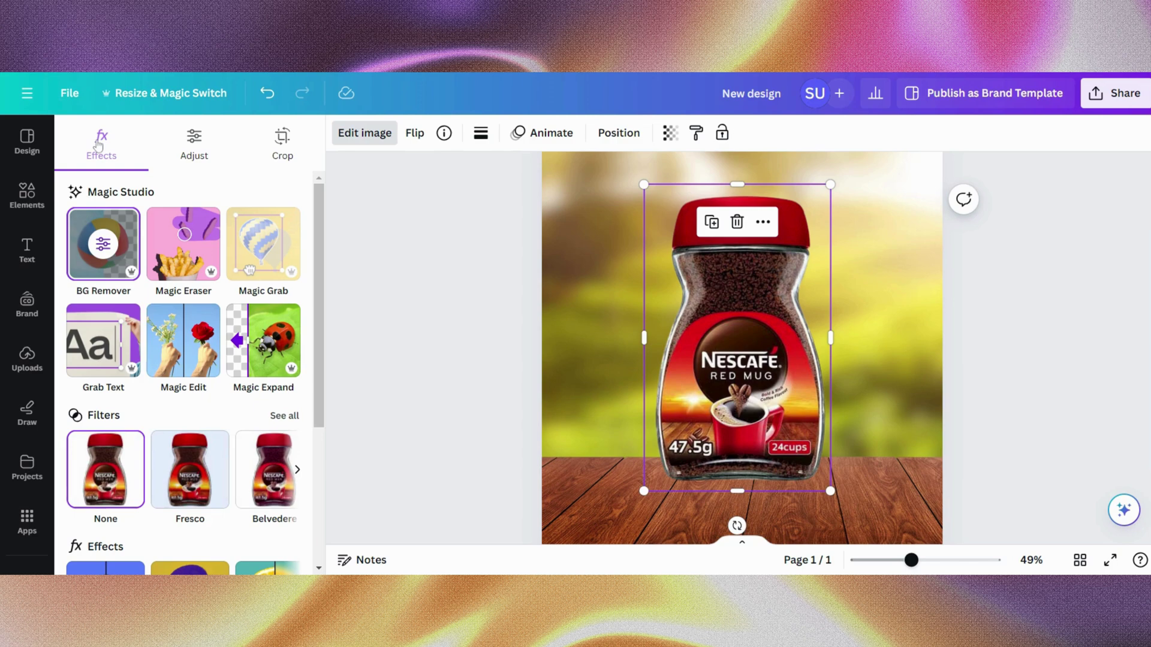
scroll(53, 338, down, 3)
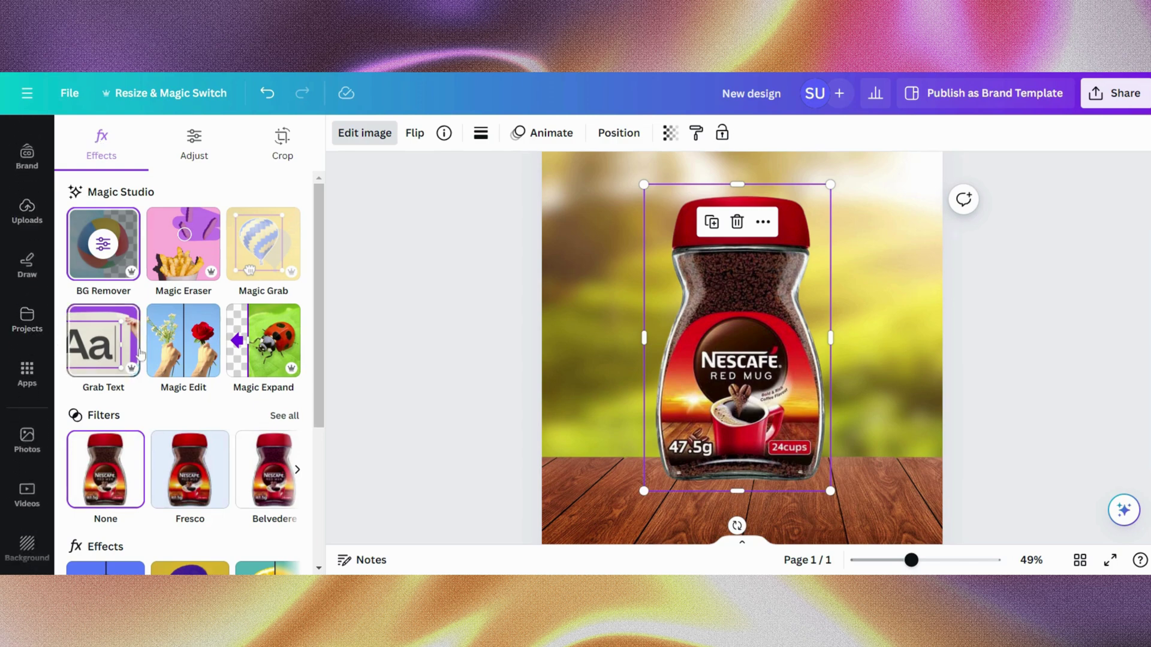
scroll(140, 354, down, 3)
scroll(140, 354, down, 1)
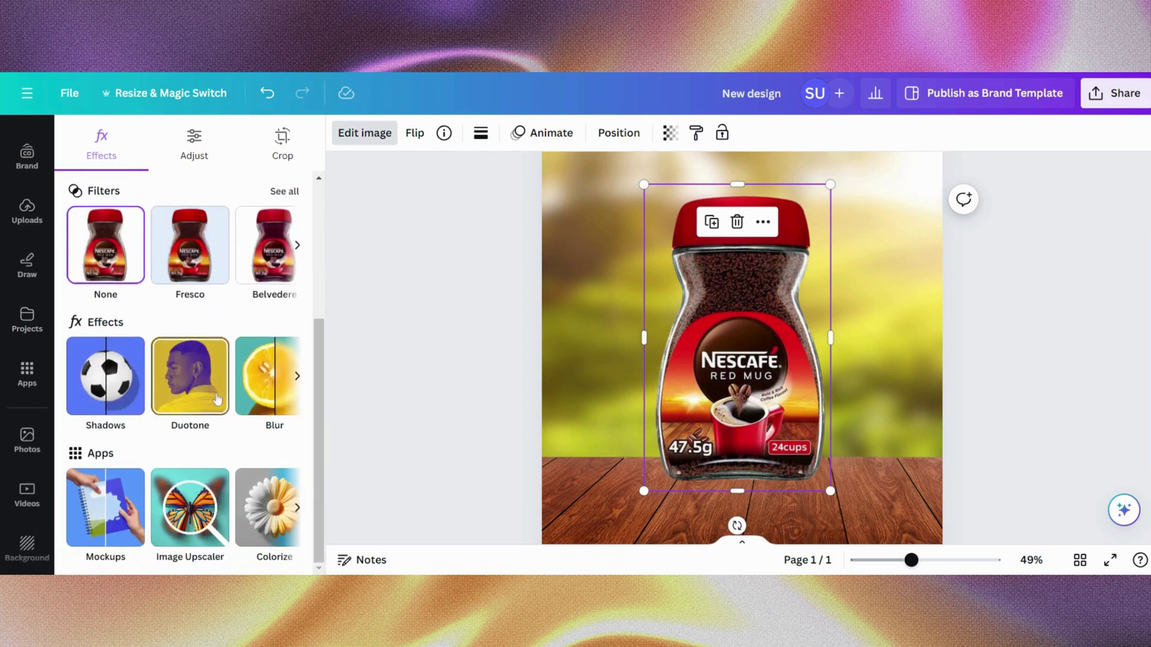
click(114, 384)
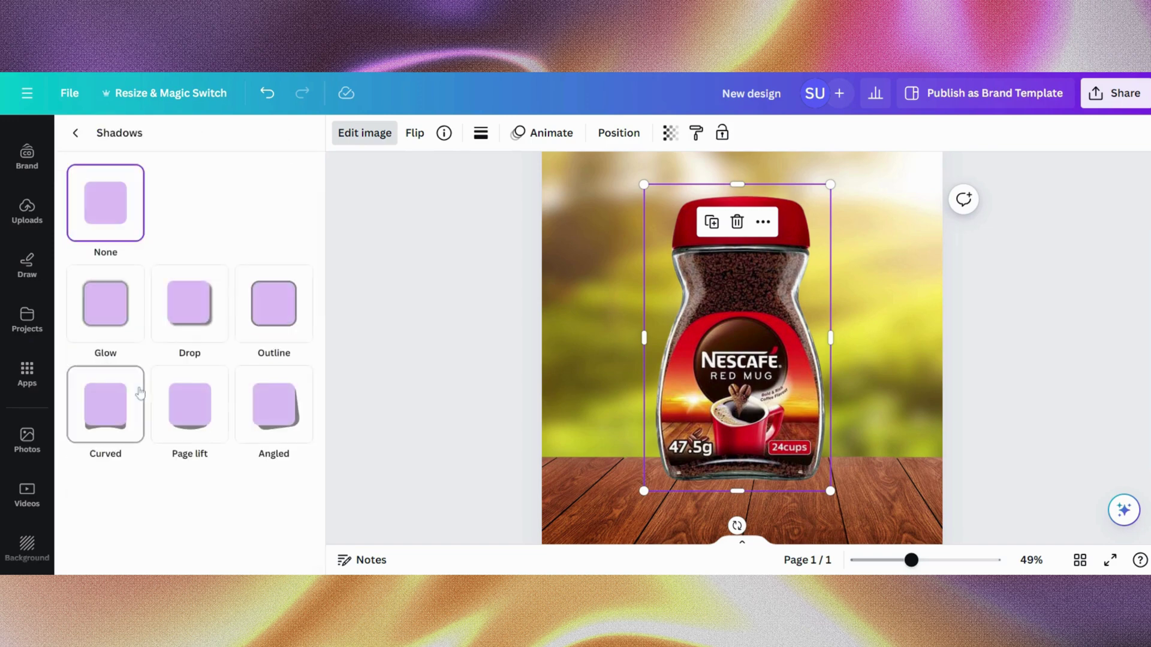
click(209, 339)
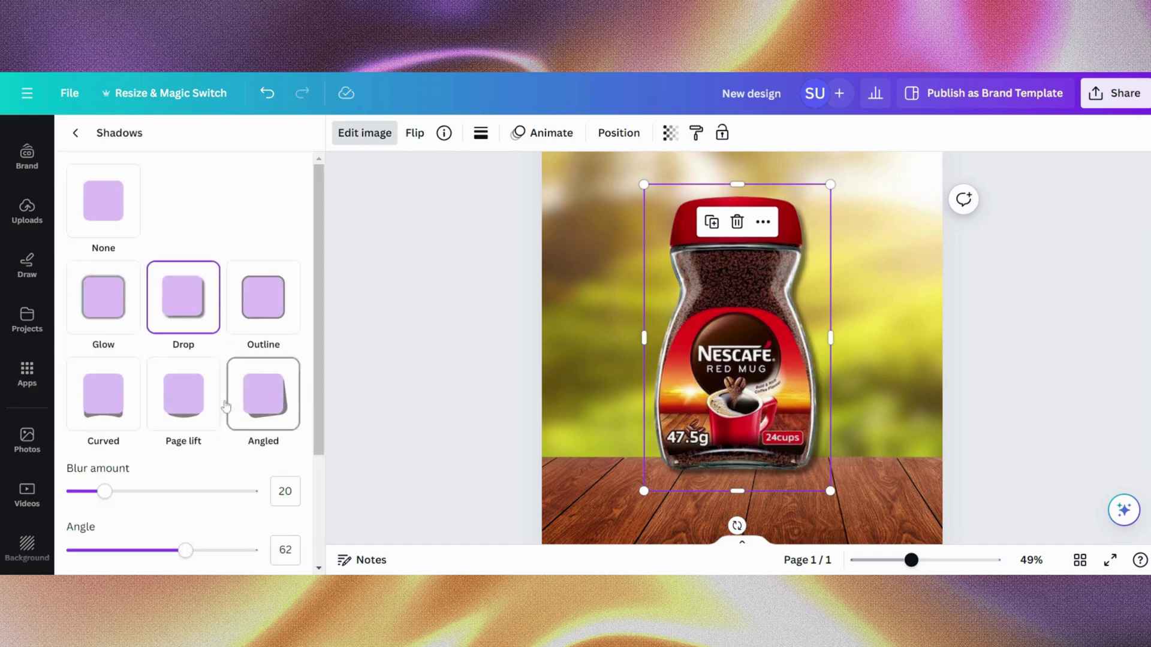
- Set the jar's drop shadow to blur 21, angle 53 and intensity 32, and shift the jar slightly lower on the table
scroll(253, 472, down, 2)
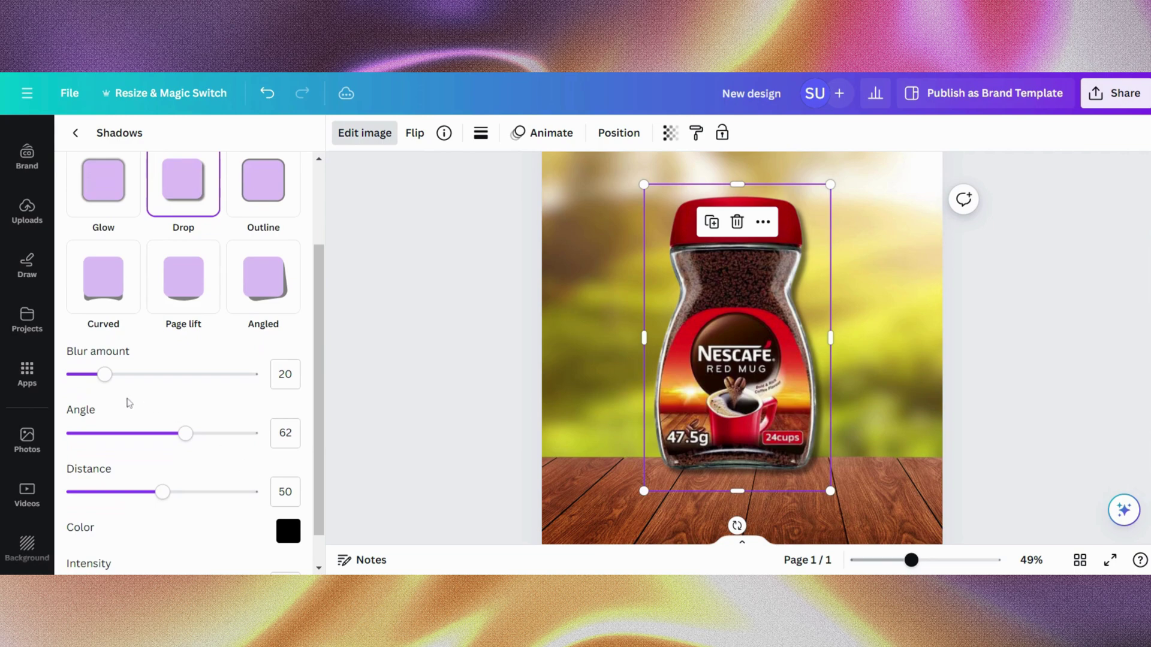
drag(185, 439, 171, 443)
mouse_move(110, 384)
mouse_down()
mouse_move(257, 376)
mouse_move(97, 374)
mouse_up()
drag(98, 423, 109, 424)
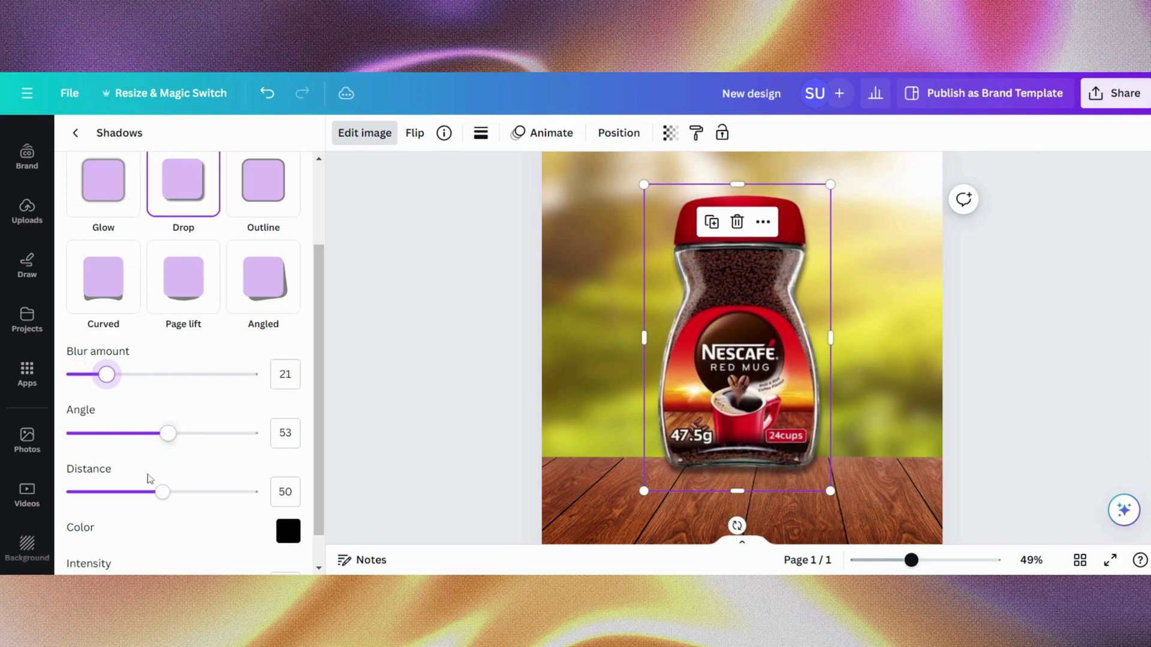
scroll(181, 518, down, 1)
drag(172, 552, 131, 572)
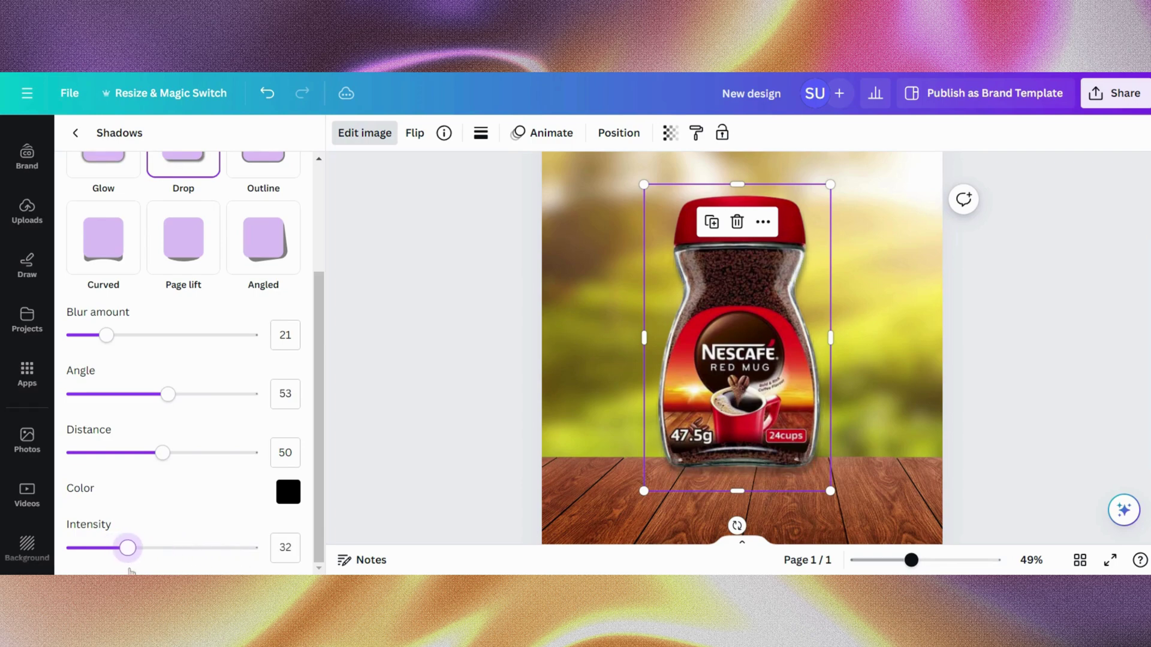
click(376, 386)
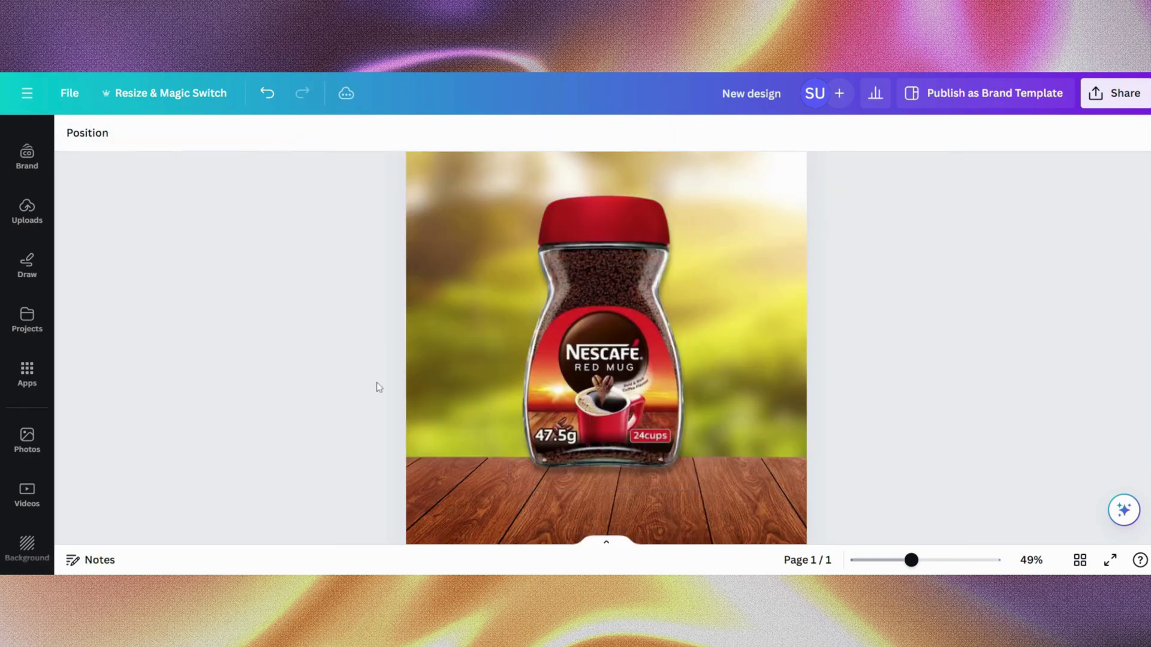
drag(617, 359, 619, 361)
click(221, 256)
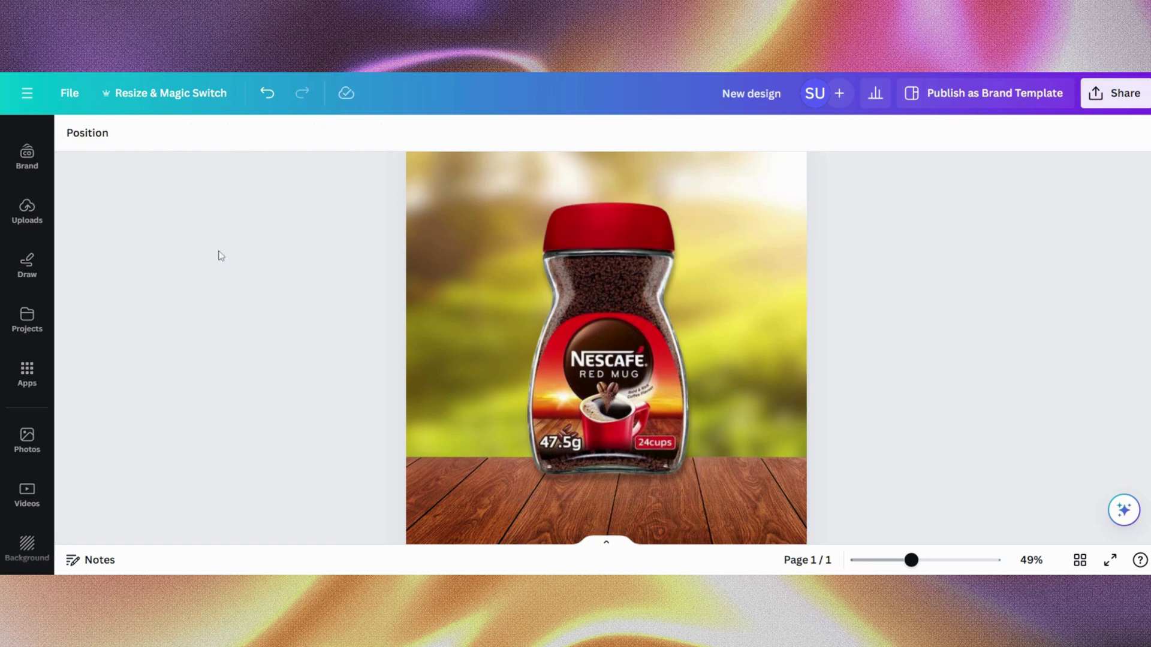
- Search the elements for "Drop shadow", add the first soft oval shadow graphic and place it under the jar's base
scroll(26, 327, up, 3)
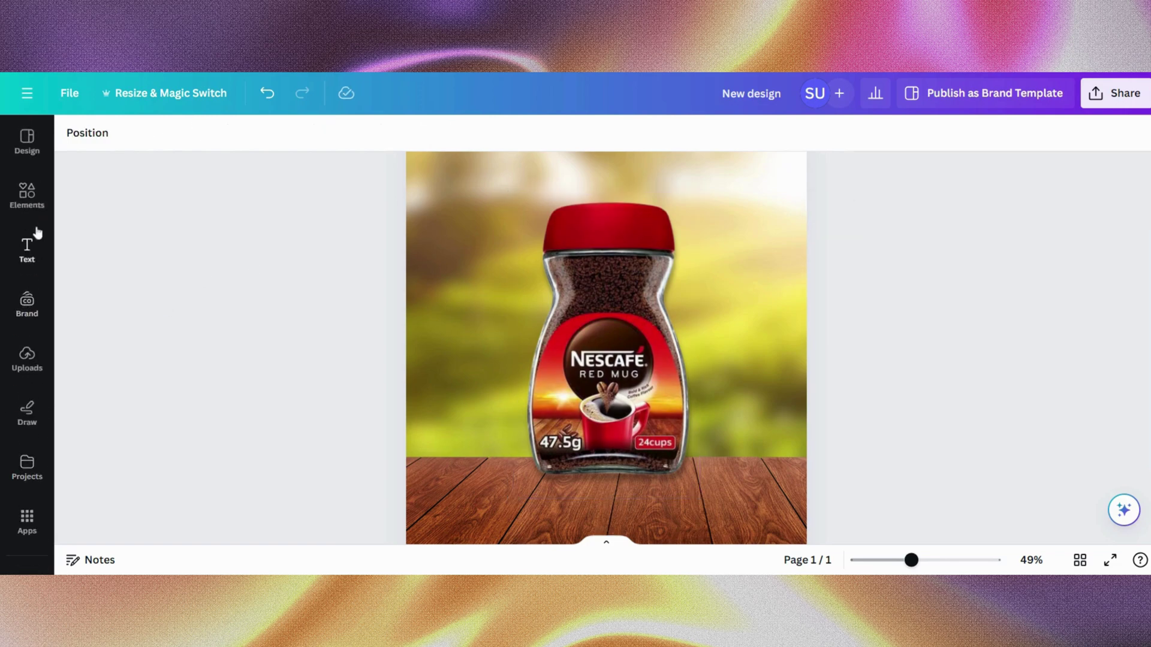
click(27, 195)
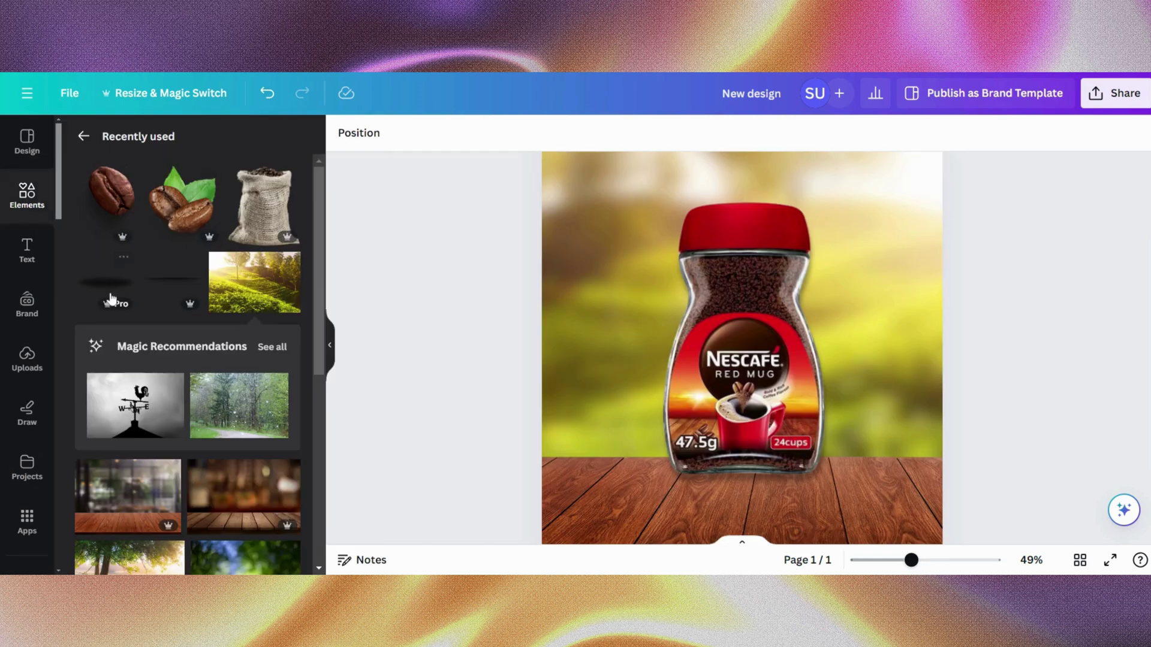
click(83, 136)
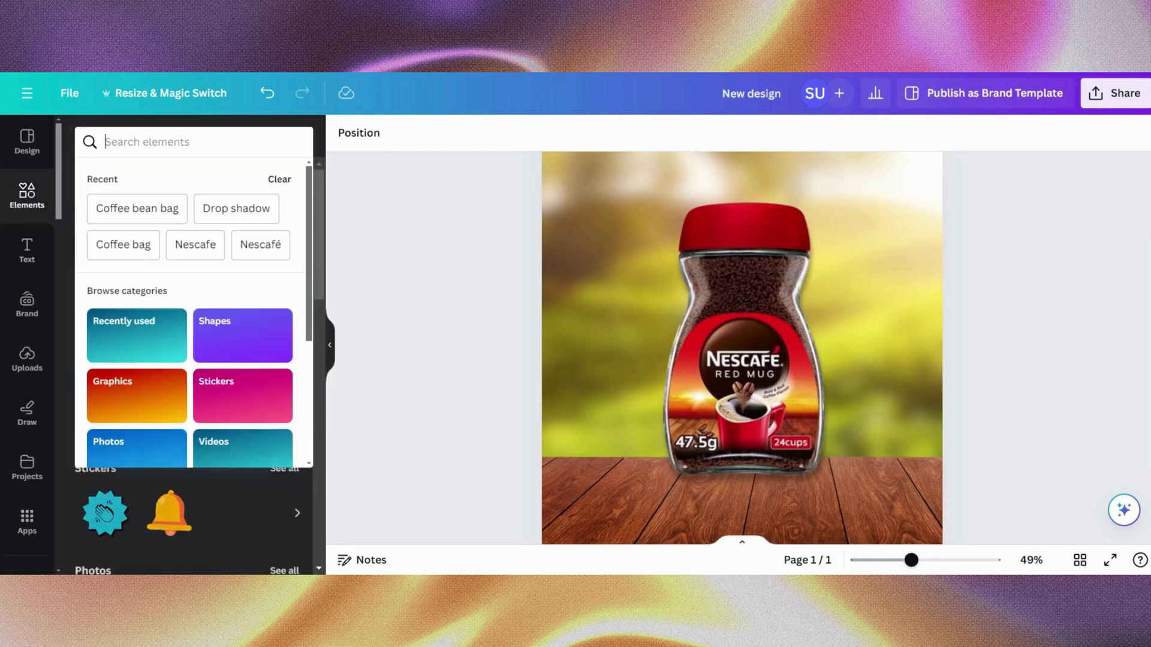
click(222, 207)
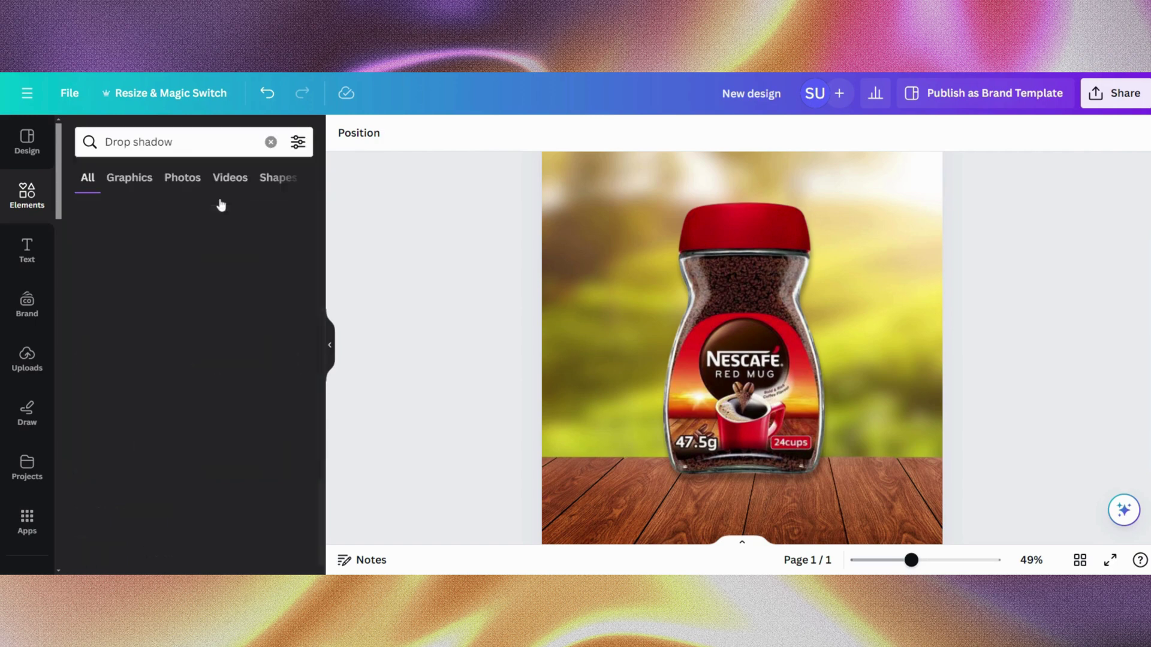
click(119, 308)
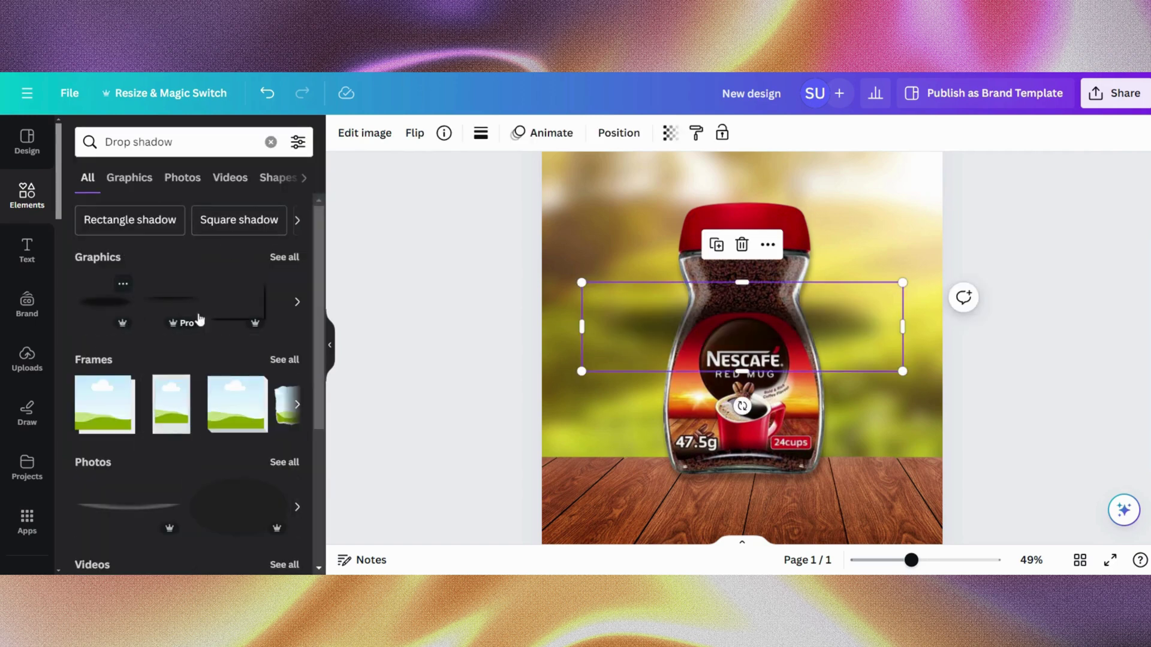
click(329, 345)
drag(663, 340, 681, 497)
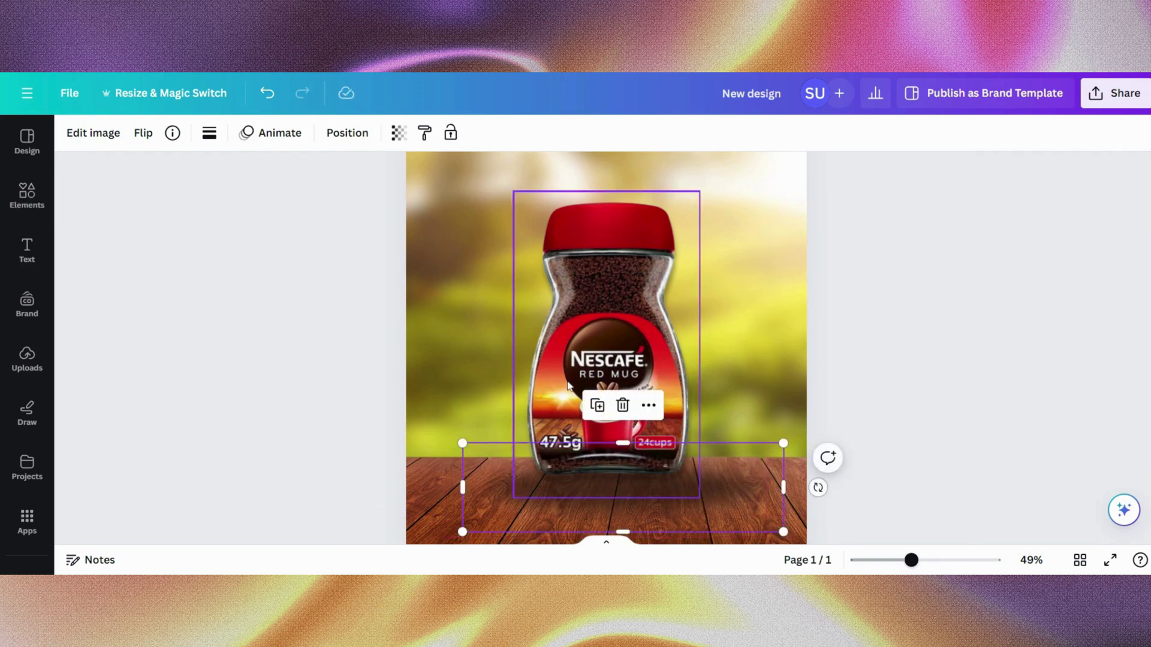
- Send the shadow graphic one layer backward so it lies behind the jar
click(347, 135)
click(227, 172)
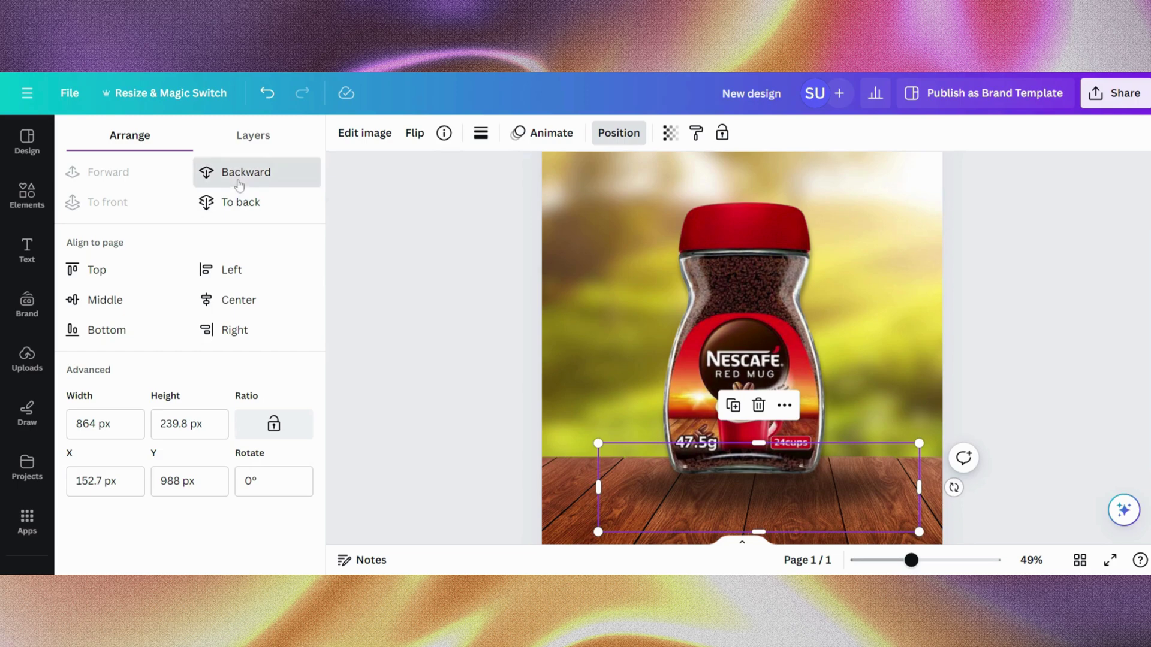
click(448, 251)
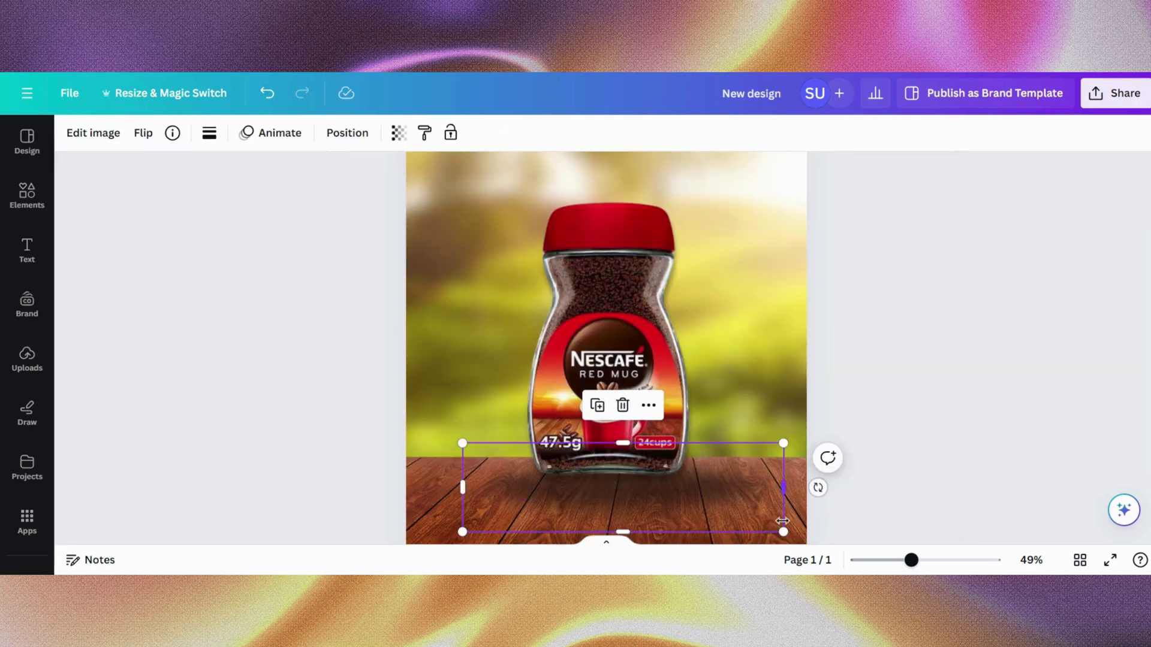
- Shrink the shadow graphic proportionally and place it around the foot of the jar
drag(785, 531, 707, 510)
drag(482, 478, 528, 476)
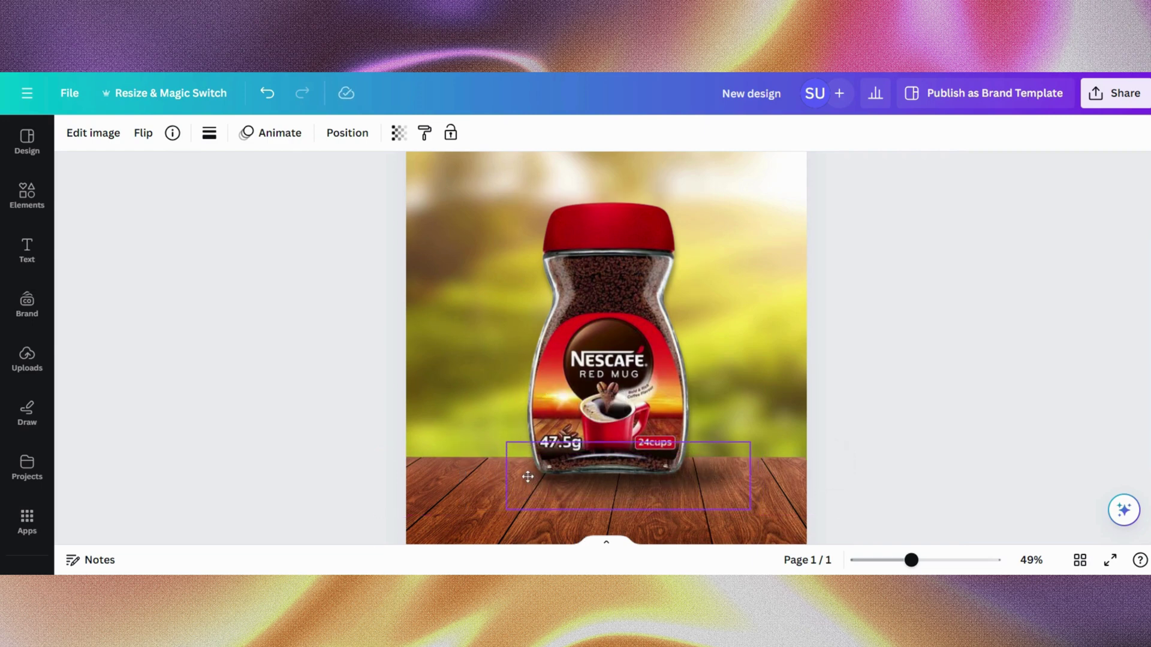
click(894, 415)
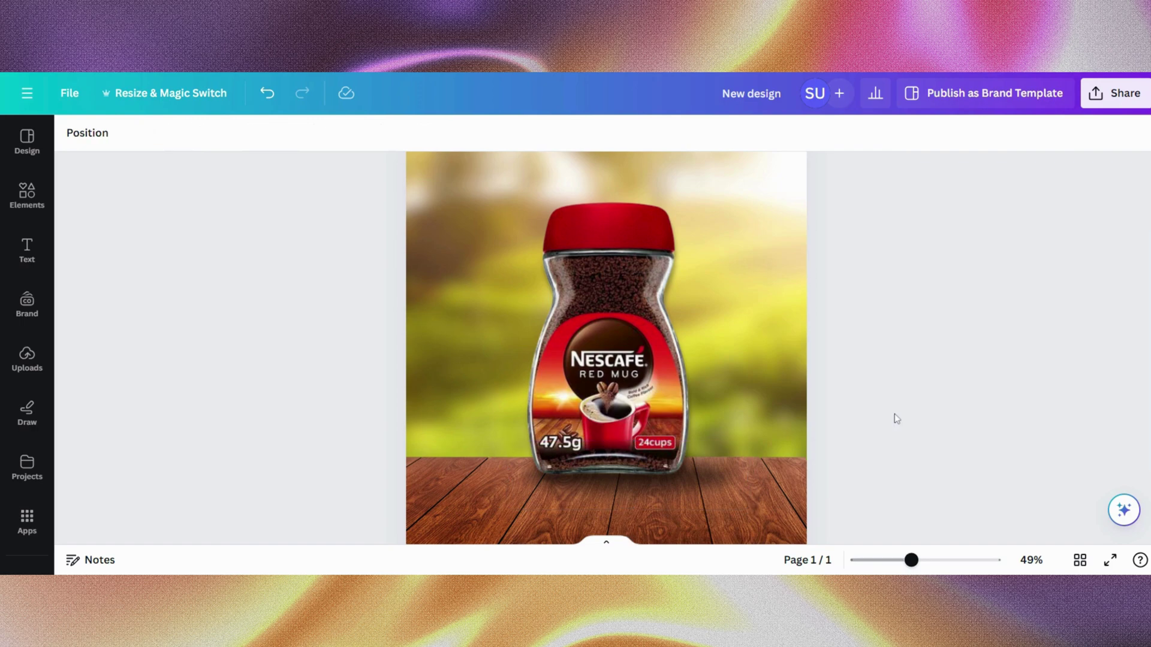
- Nudge the shadow graphic slightly upward so it sits tight against the jar's base
click(713, 481)
key(Up)
key(Up)
key(Up)
key(Up)
key(Up)
key(Up)
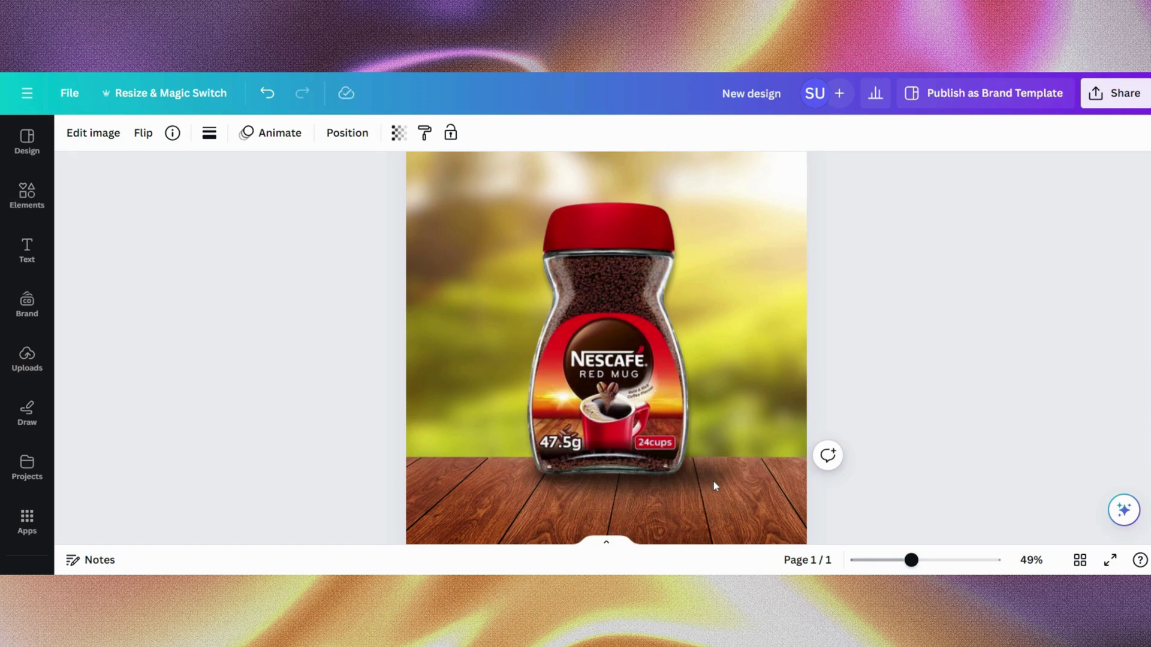
key(Up)
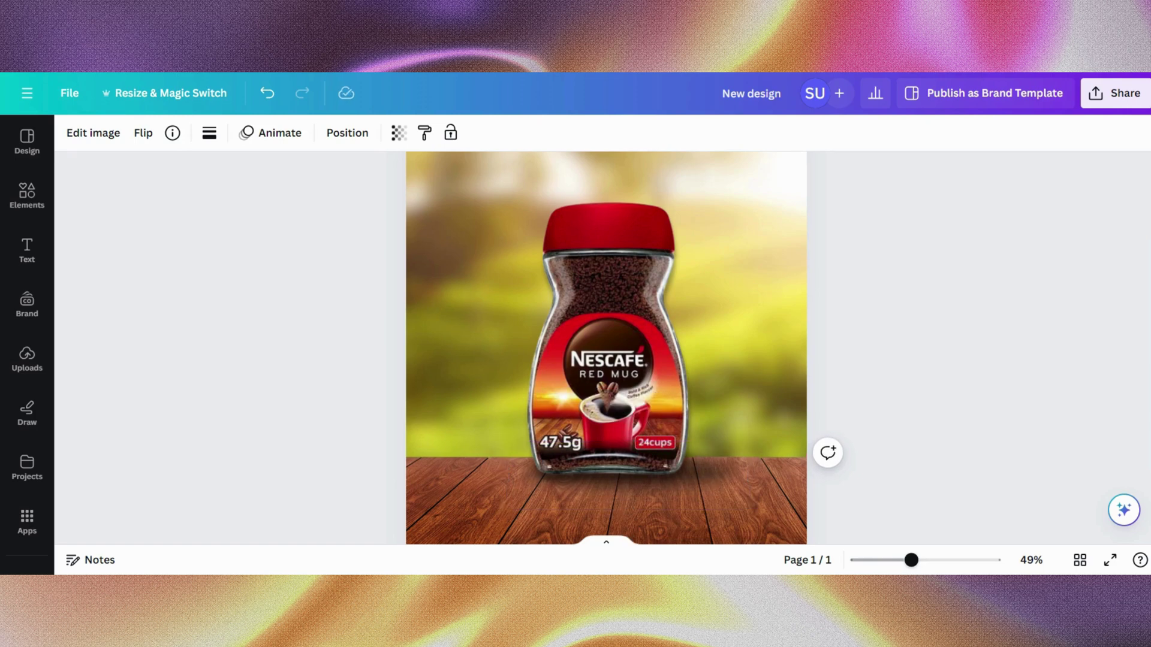
click(710, 466)
click(850, 411)
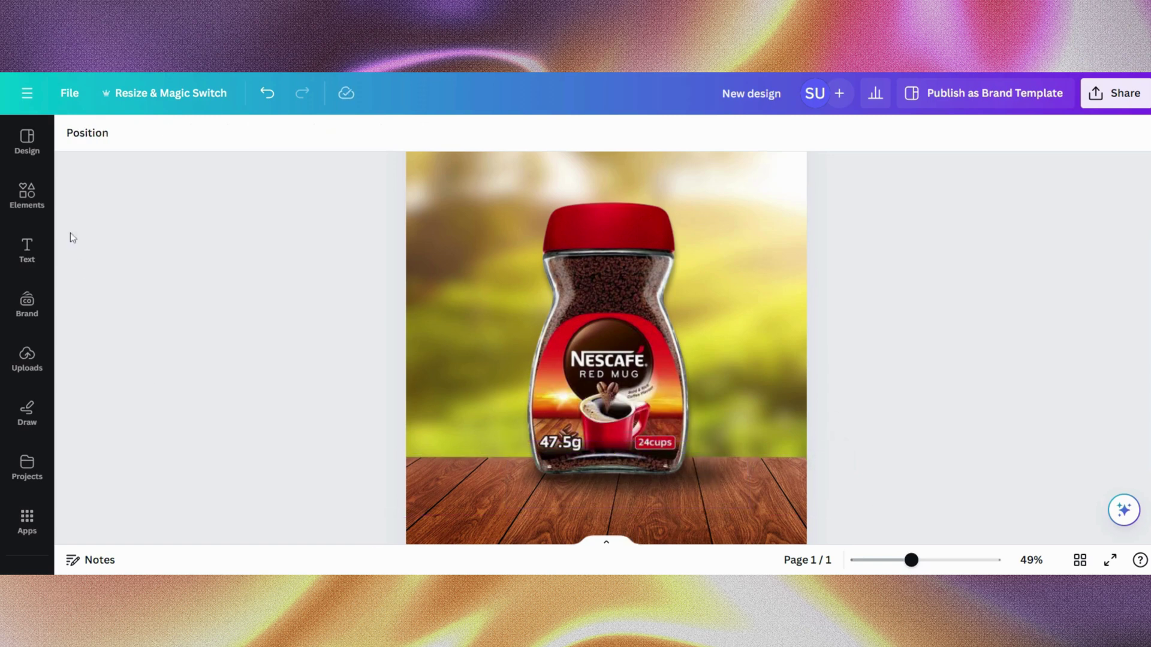
- Search the elements for "coffee bean bag" and show only the photo results
click(19, 202)
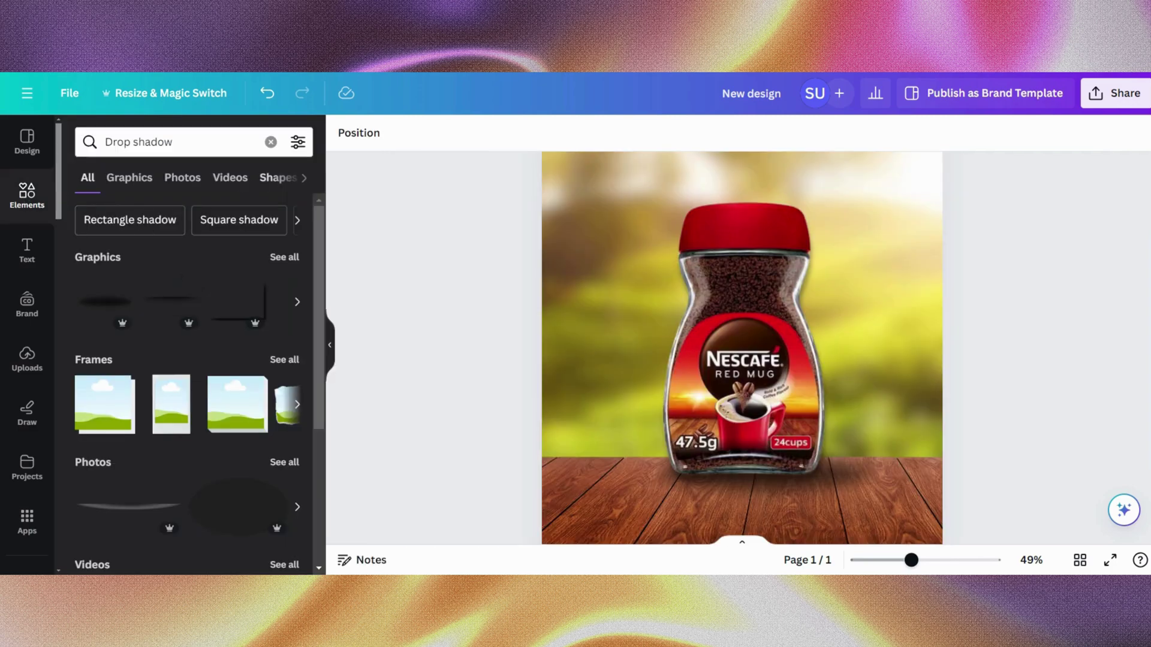
click(270, 142)
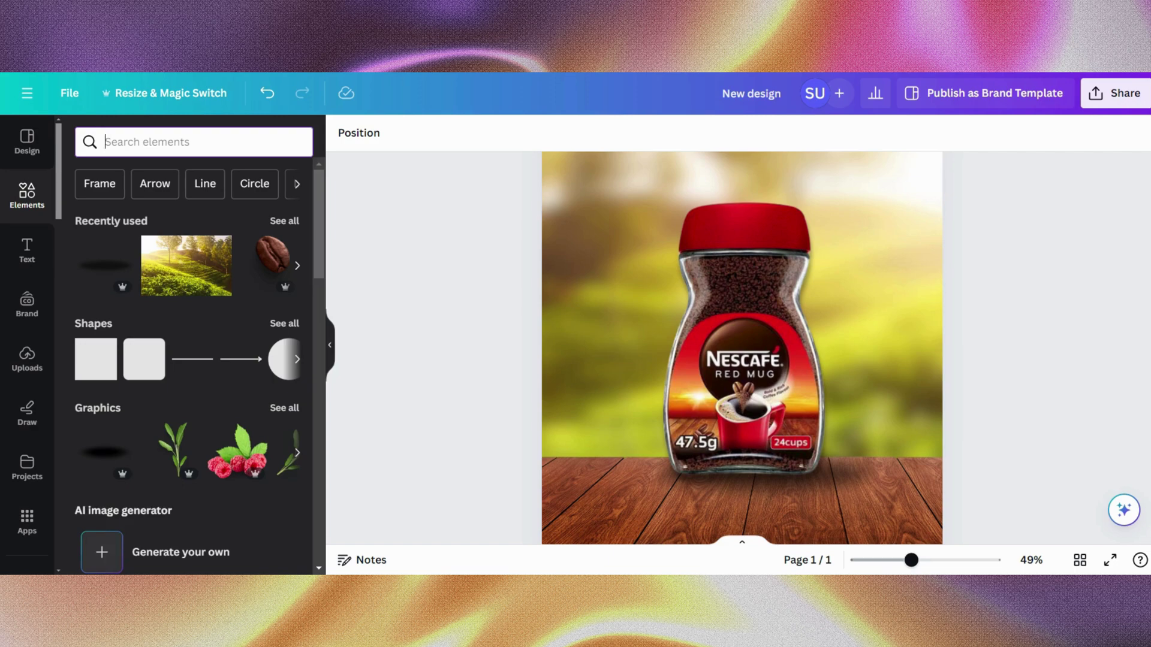
text(coff)
text(ee bean gab)
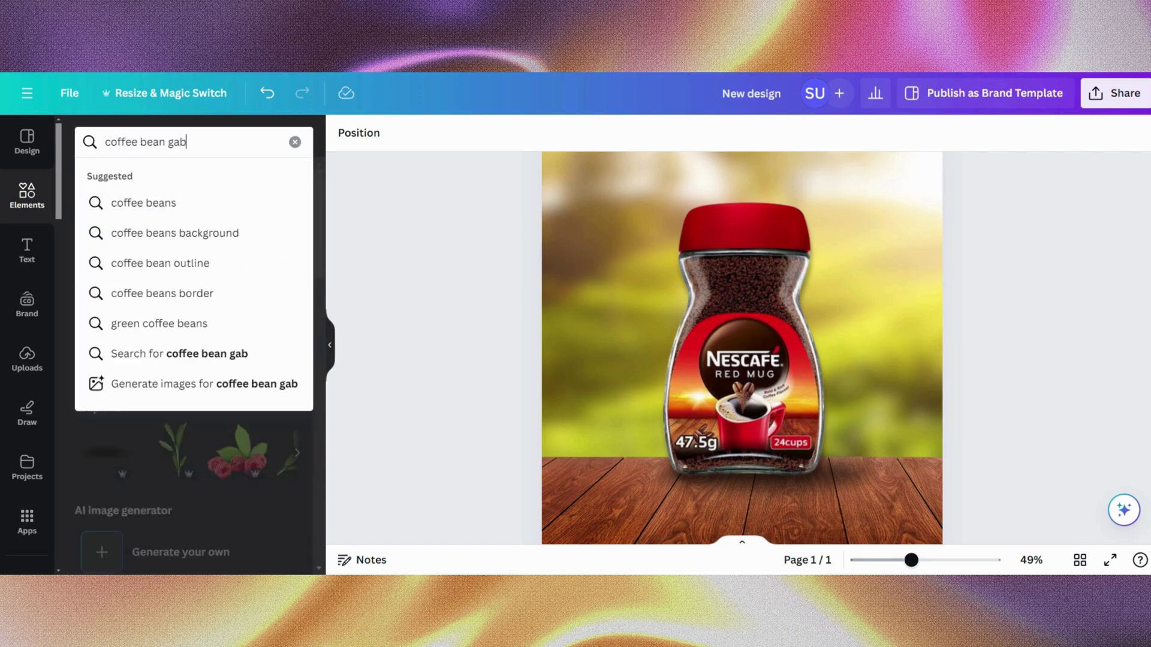
key(BackSpace)
key(BackSpace)
text(bag)
key(Return)
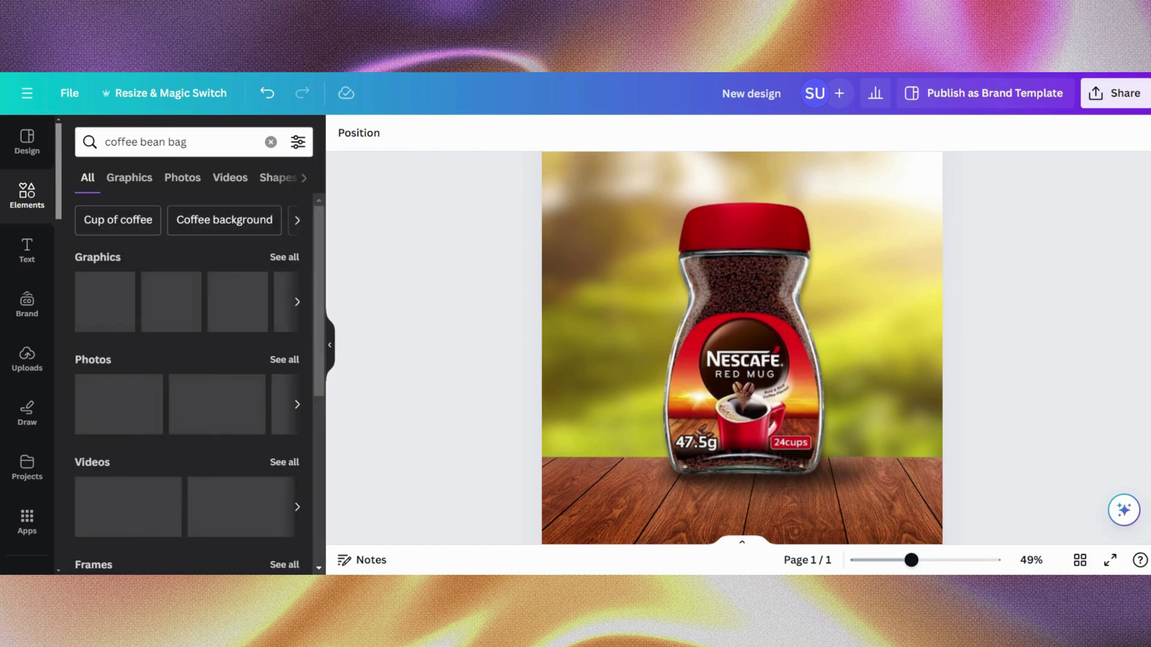
click(280, 360)
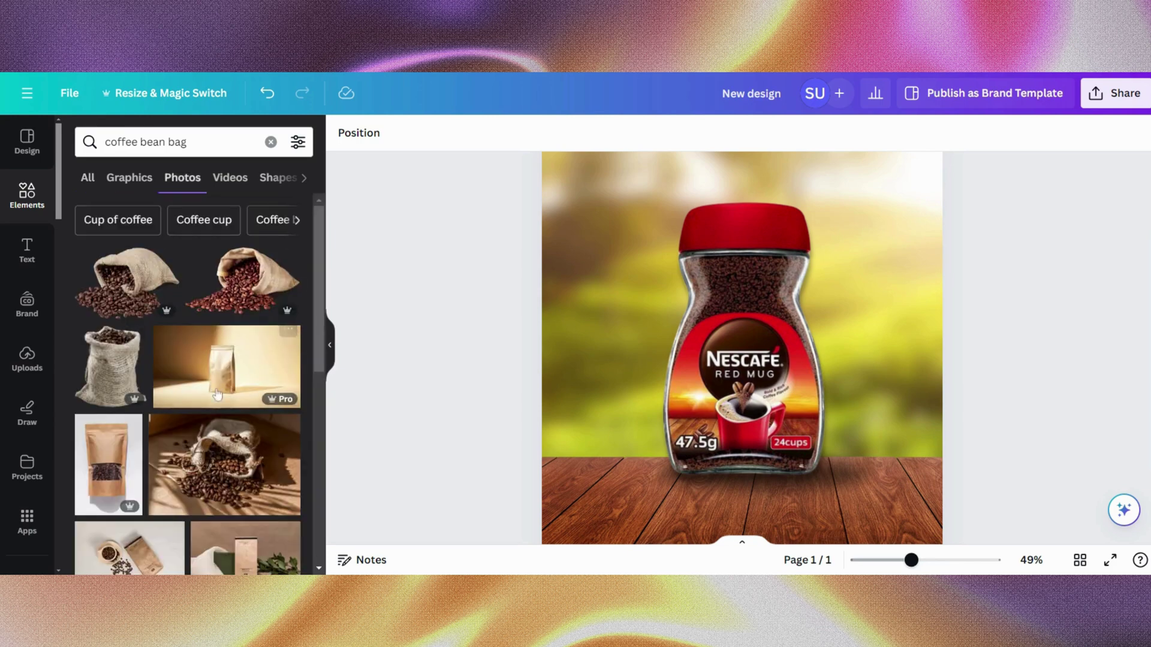
- Add the upright burlap sack of coffee beans, shrink it and stand it on the table overlapping the jar's left side
scroll(192, 411, down, 4)
scroll(192, 412, up, 3)
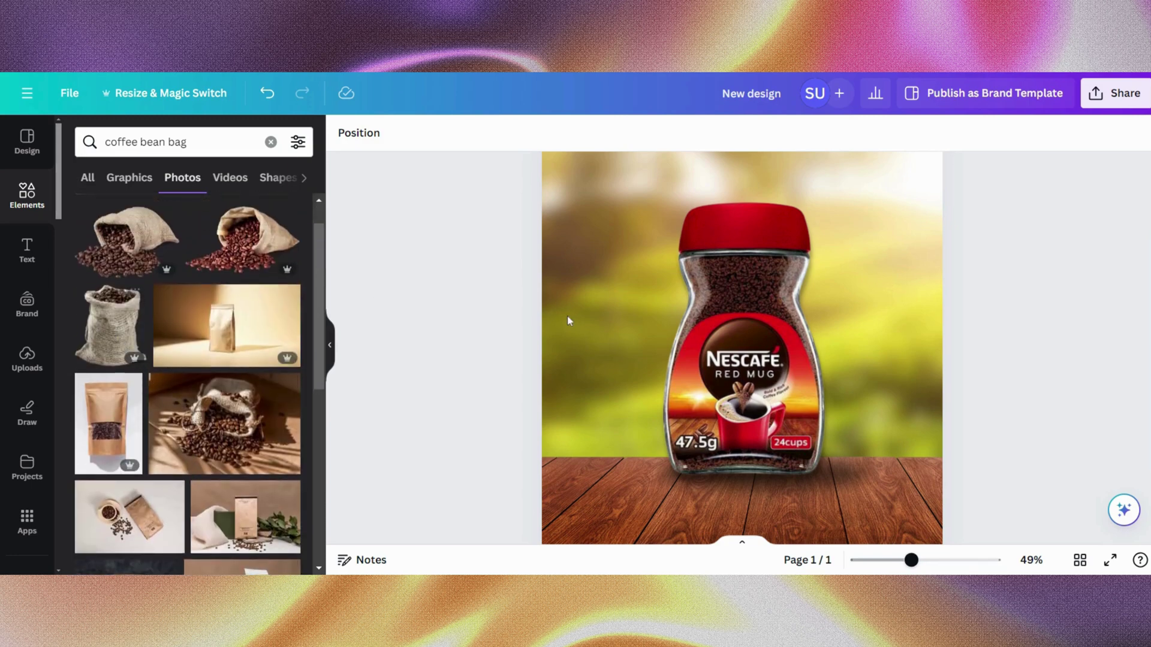
ctrl+scroll(583, 318, down, 3)
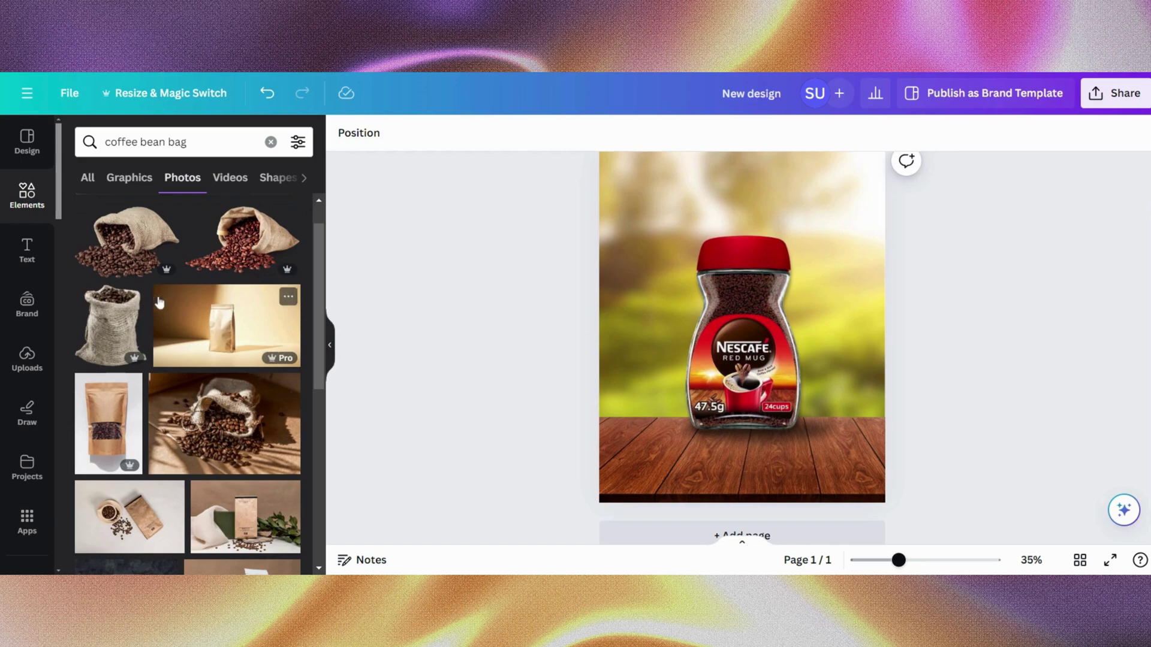
click(123, 338)
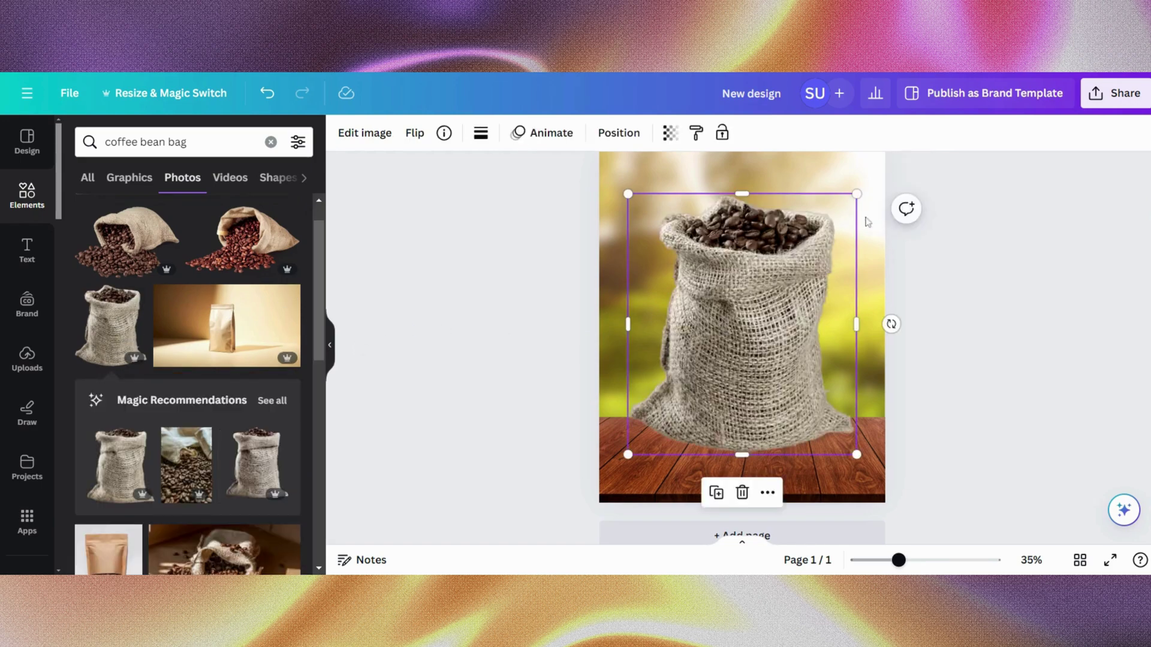
drag(856, 194, 739, 360)
click(462, 309)
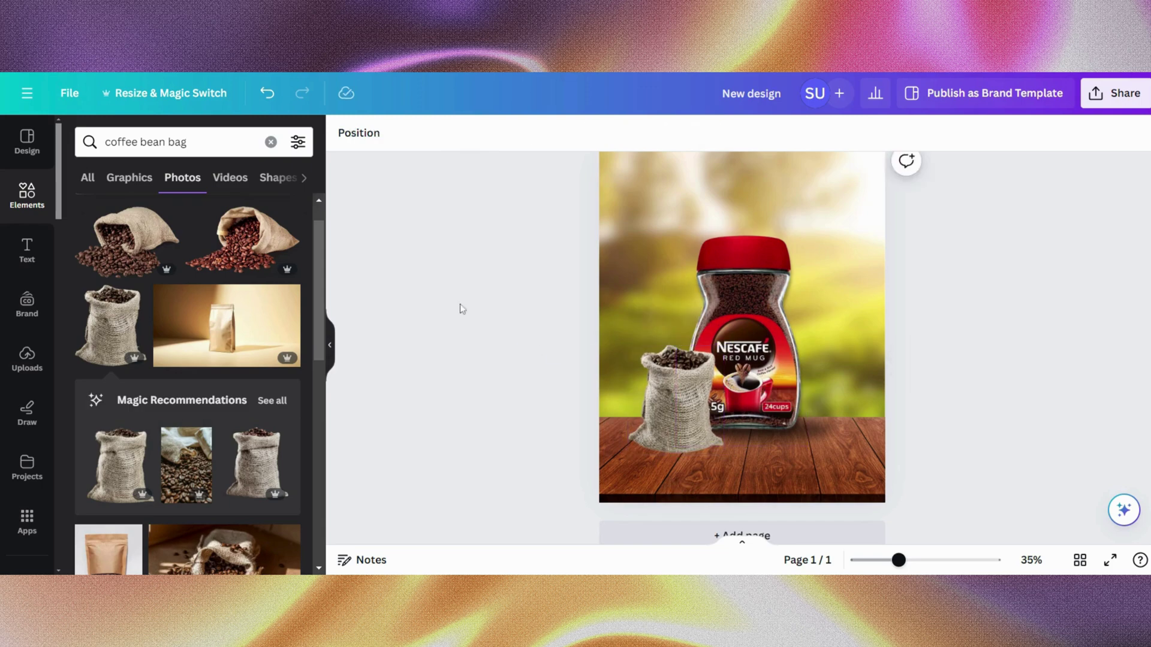
click(330, 345)
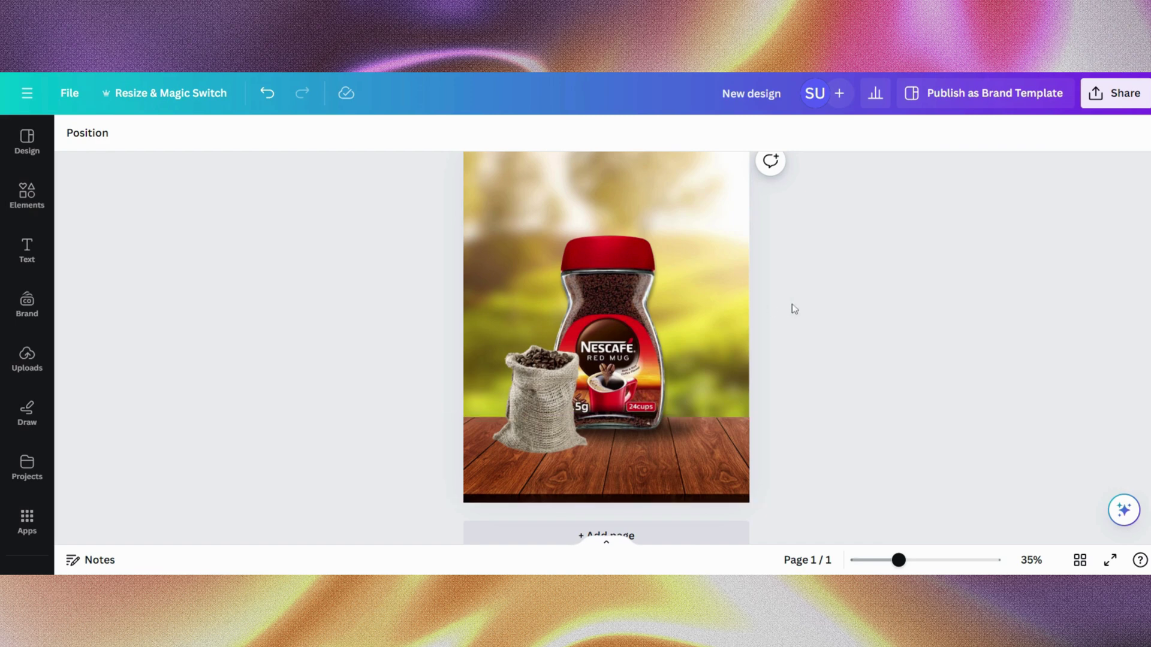
scroll(794, 309, up, 1)
scroll(795, 309, down, 2)
scroll(710, 343, down, 1)
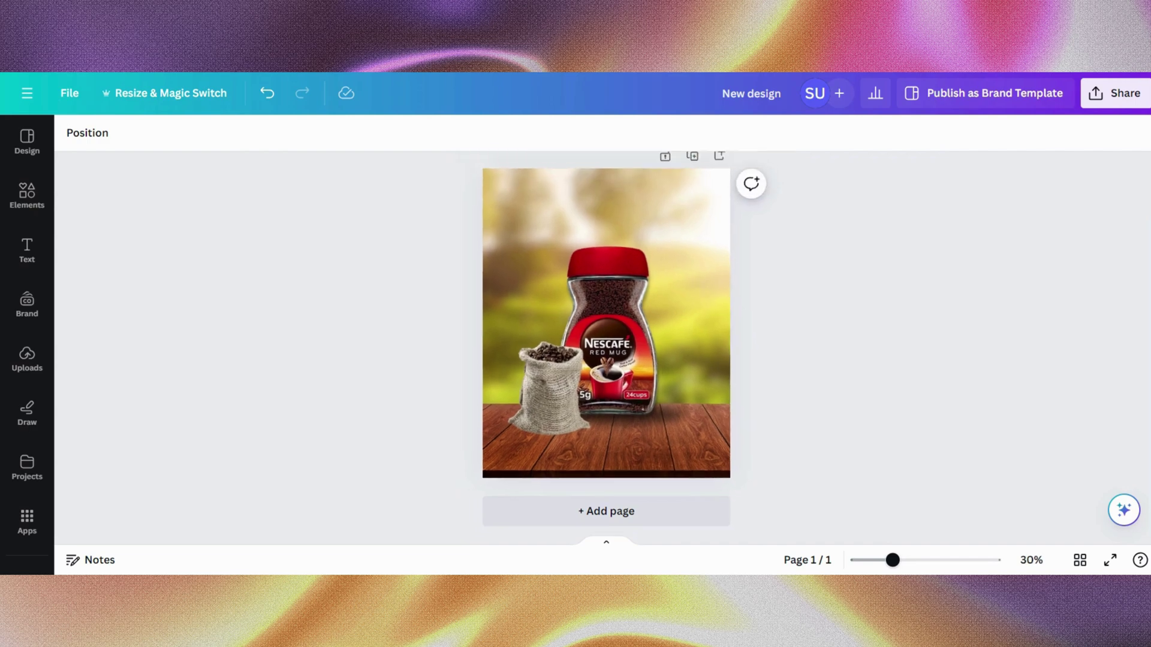
- Move the coffee bean sack slightly up and send it one layer back so it stands behind the jar
click(558, 358)
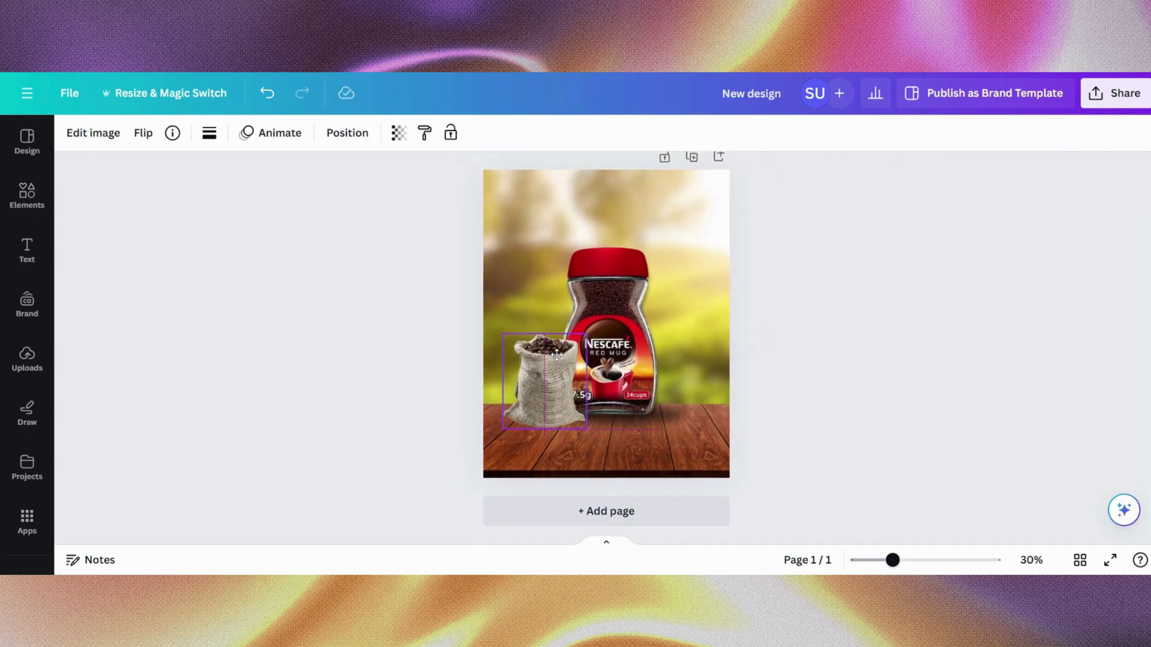
drag(558, 357, 556, 347)
click(347, 133)
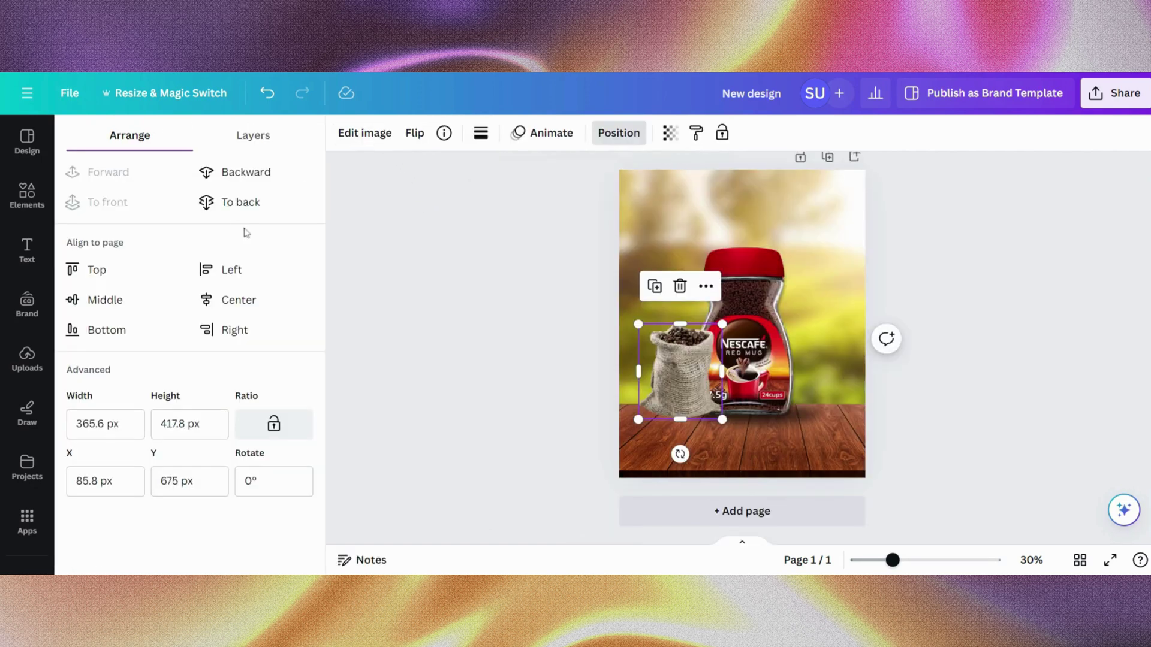
click(238, 175)
key(Escape)
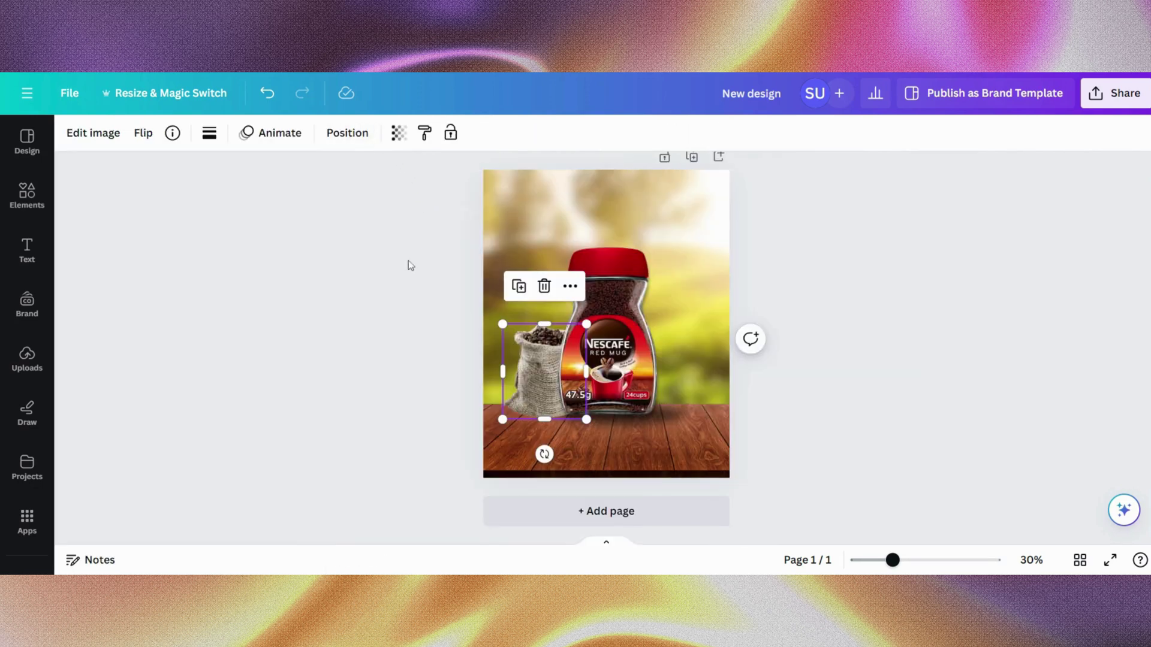
click(410, 265)
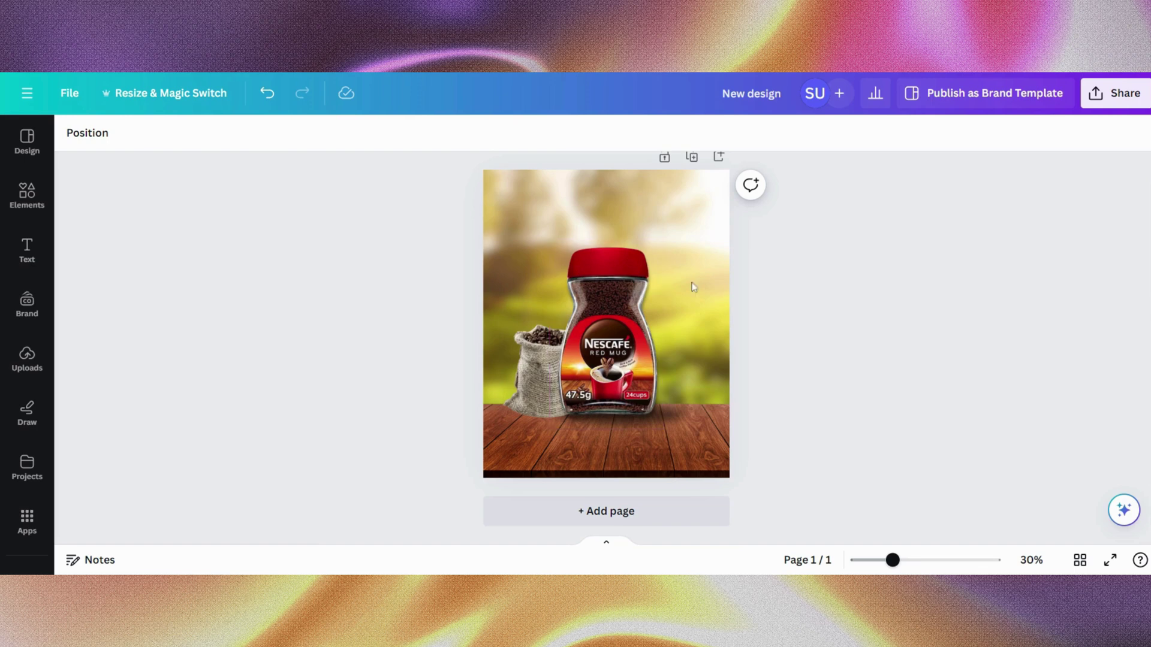
- Enlarge the coffee jar slightly upward and to the right, keeping its lower-left corner in place
scroll(739, 296, up, 3)
click(488, 403)
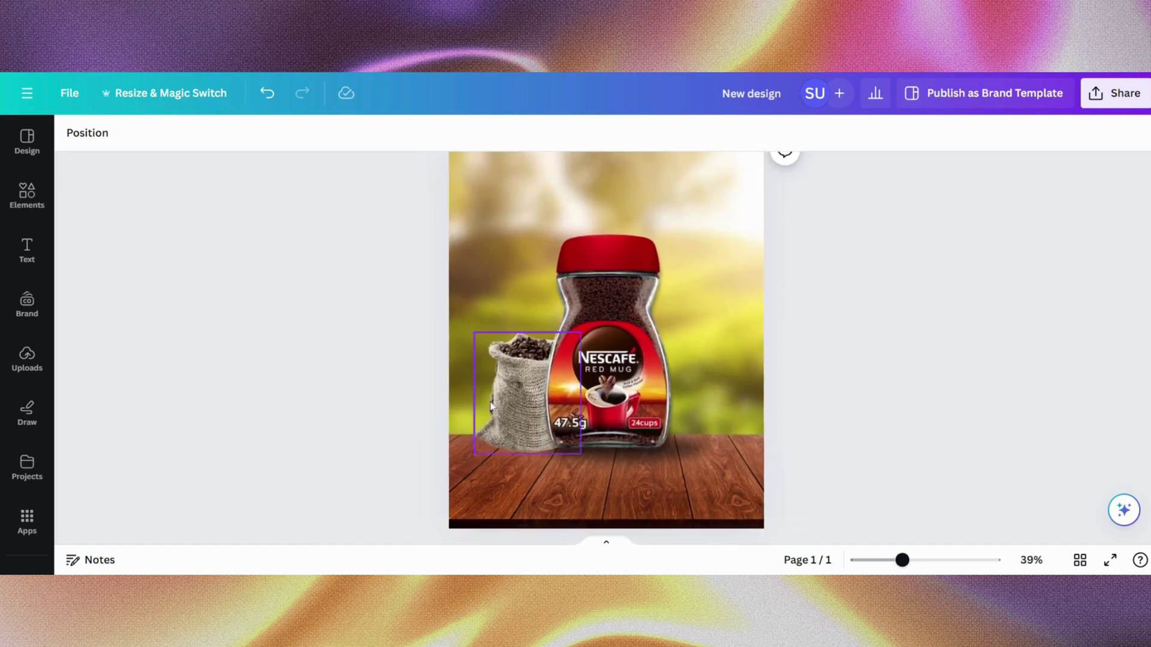
click(605, 319)
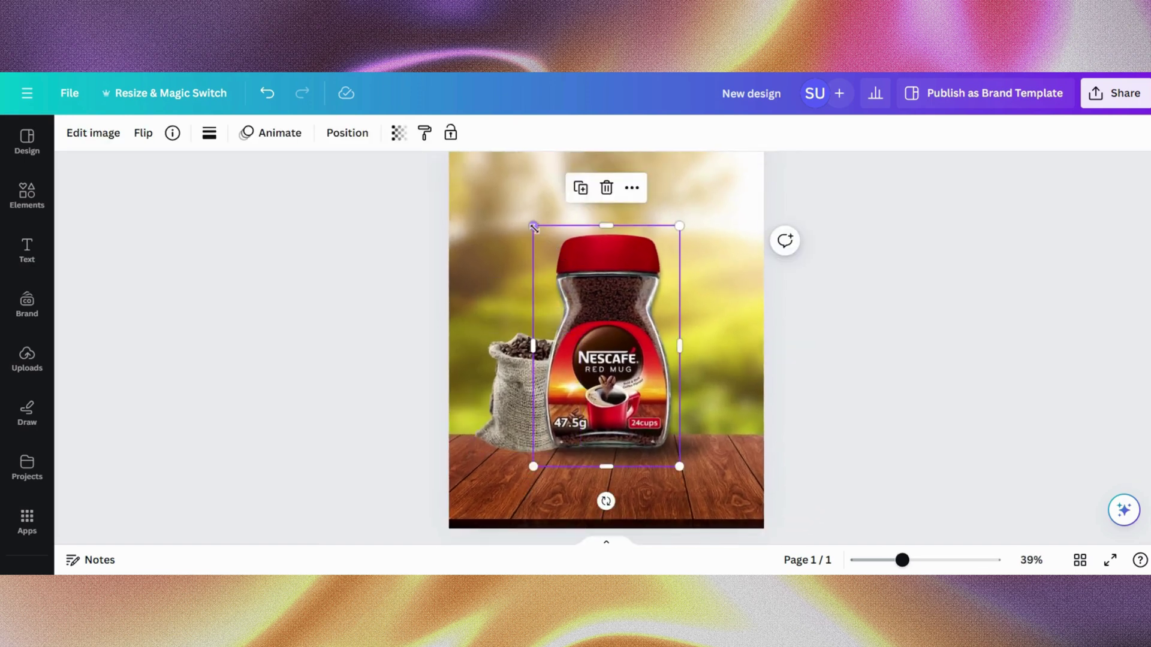
drag(533, 226, 523, 210)
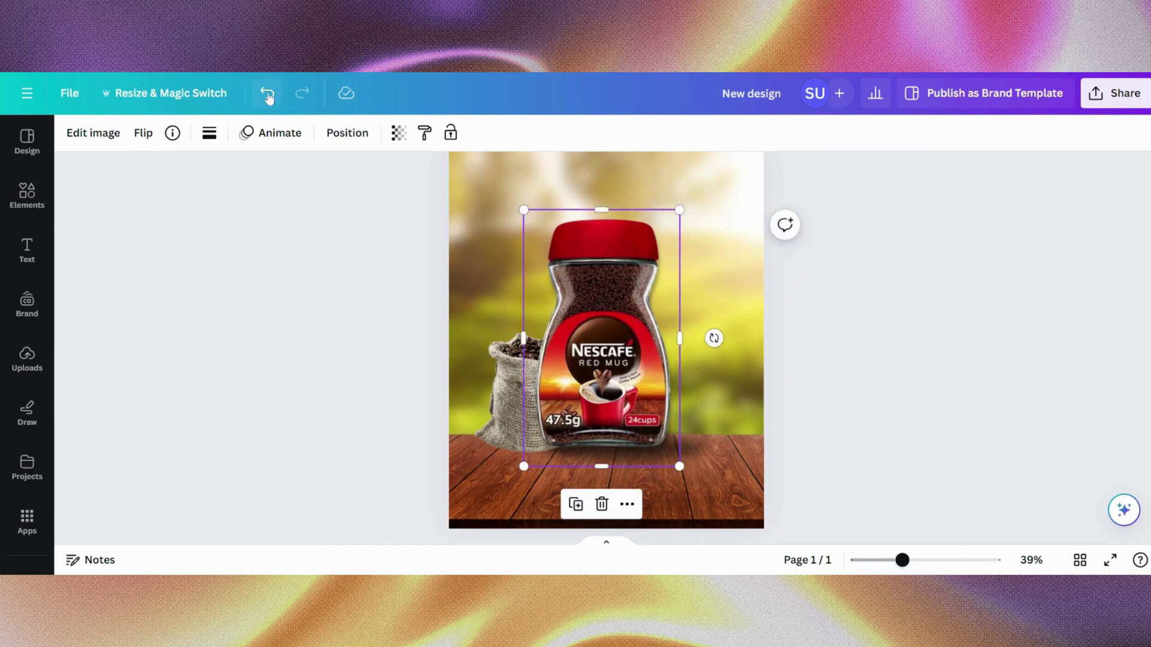
click(268, 94)
drag(677, 225, 691, 210)
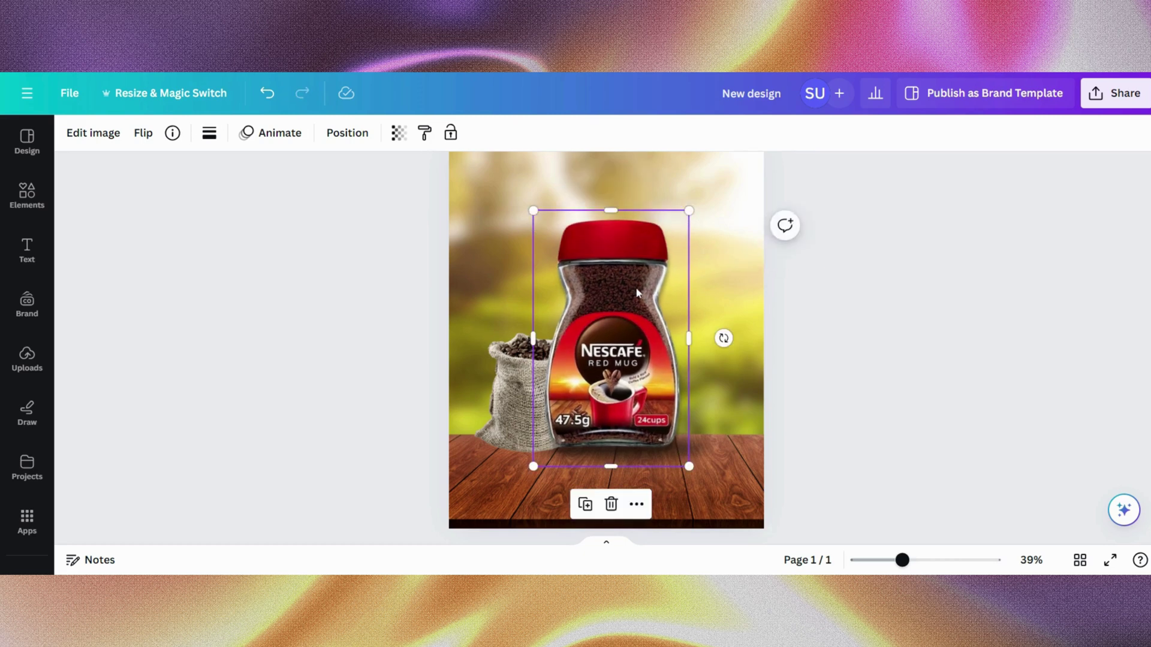
- Enlarge the coffee bean sack a little and shift it left so more of it shows beside the jar
click(519, 358)
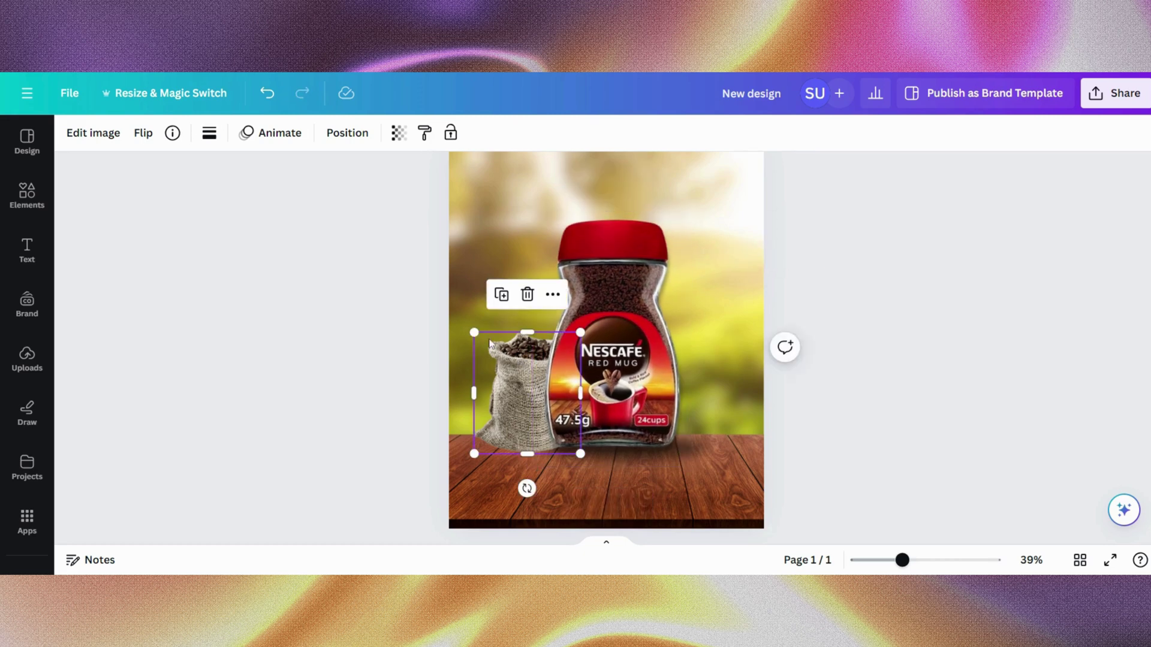
drag(474, 334, 467, 324)
drag(520, 391, 508, 390)
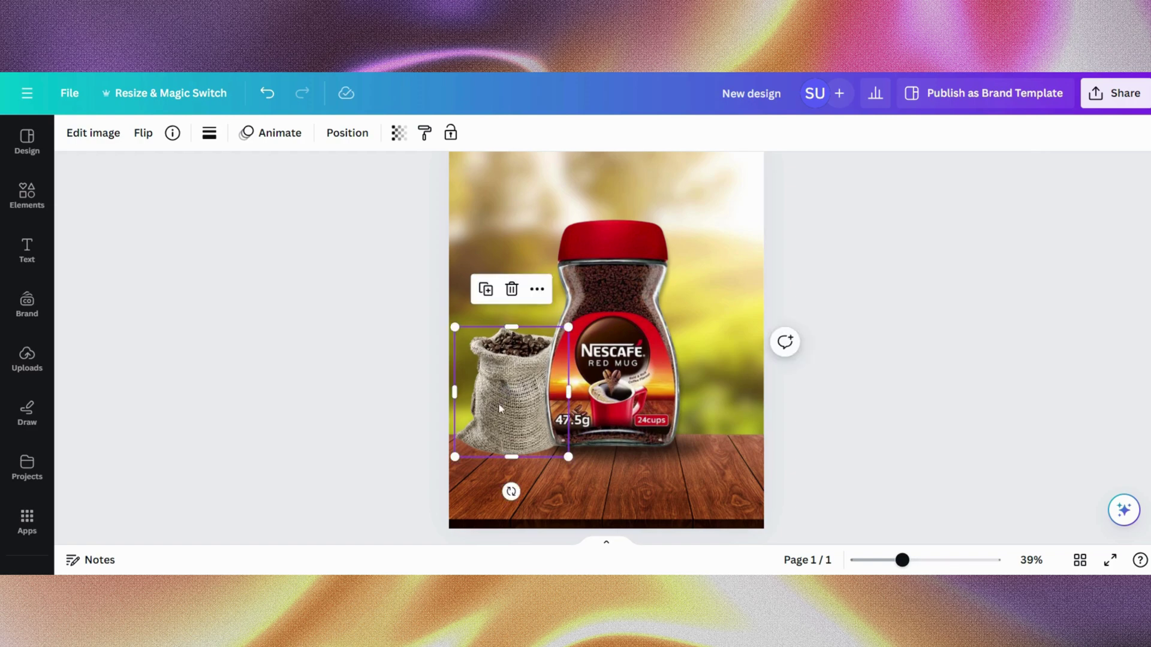
click(503, 306)
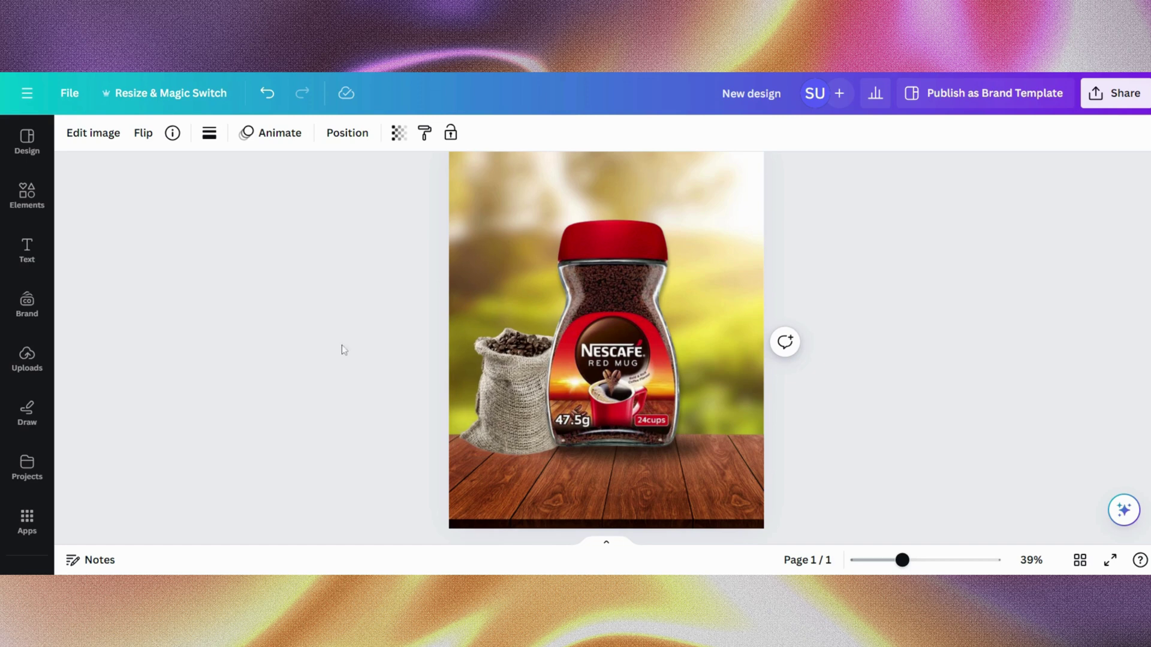
- Give the coffee bean sack a Drop shadow with blur amount 29 and intensity 36
click(93, 132)
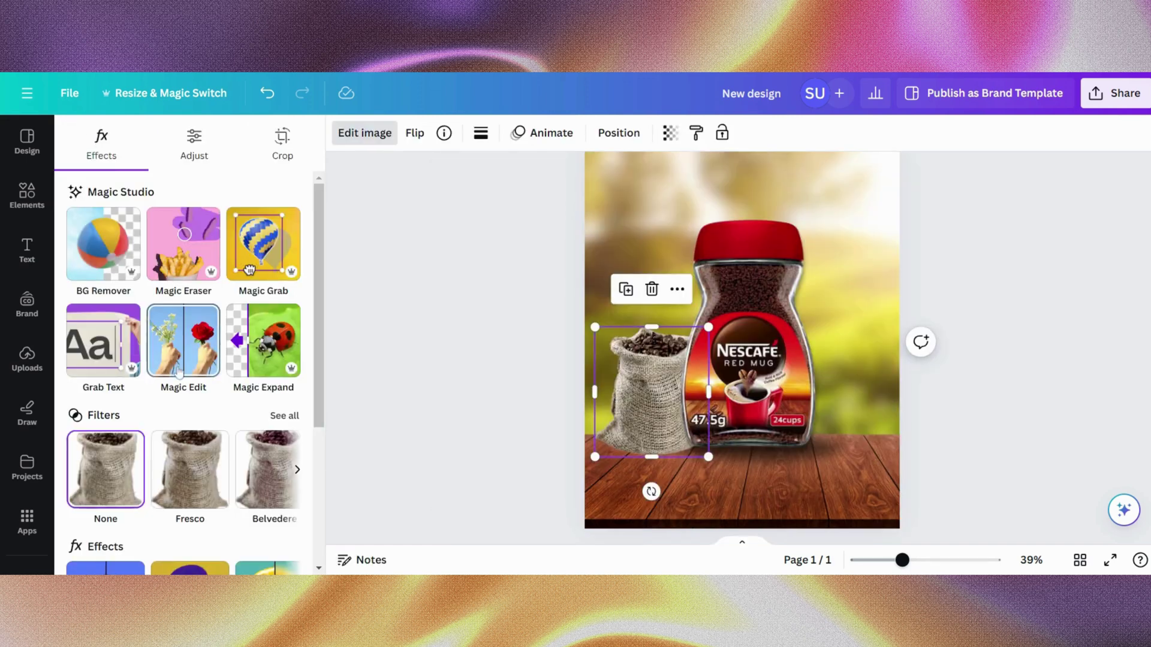
scroll(178, 371, down, 5)
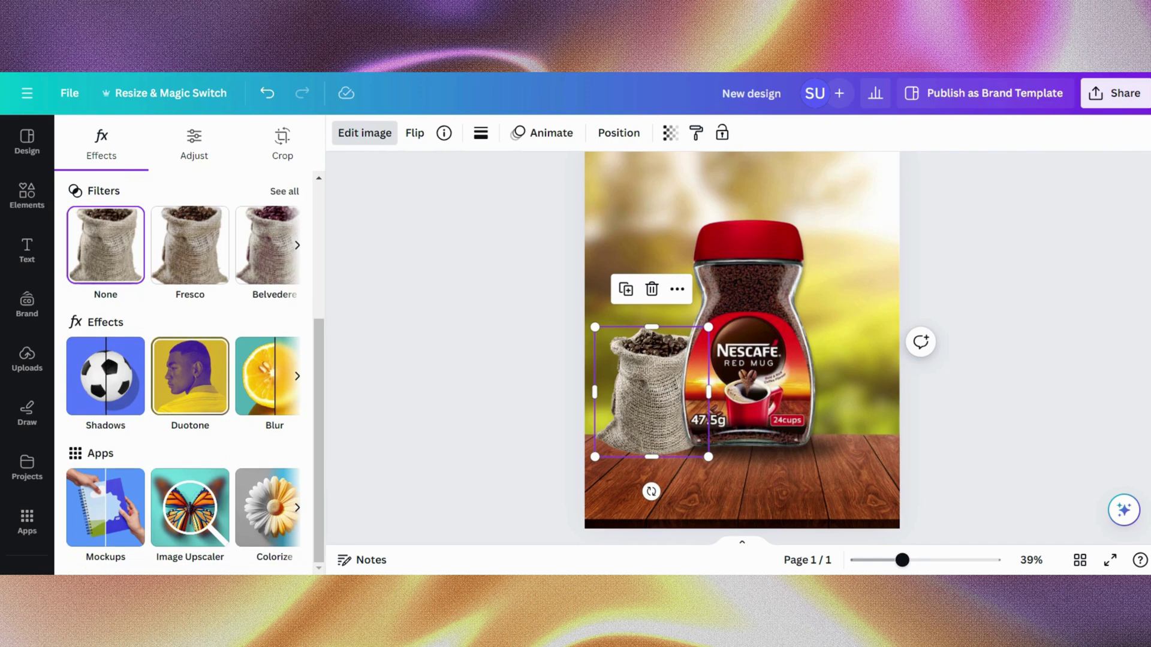
click(124, 373)
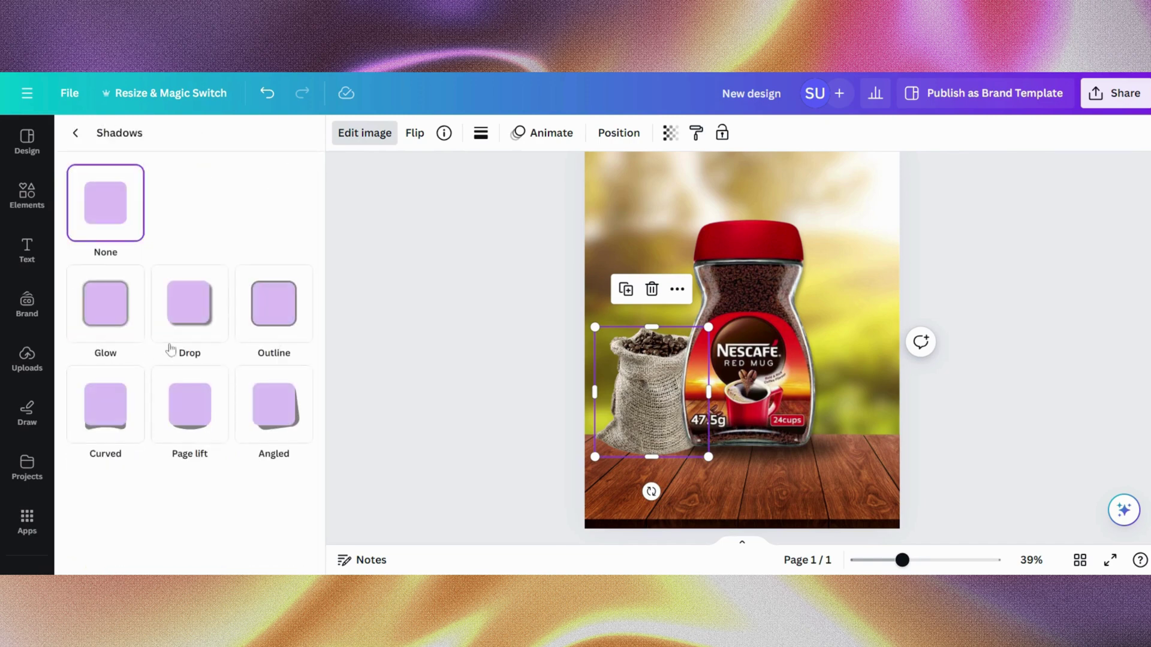
click(183, 323)
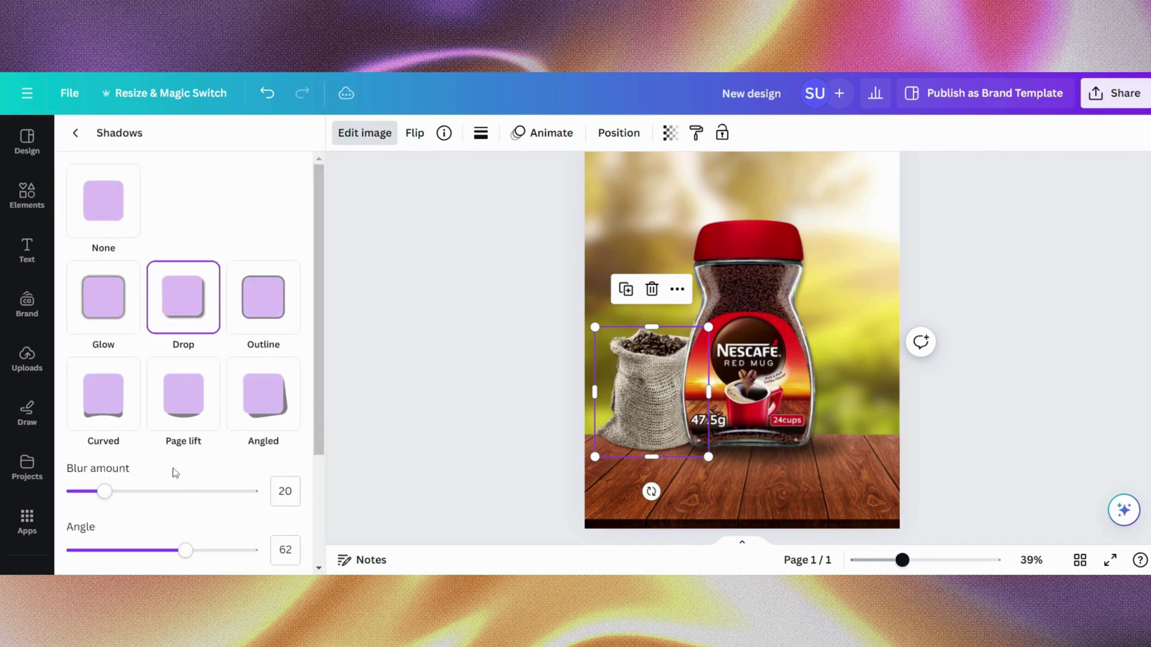
scroll(175, 472, down, 3)
drag(116, 407, 123, 408)
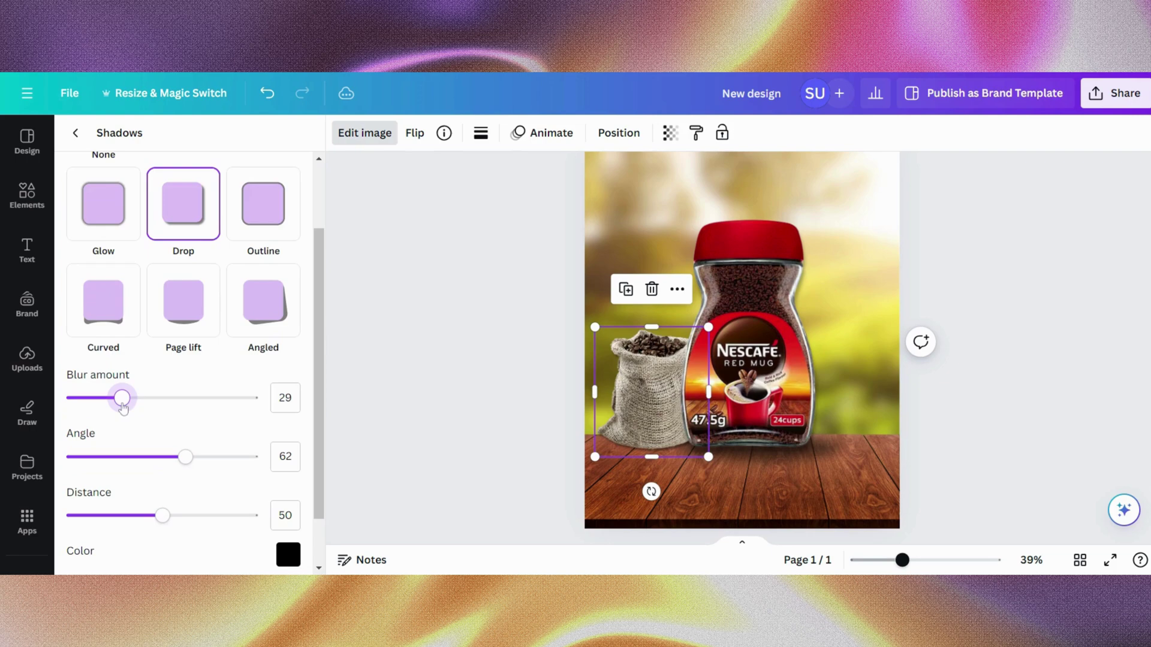
scroll(122, 407, down, 2)
drag(169, 552, 137, 560)
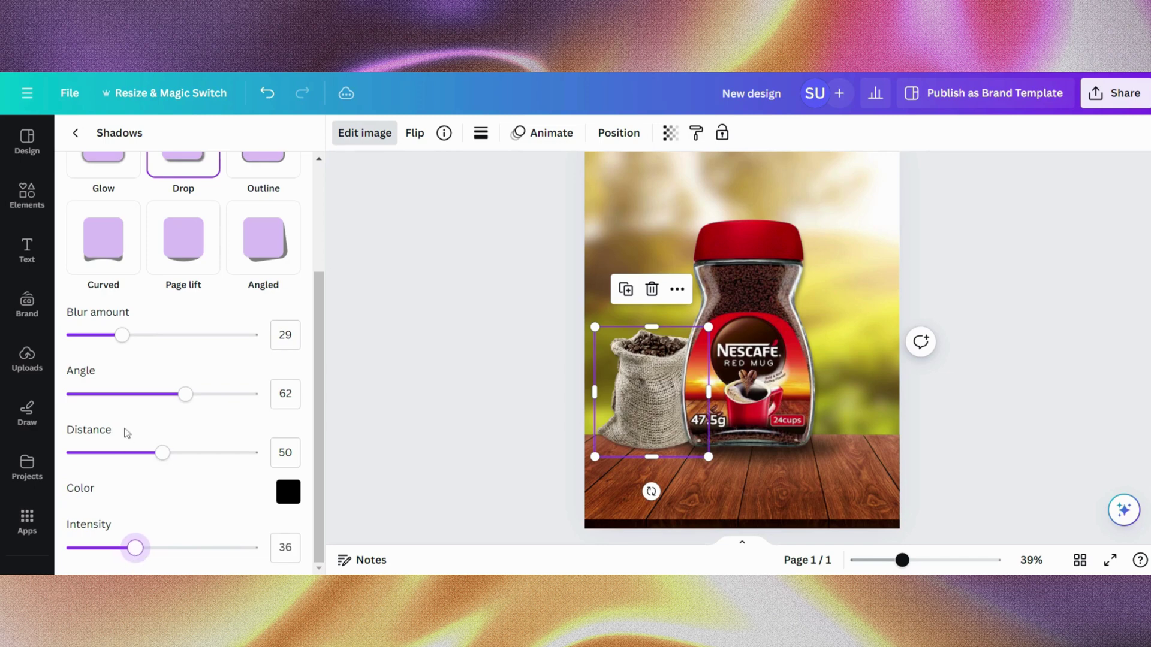
scroll(127, 432, up, 3)
click(77, 132)
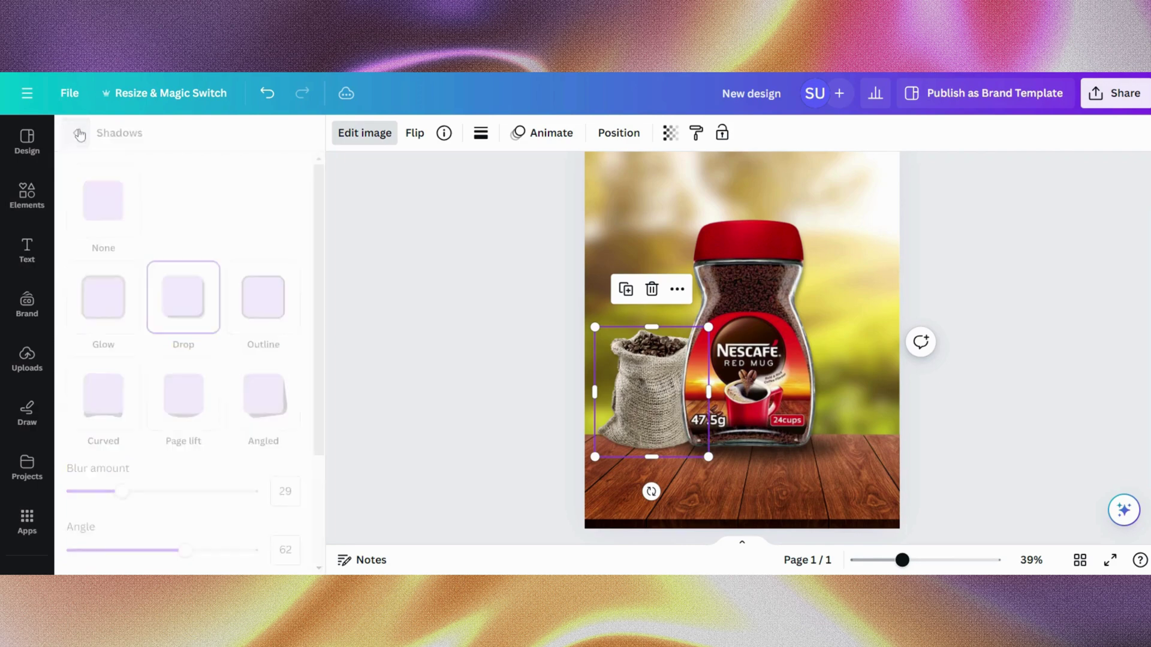
- Warm the coffee bean sack's colour by setting its white balance temperature to 94
scroll(186, 192, up, 4)
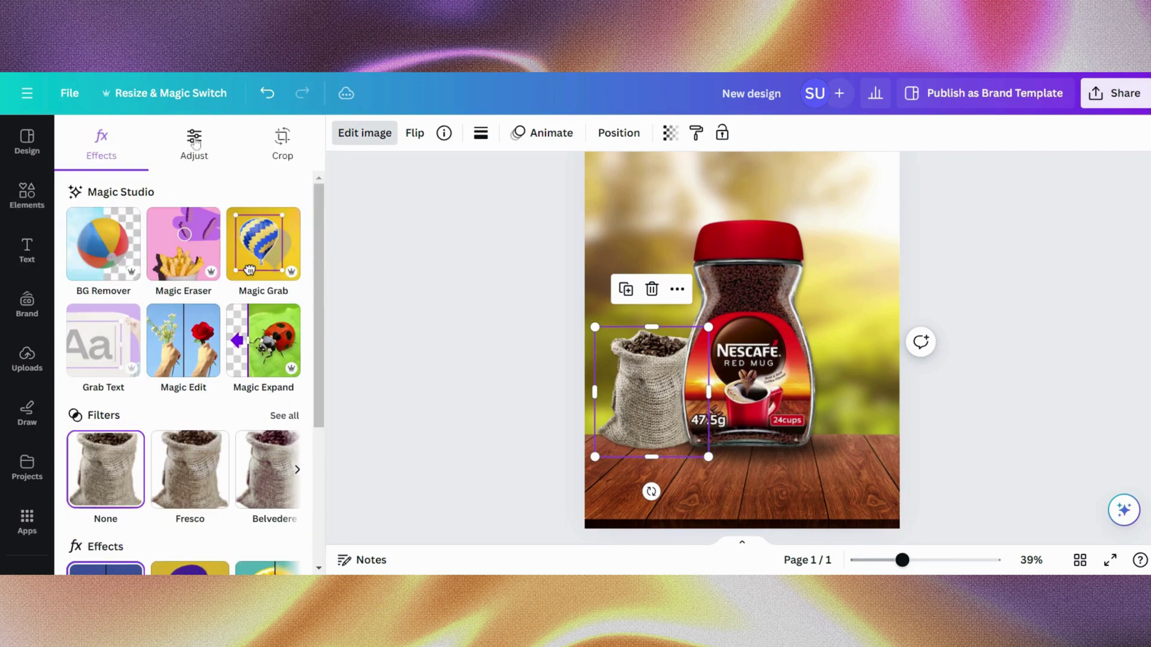
click(195, 143)
drag(162, 364, 254, 411)
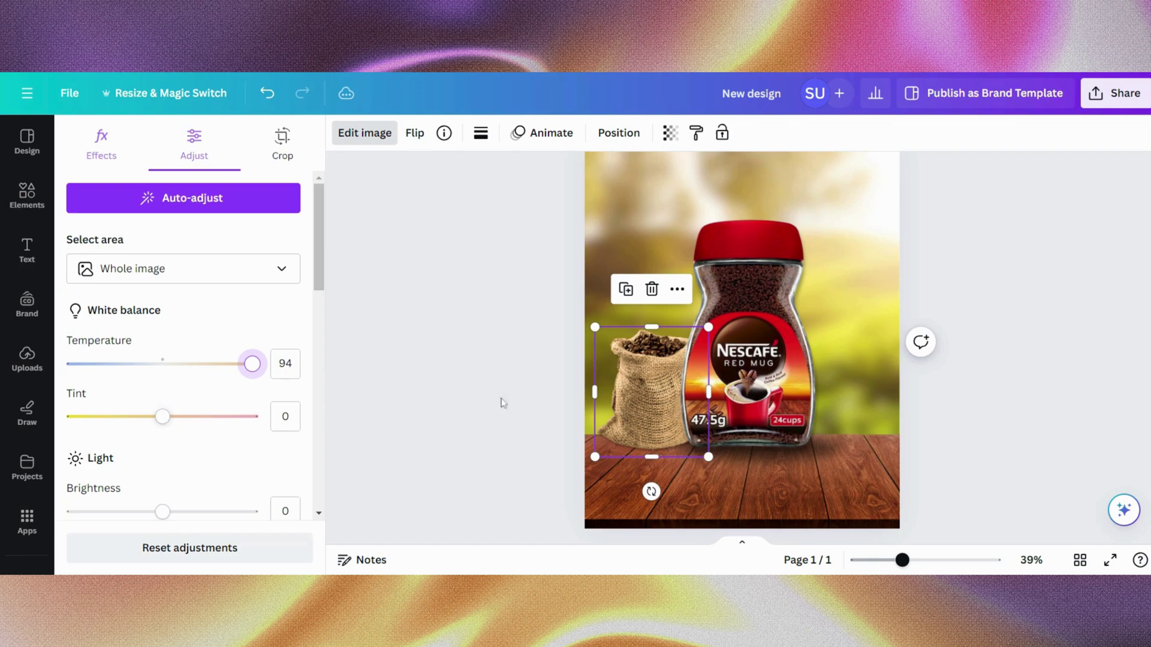
key(Escape)
click(324, 349)
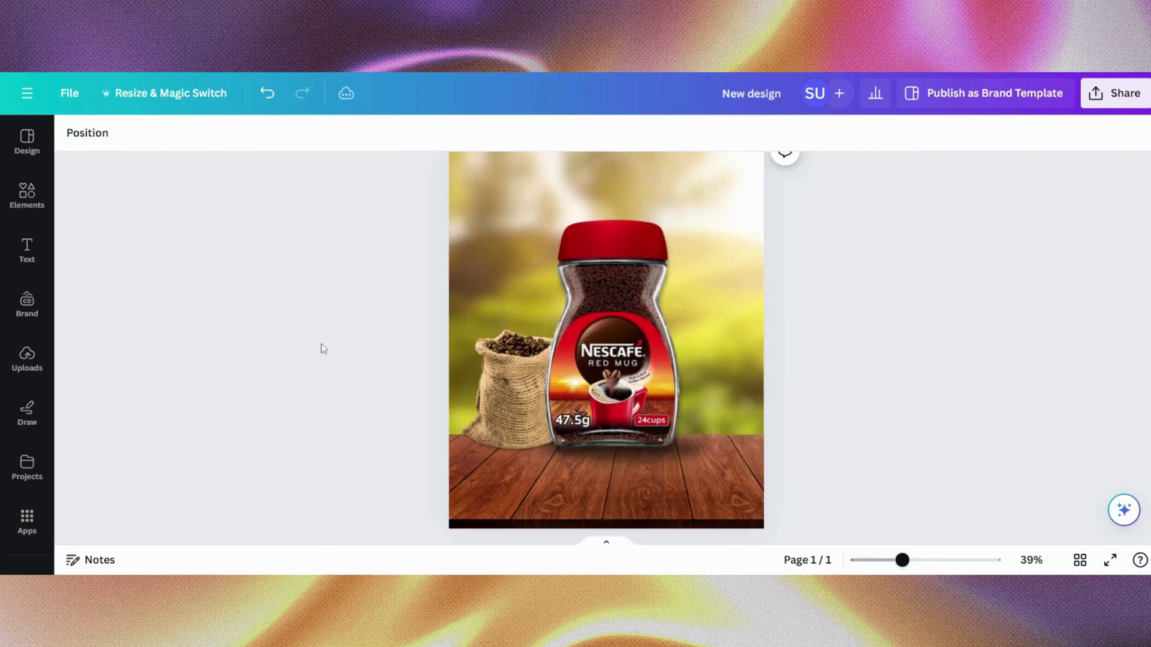
double_click(542, 343)
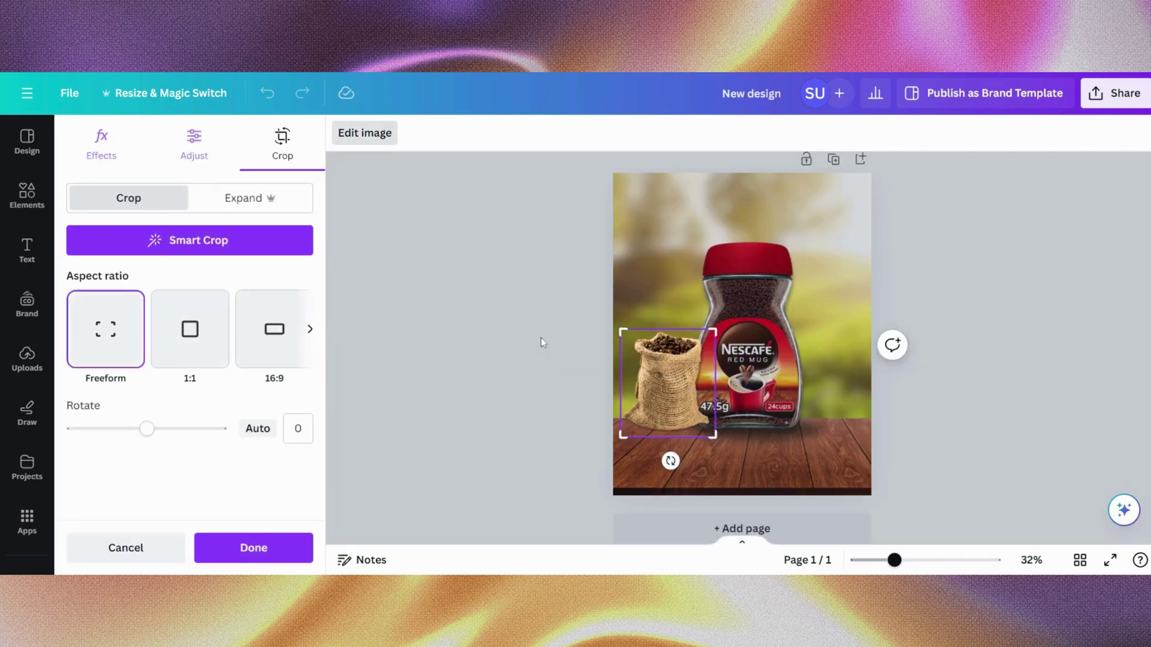
click(537, 368)
click(468, 354)
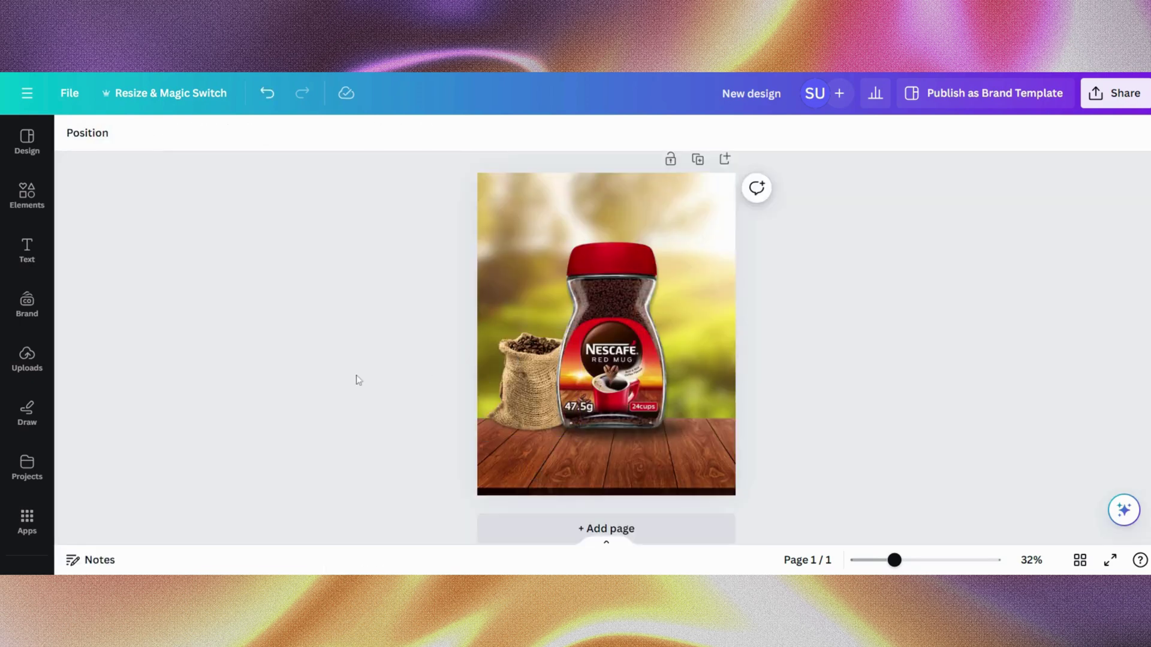
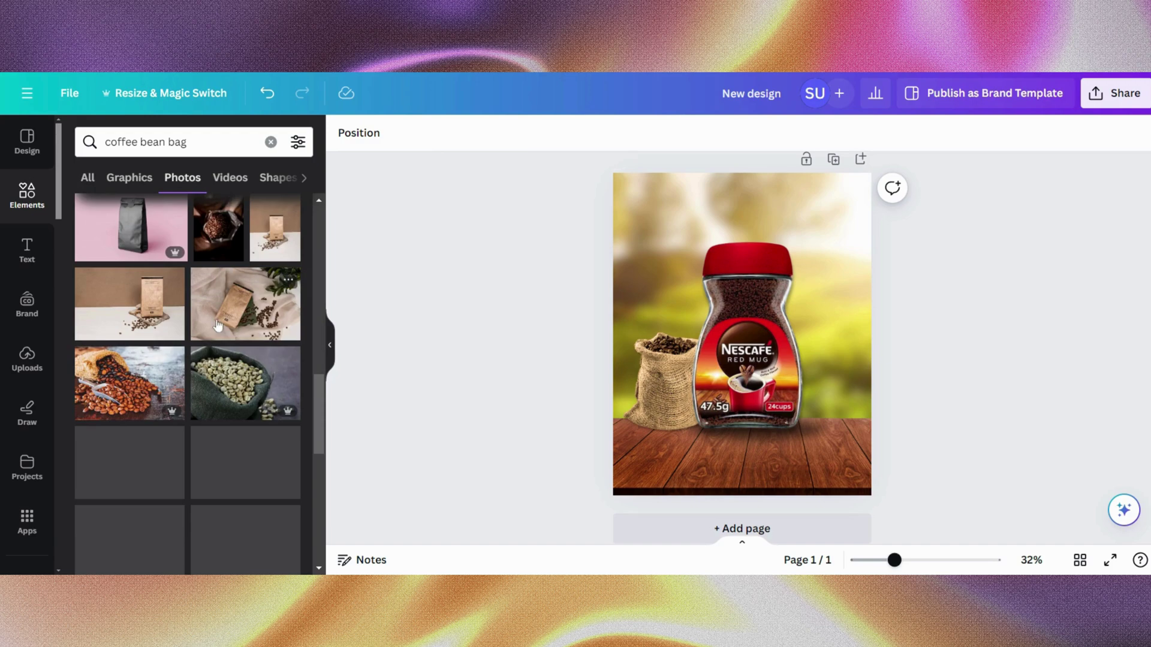
- Search the element photos for "coffee bean"
double_click(177, 142)
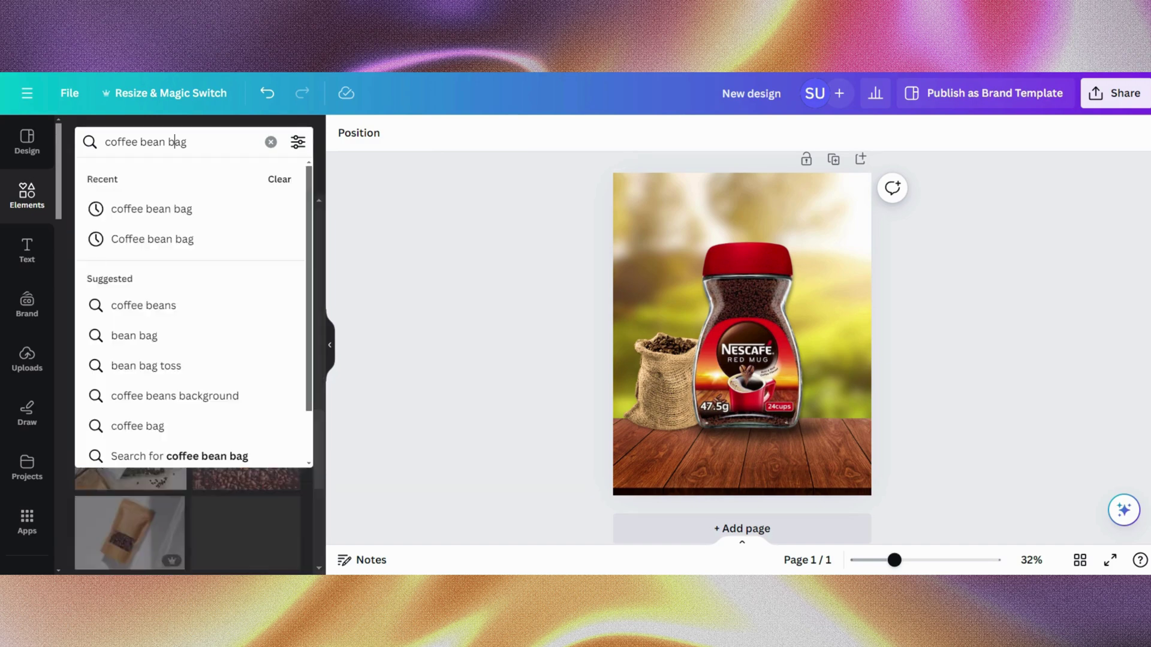
key(BackSpace)
key(BackSpace)
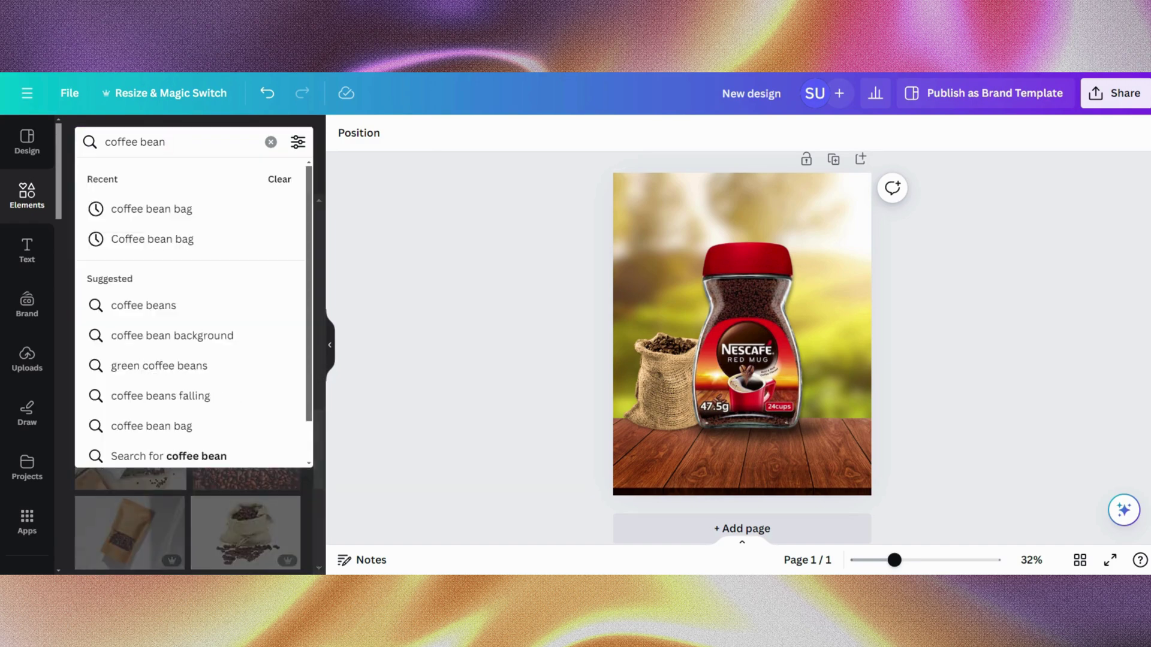
key(Return)
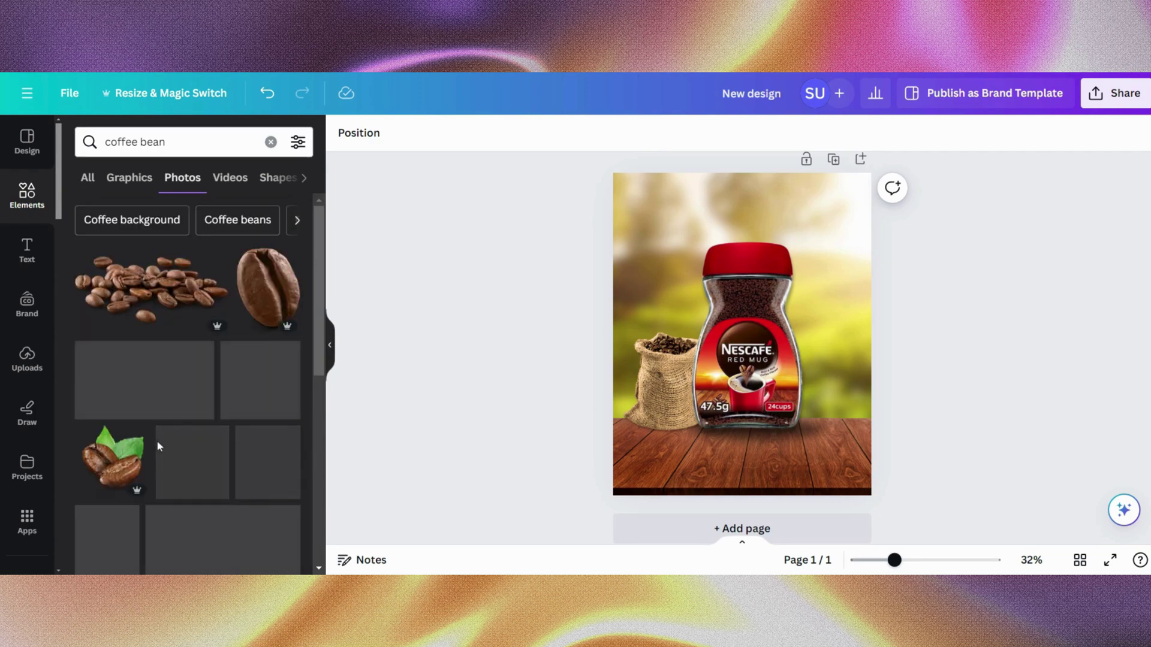
- Add the coffee beans with green leaves, shrink them and place them on the table at the jar's lower right
click(128, 471)
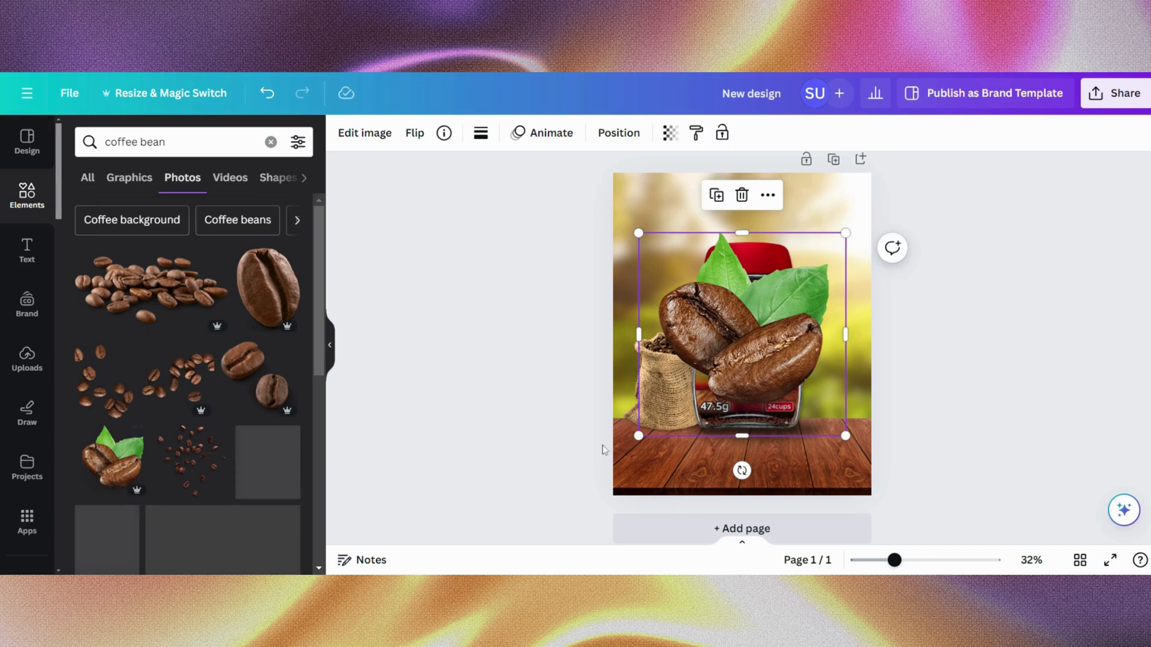
drag(845, 234, 730, 380)
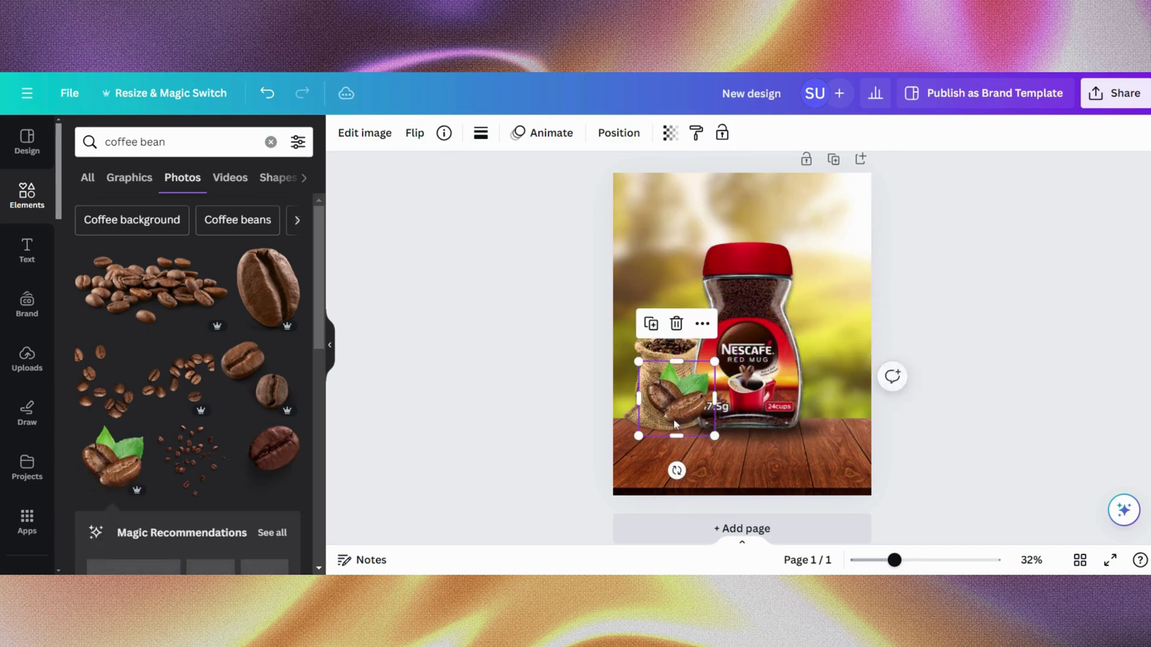
drag(665, 413, 801, 444)
click(903, 470)
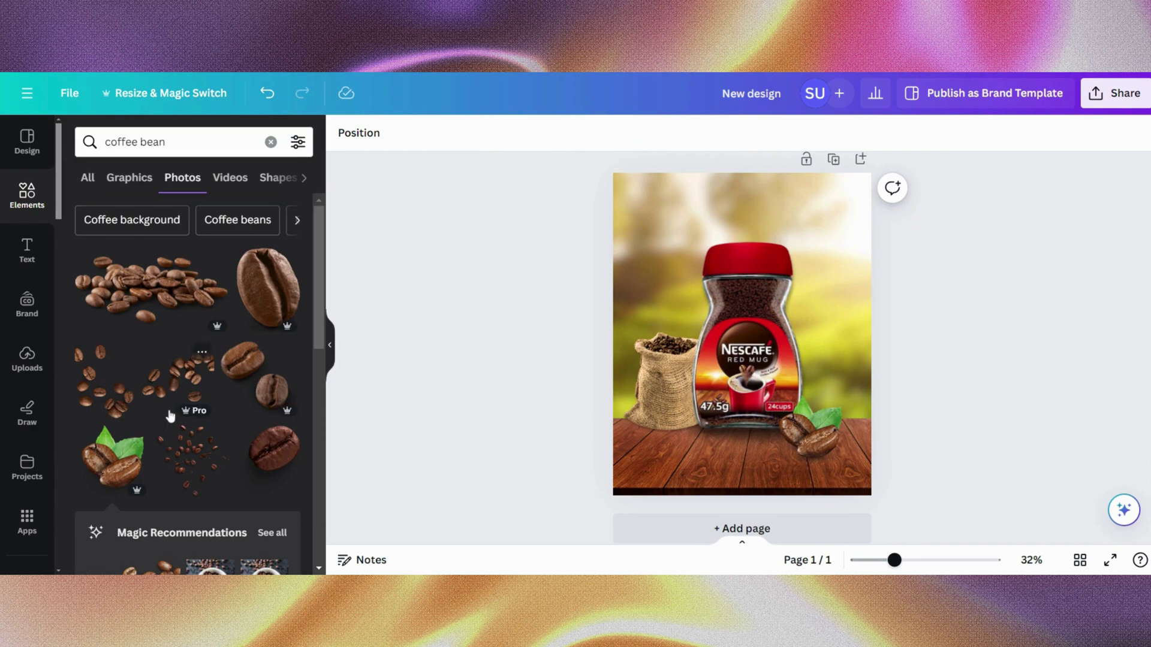
- Add the upright single dark coffee bean, show all its Magic Recommendations, and remove that bean from the poster
scroll(170, 412, down, 3)
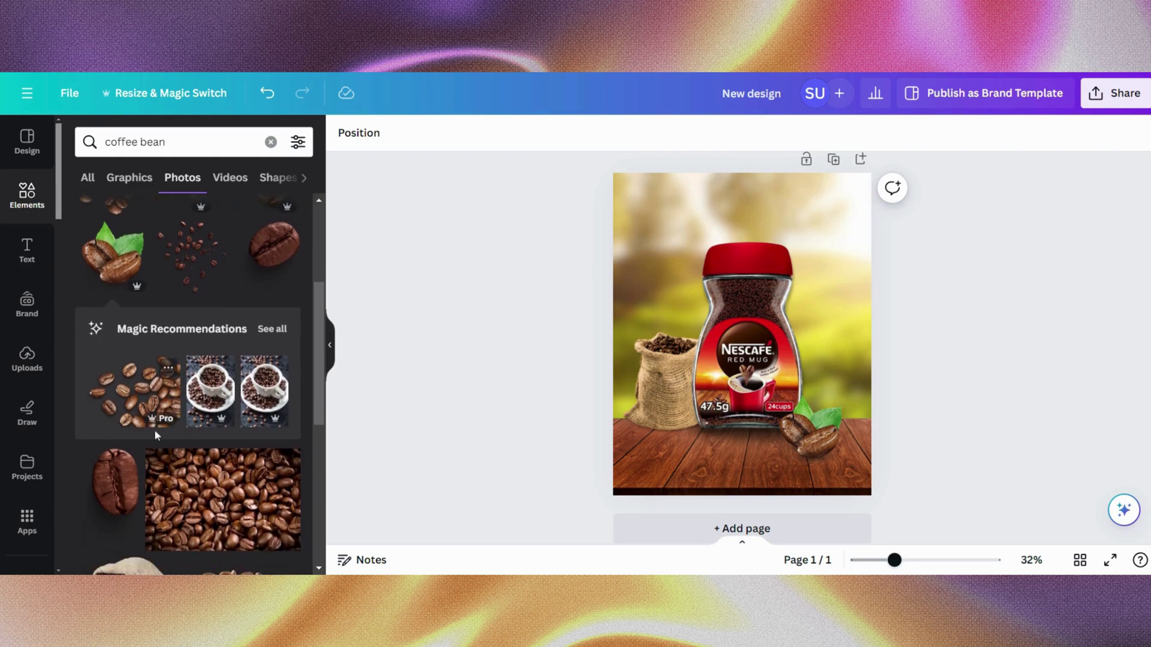
click(115, 493)
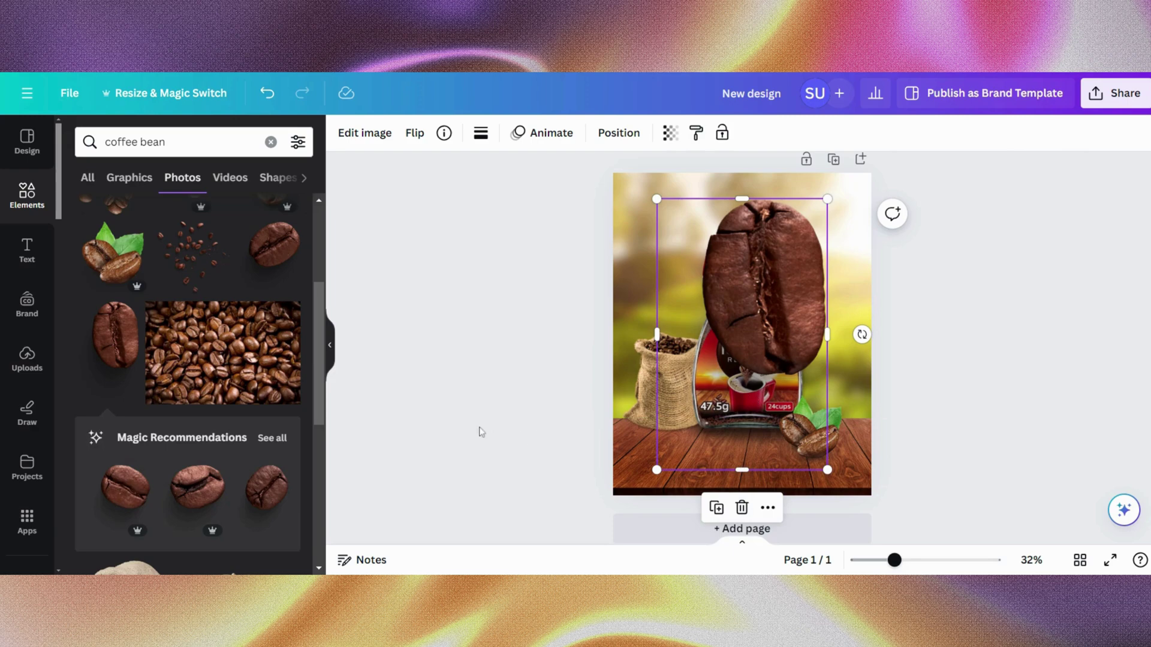
click(281, 438)
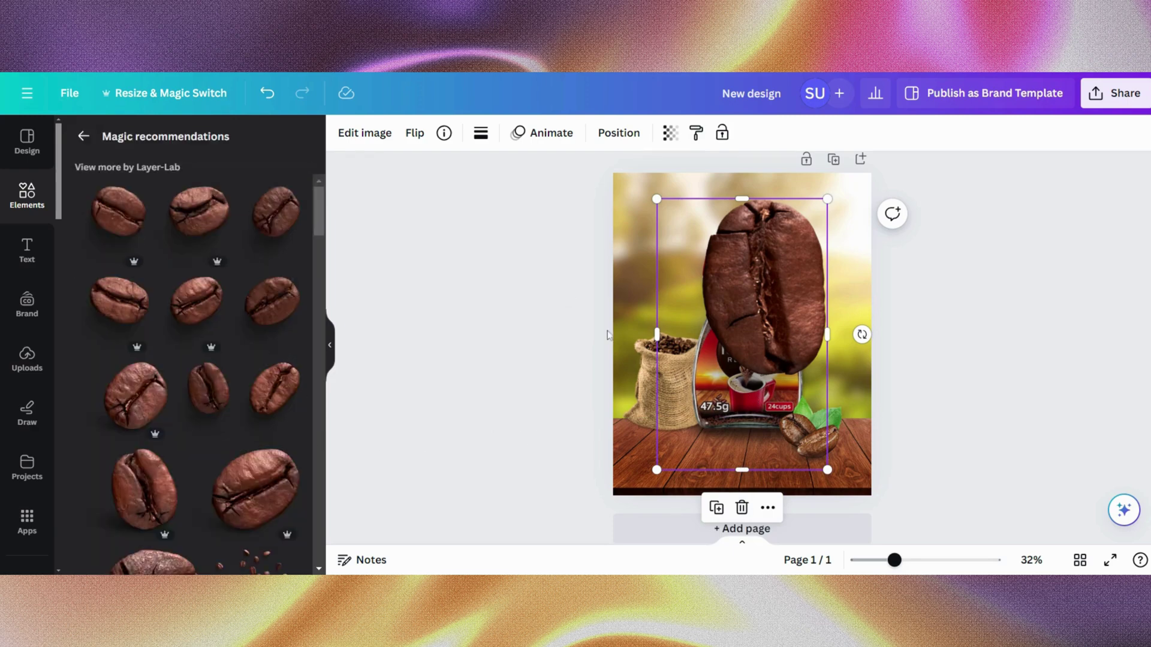
click(562, 348)
key(ctrl+z)
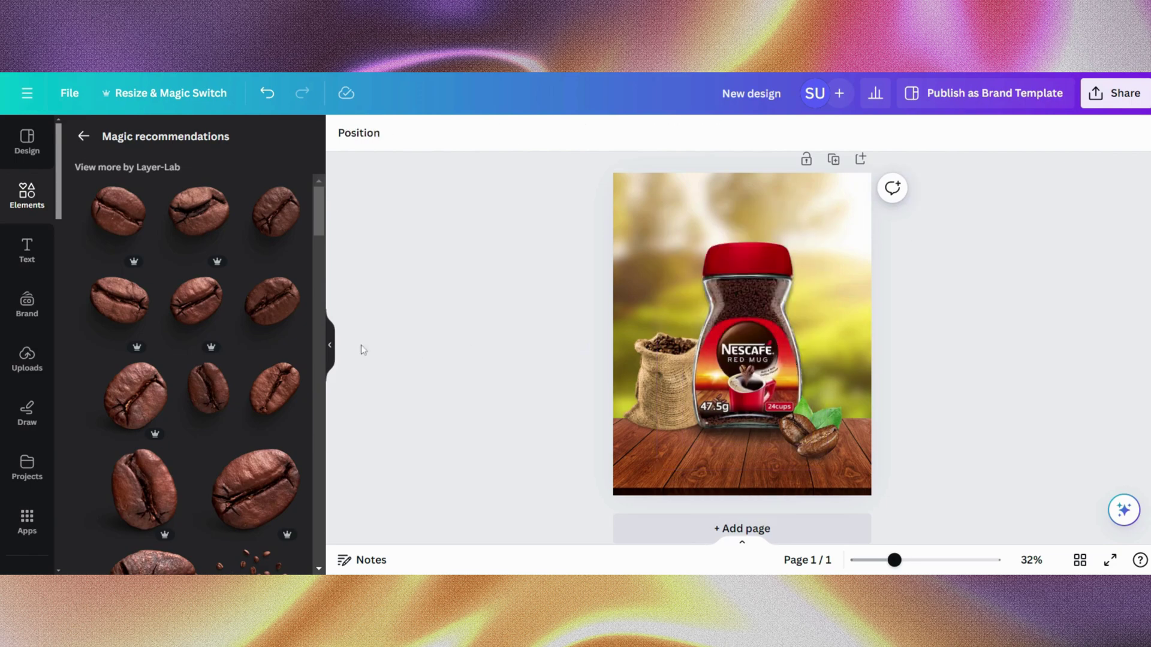
- Add the upright single dark coffee bean, shrink it and place it above the sack, beside the jar
click(619, 402)
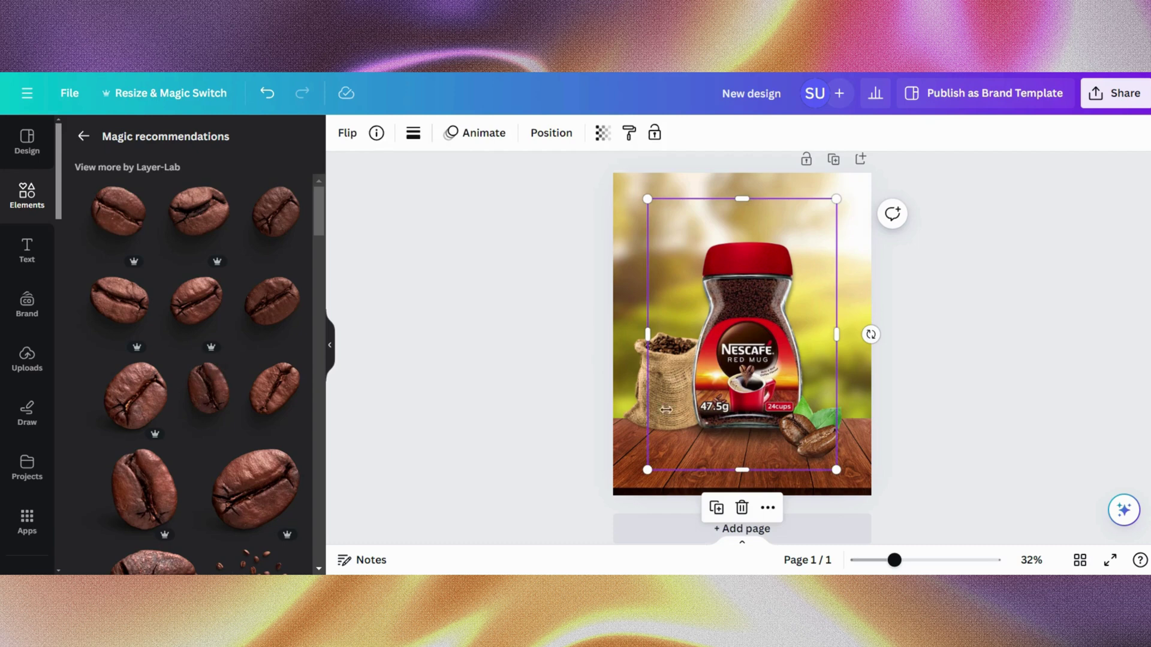
key(ctrl+y)
drag(836, 470, 714, 295)
drag(678, 246, 657, 292)
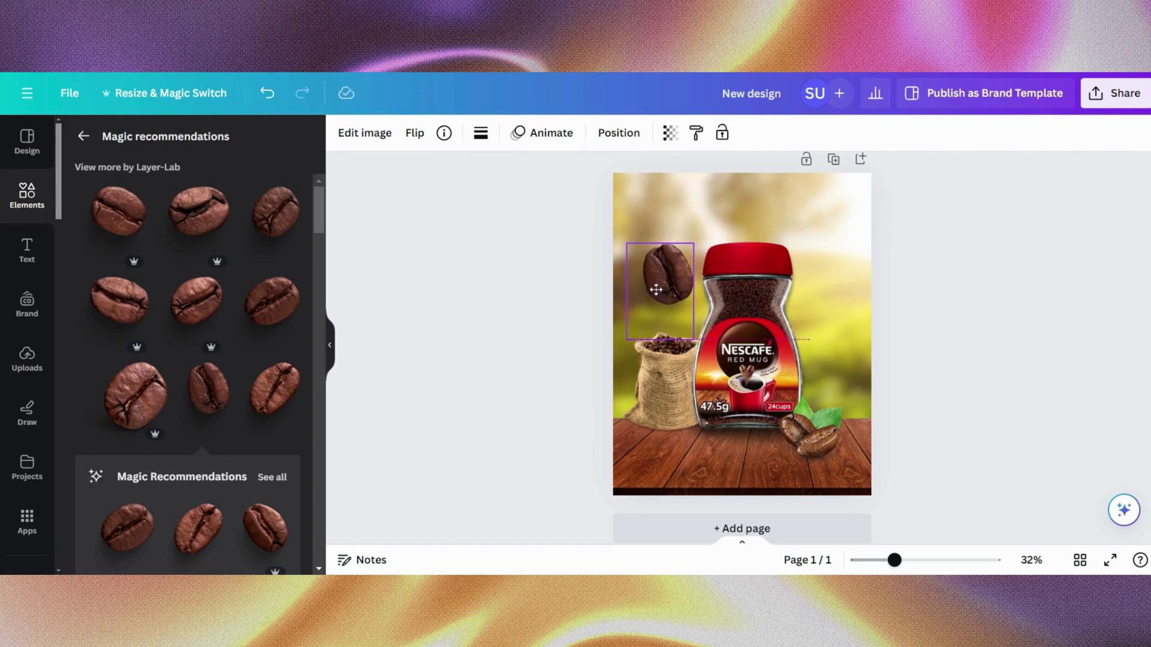
drag(626, 244, 640, 262)
click(558, 296)
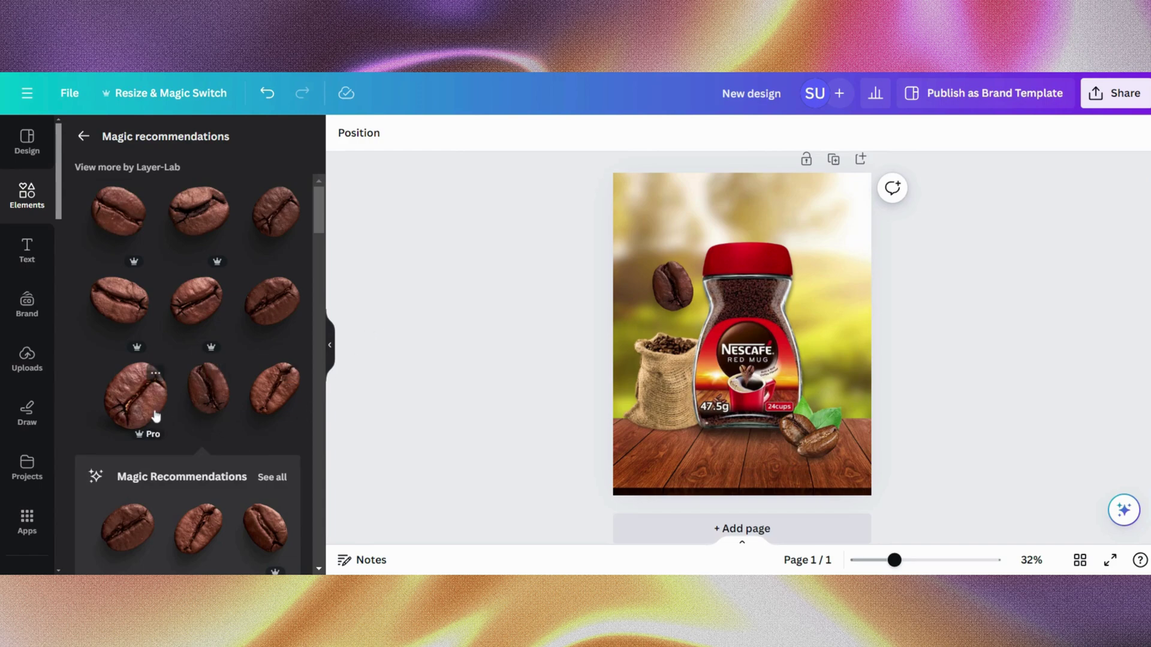
- Add the diagonally tilted dark coffee bean, shrink it and place it overlapping the jar's right edge
click(278, 302)
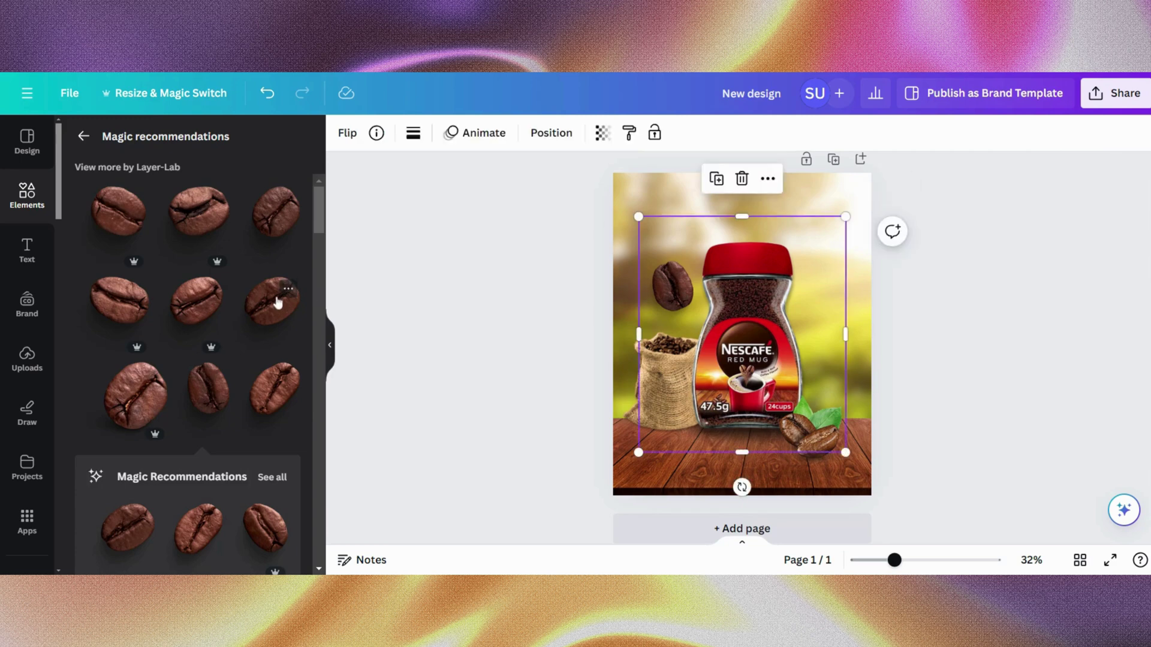
drag(842, 215, 756, 366)
drag(700, 409, 811, 346)
click(869, 228)
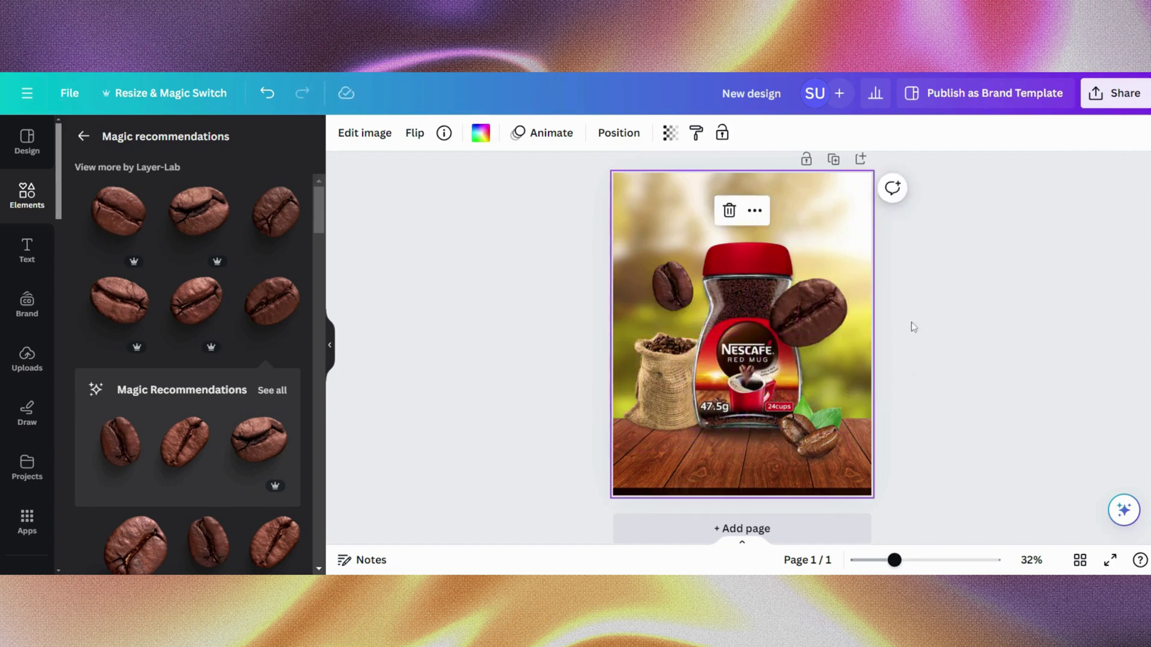
- Enlarge the Nescafé jar slightly towards the poster's upper left
click(743, 284)
drag(680, 233, 667, 223)
click(911, 352)
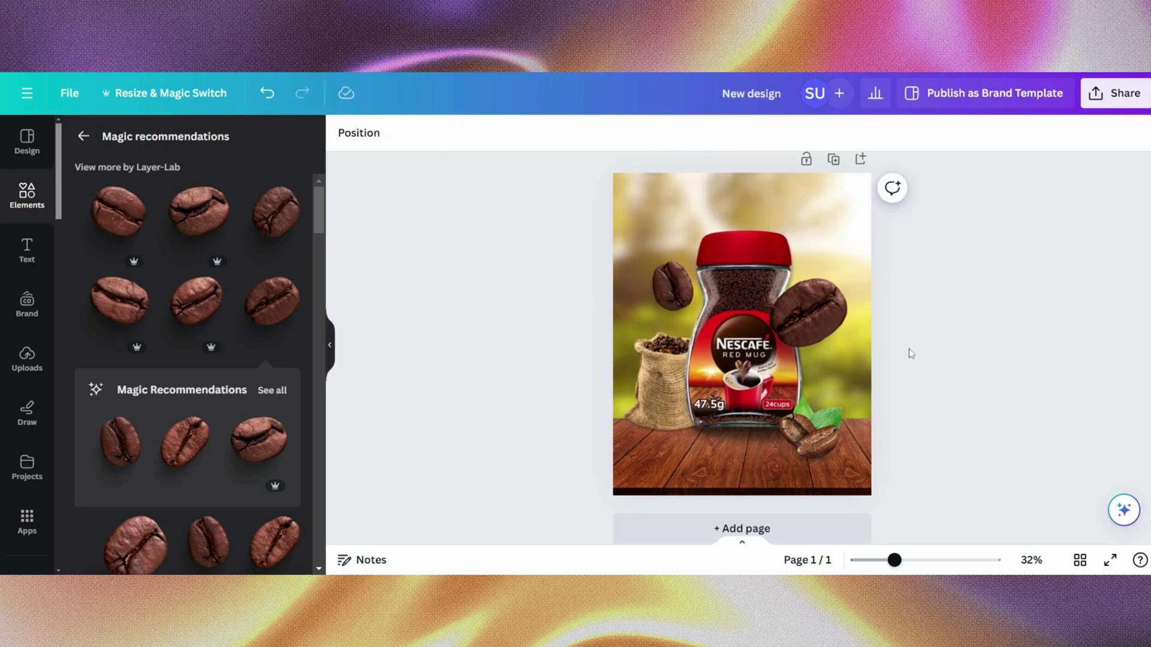
- Rotate the small coffee bean above the sack to -9°
click(681, 291)
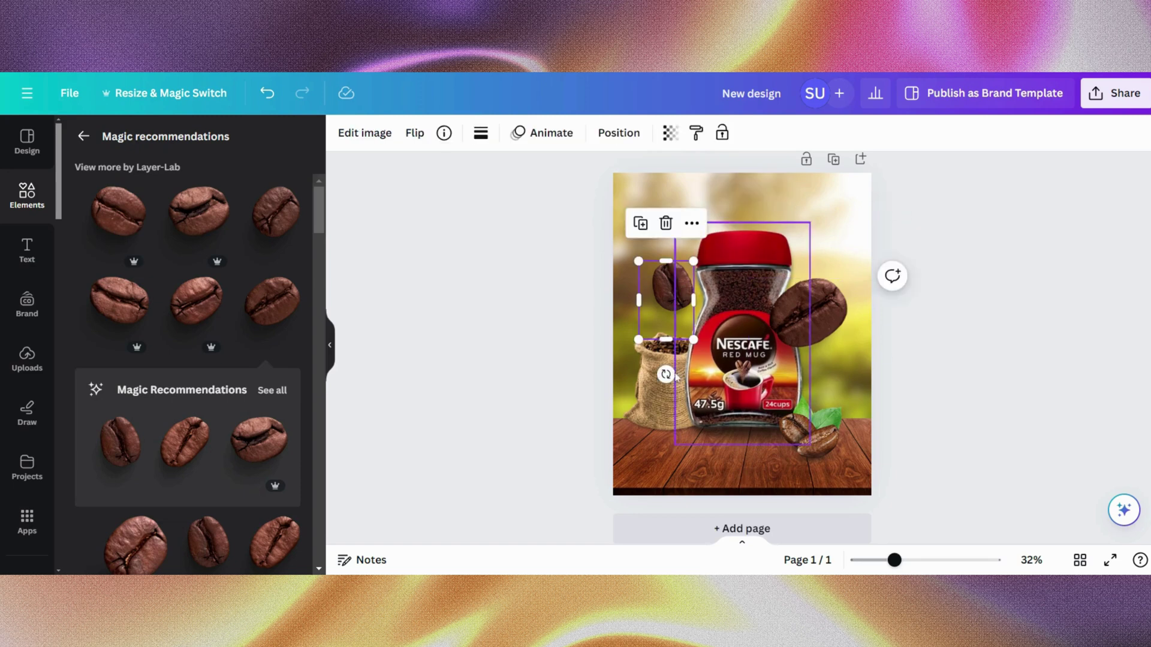
drag(666, 374, 677, 373)
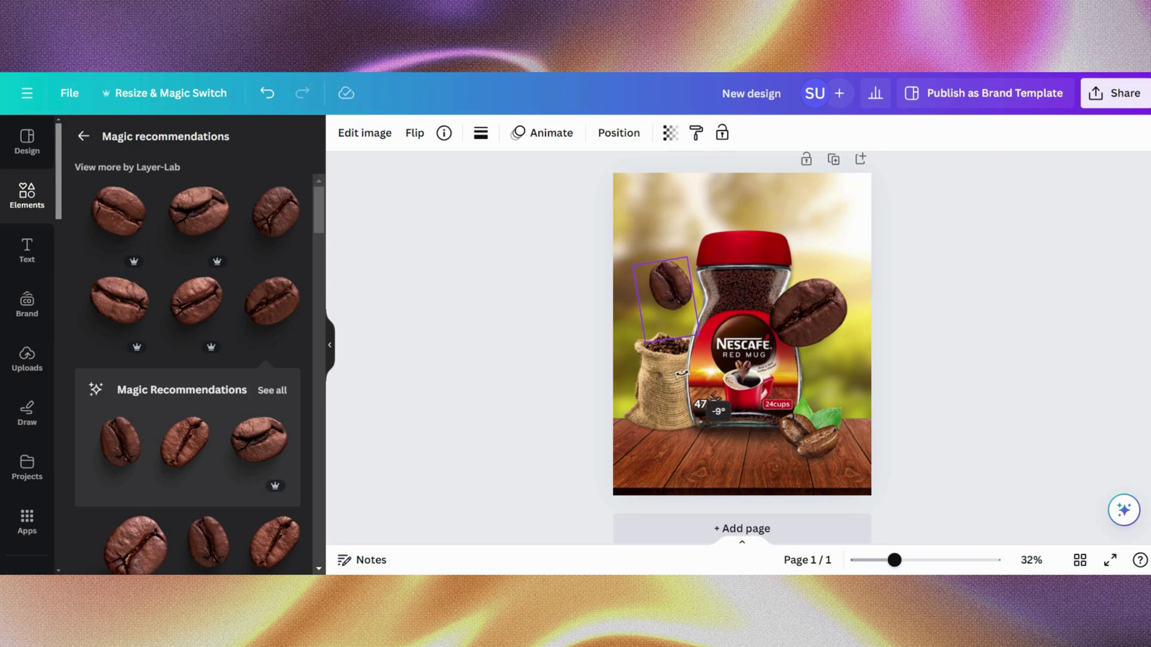
click(607, 363)
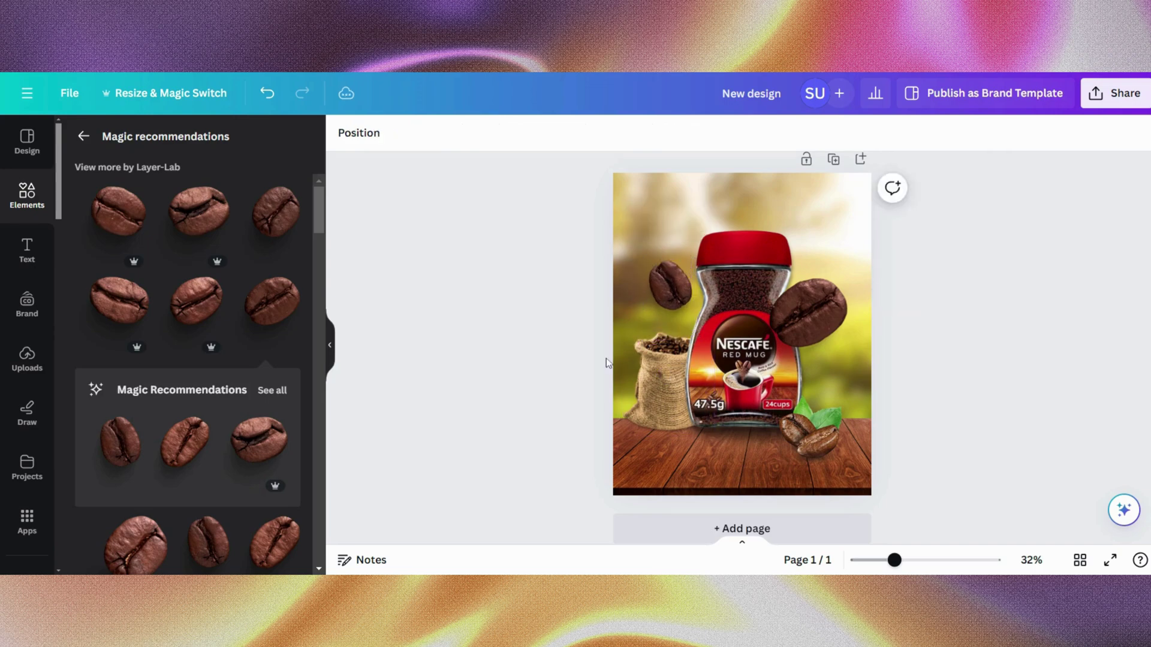
- Apply a whole-image Blur with intensity 53 to the small coffee bean above the sack
click(330, 345)
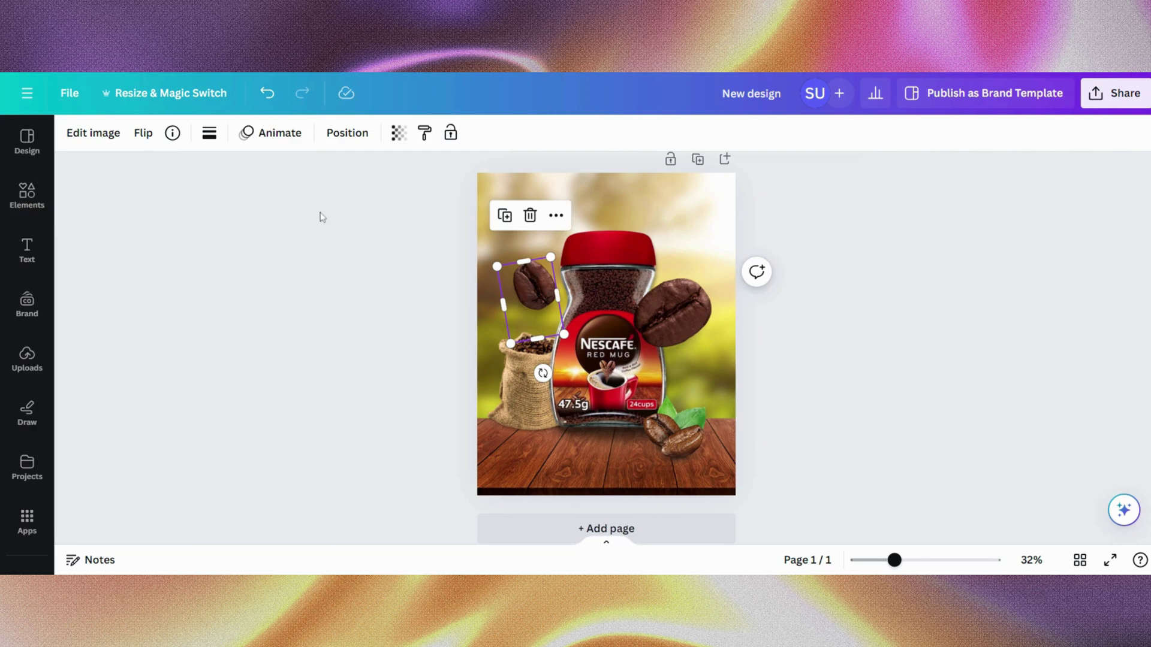
click(114, 135)
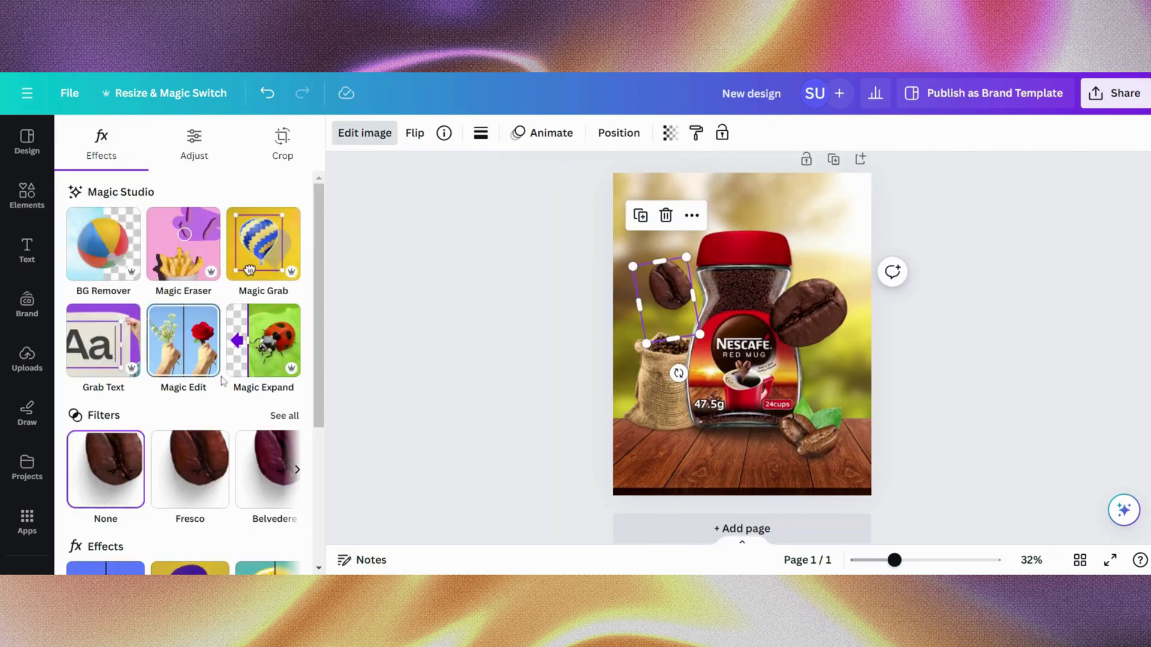
scroll(222, 380, down, 4)
click(294, 379)
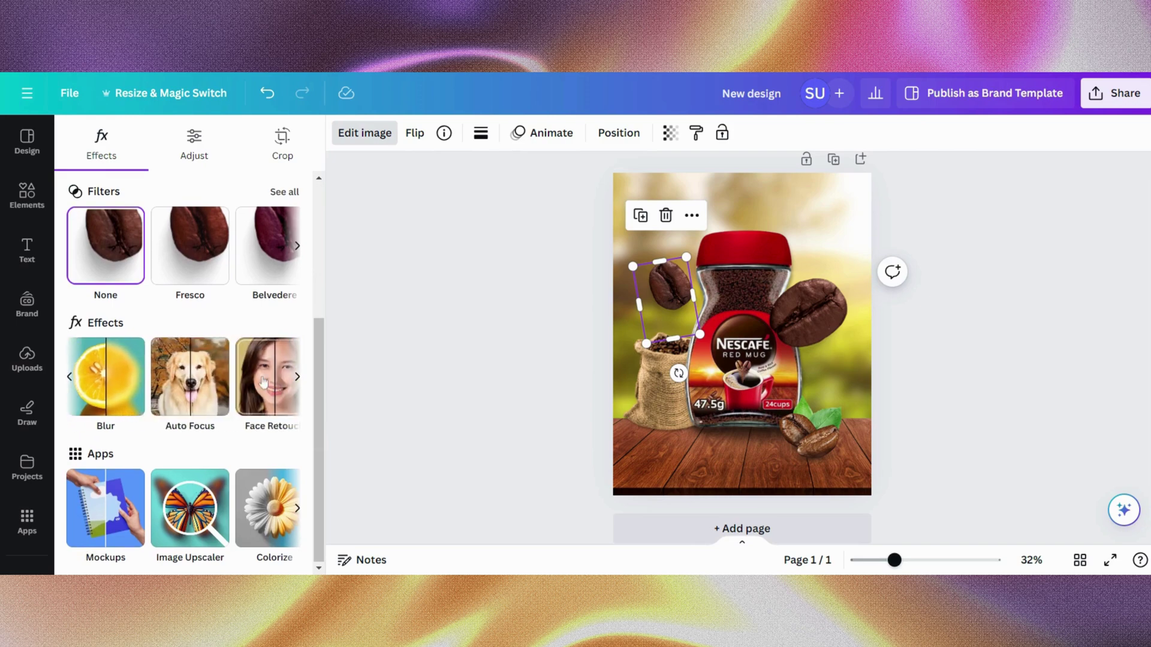
click(128, 384)
drag(69, 247, 176, 260)
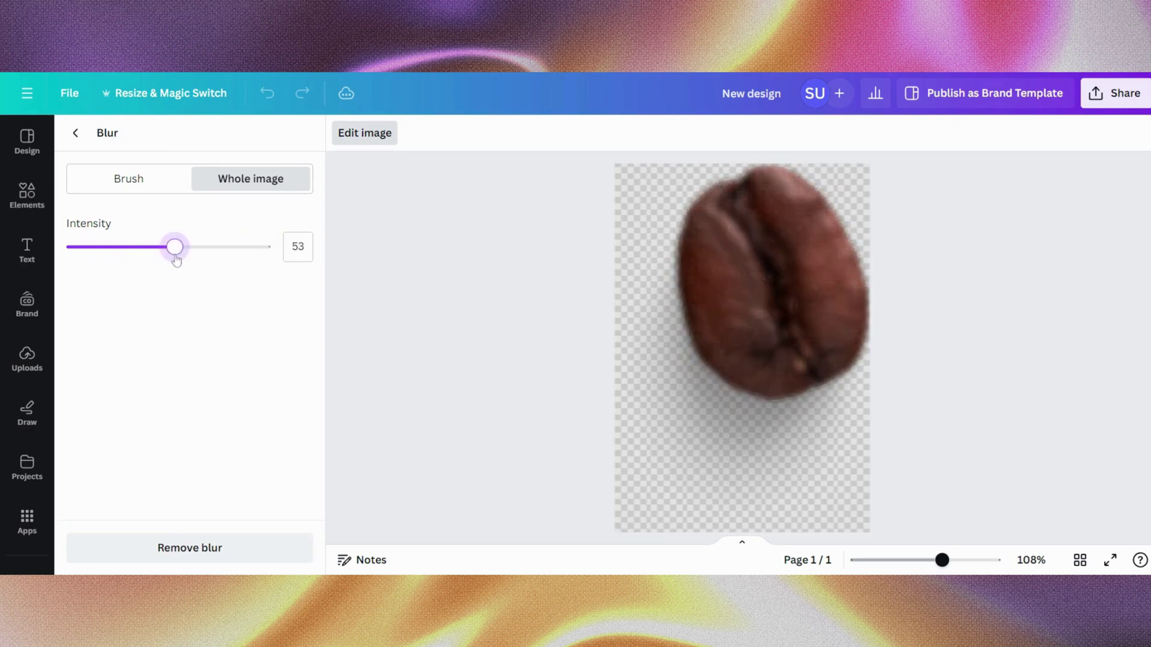
click(76, 133)
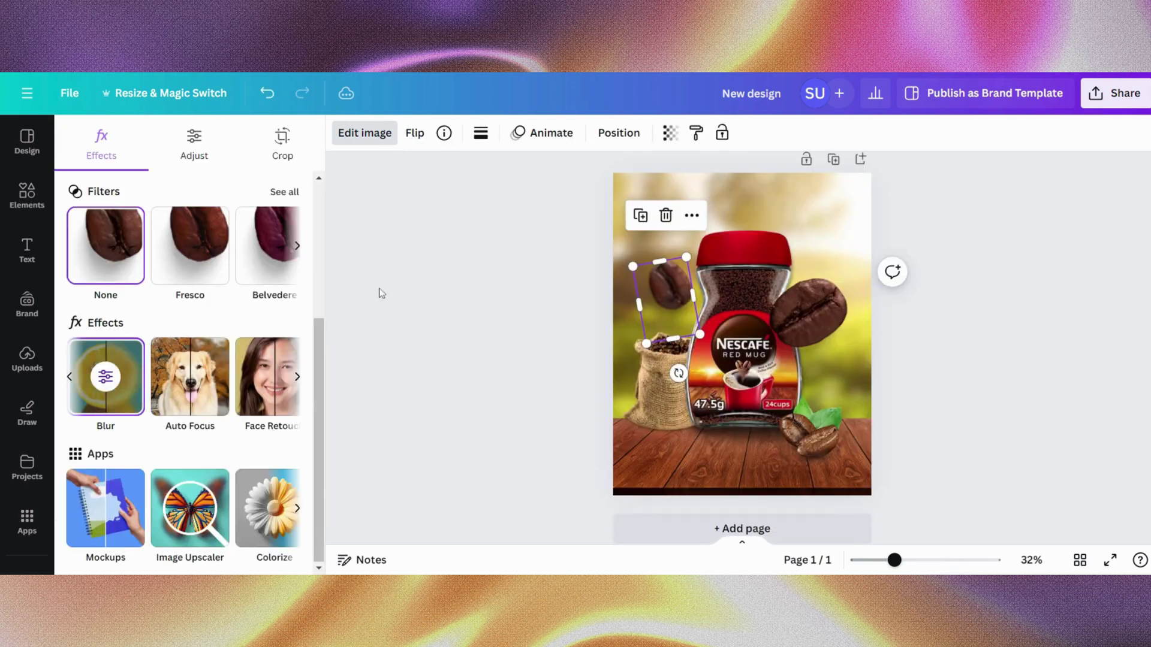
click(449, 256)
- Shrink the small blurred coffee bean above the sack slightly
click(665, 322)
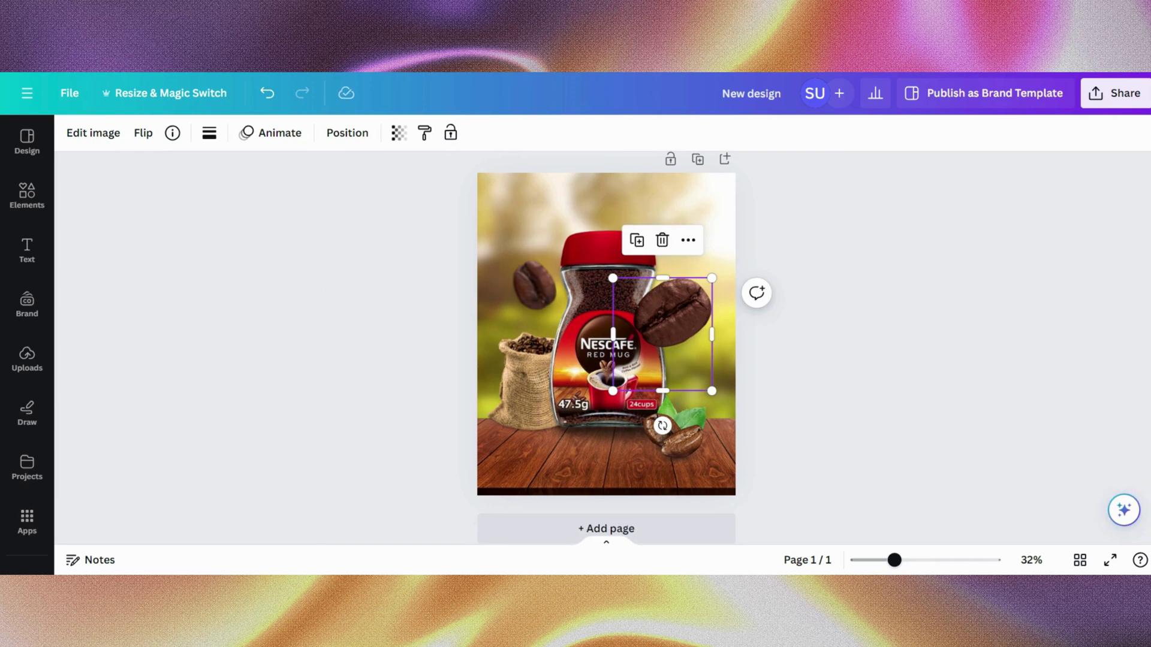
click(536, 292)
drag(494, 265, 504, 276)
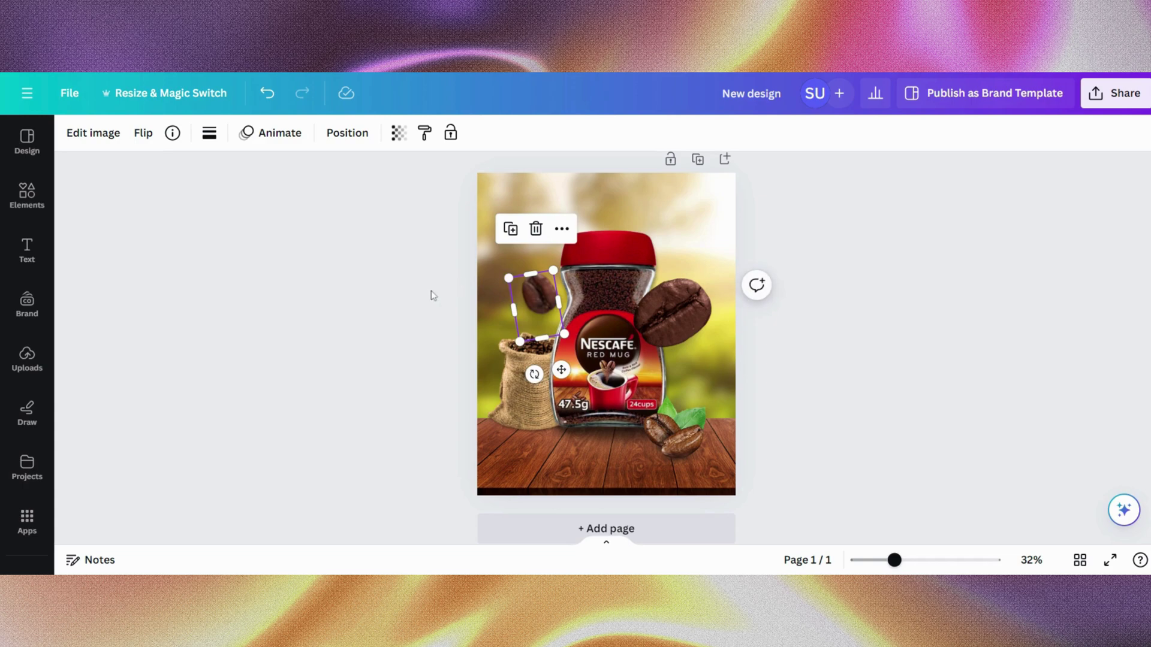
click(429, 293)
- Apply a whole-image Blur with intensity 53 to the large coffee bean at the jar's right edge
key(Tab)
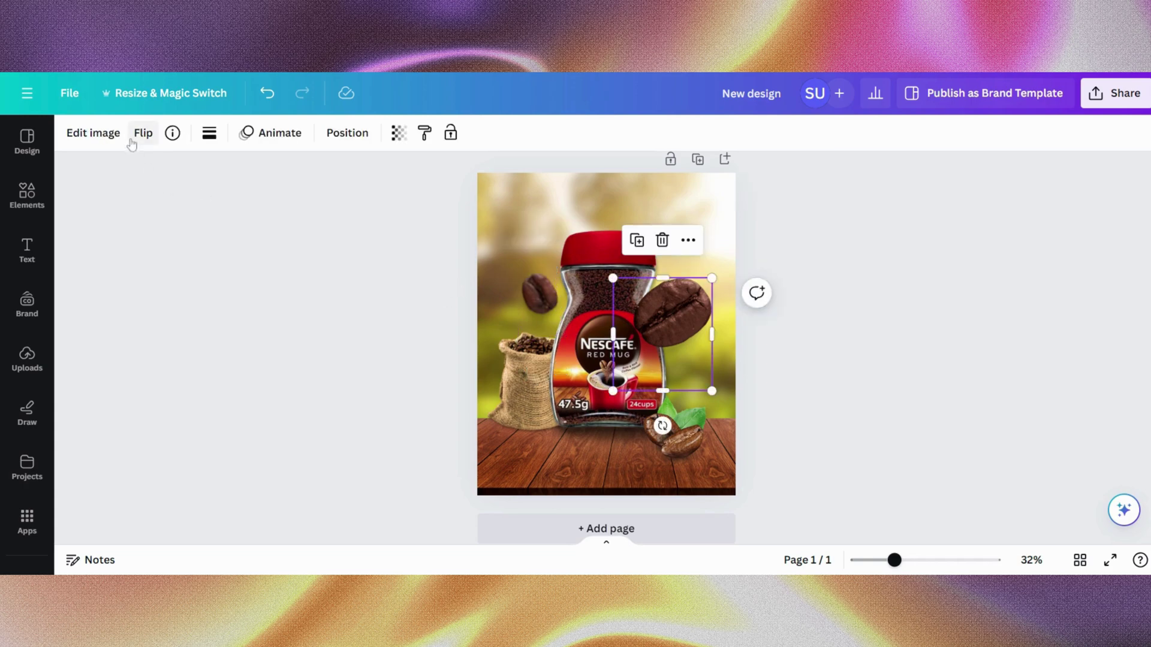
click(117, 133)
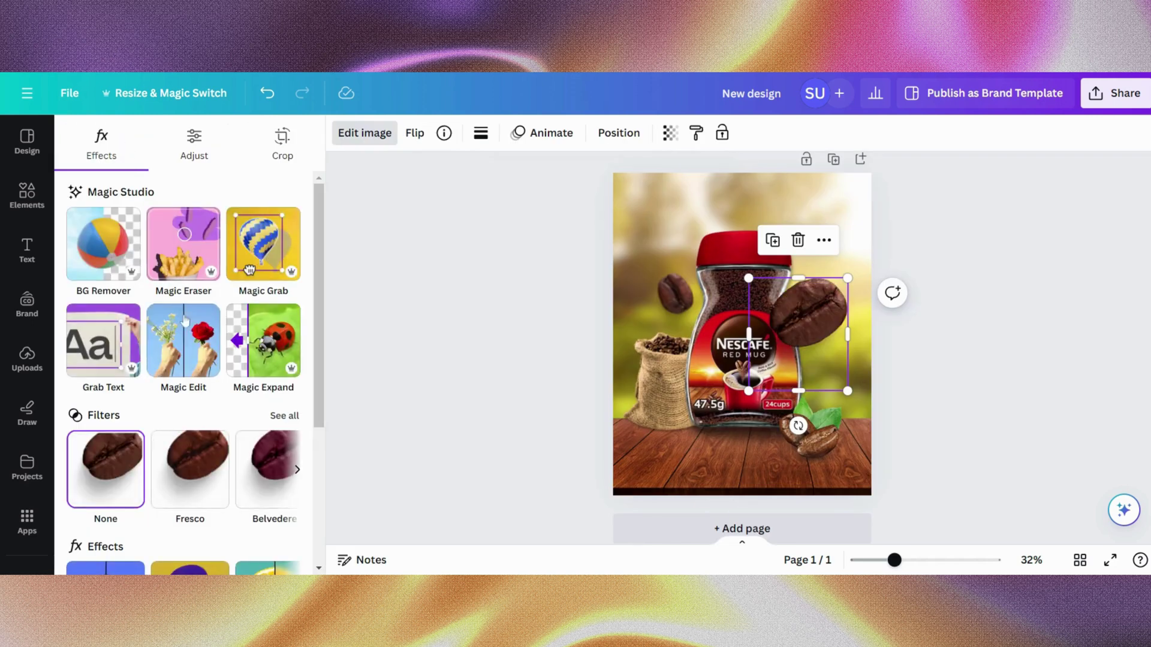
scroll(195, 395, down, 4)
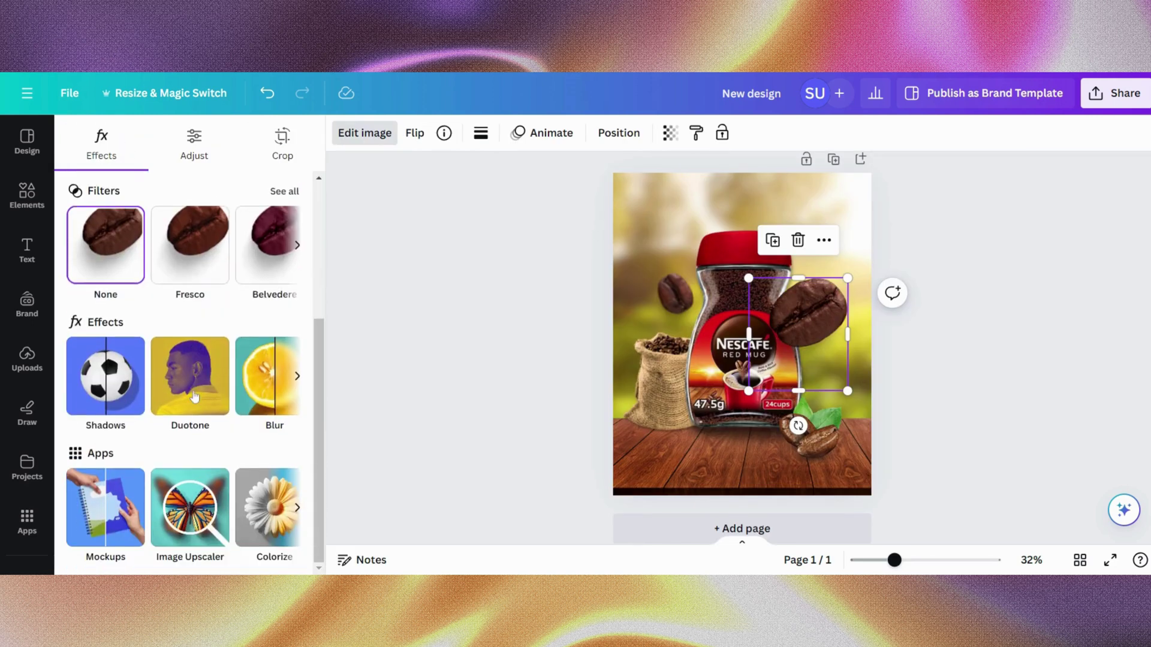
click(266, 375)
drag(67, 251, 178, 265)
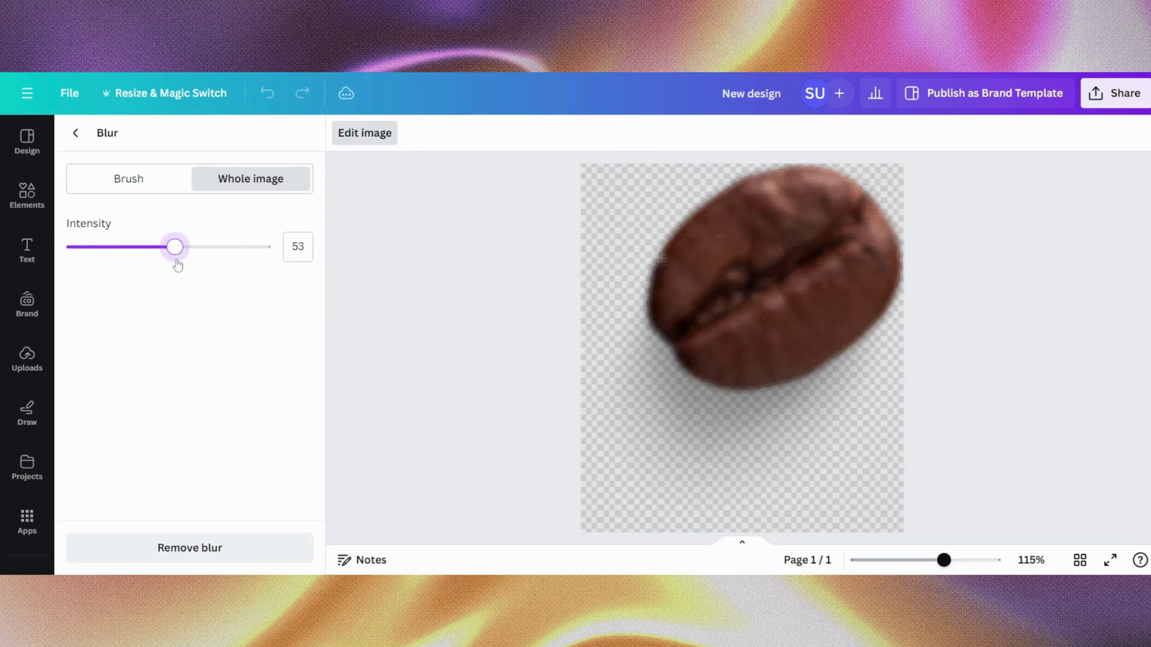
click(76, 133)
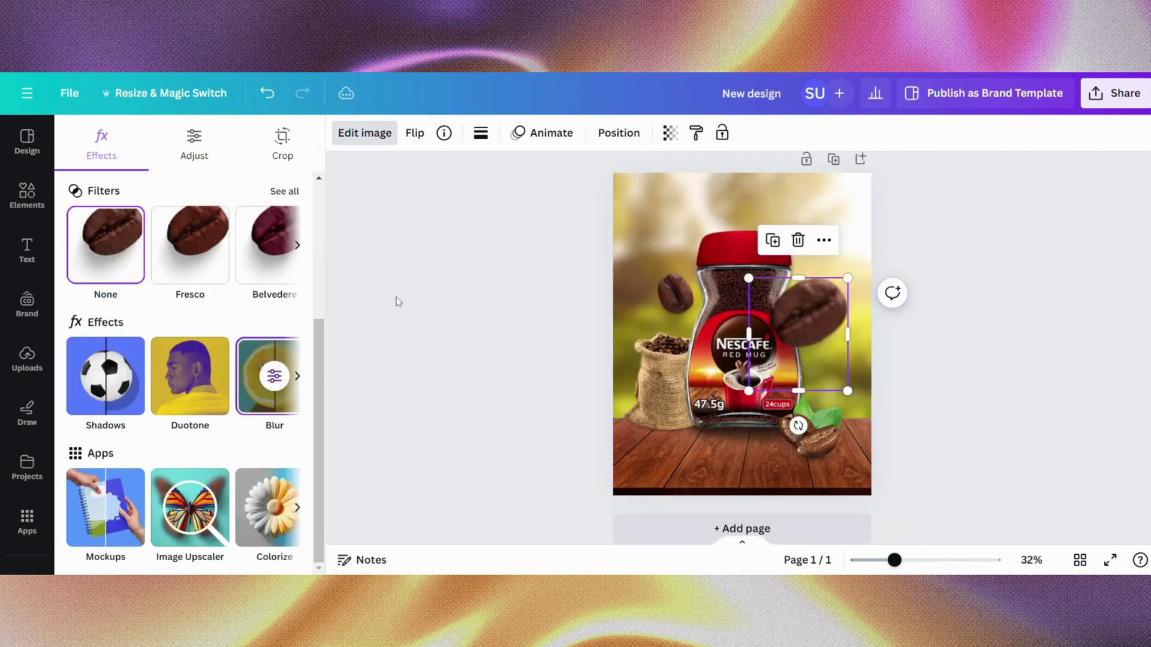
click(468, 274)
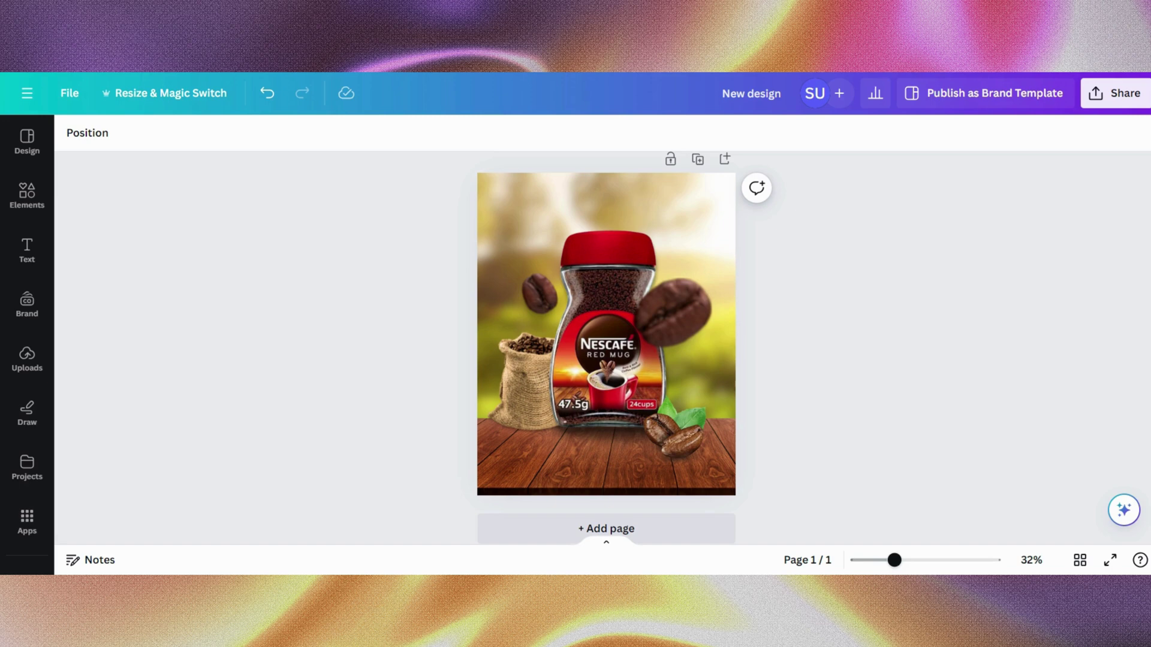
- Rotate the large blurred coffee bean slightly counterclockwise and nudge it down and to the right
click(689, 333)
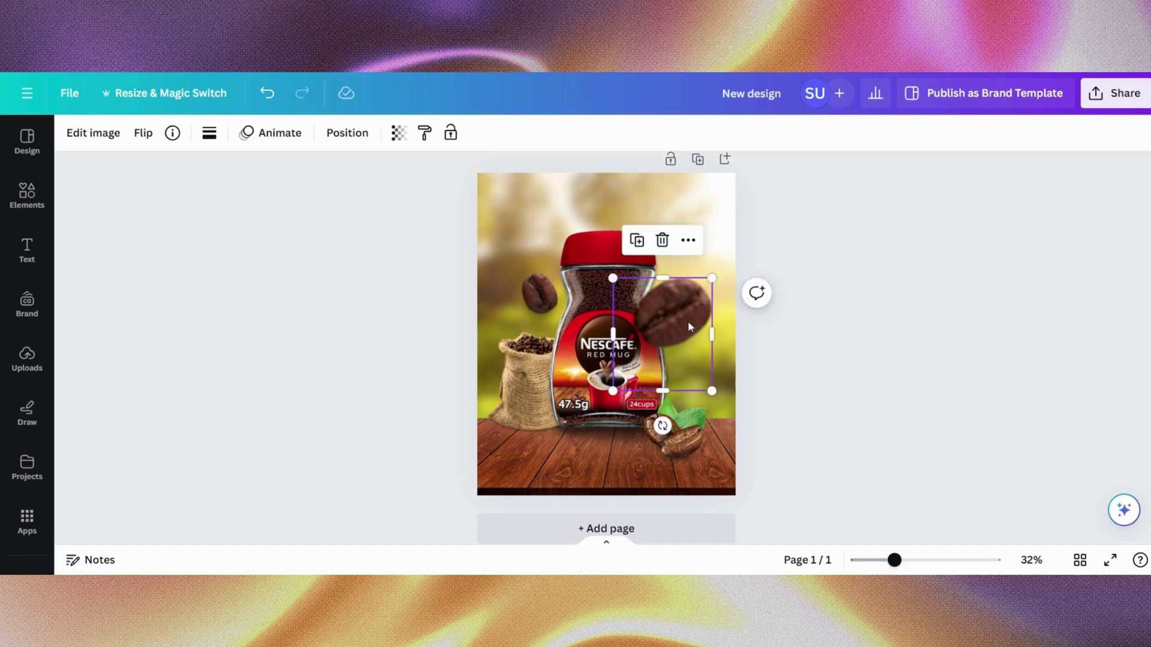
drag(664, 427, 692, 428)
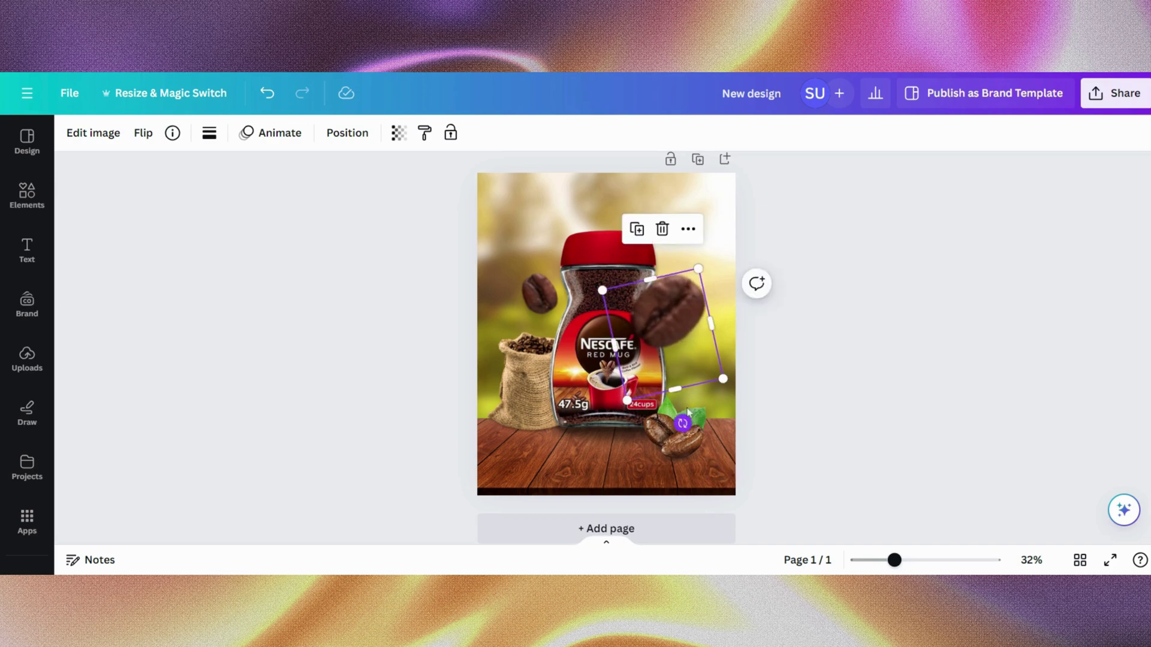
drag(667, 346, 671, 352)
click(825, 325)
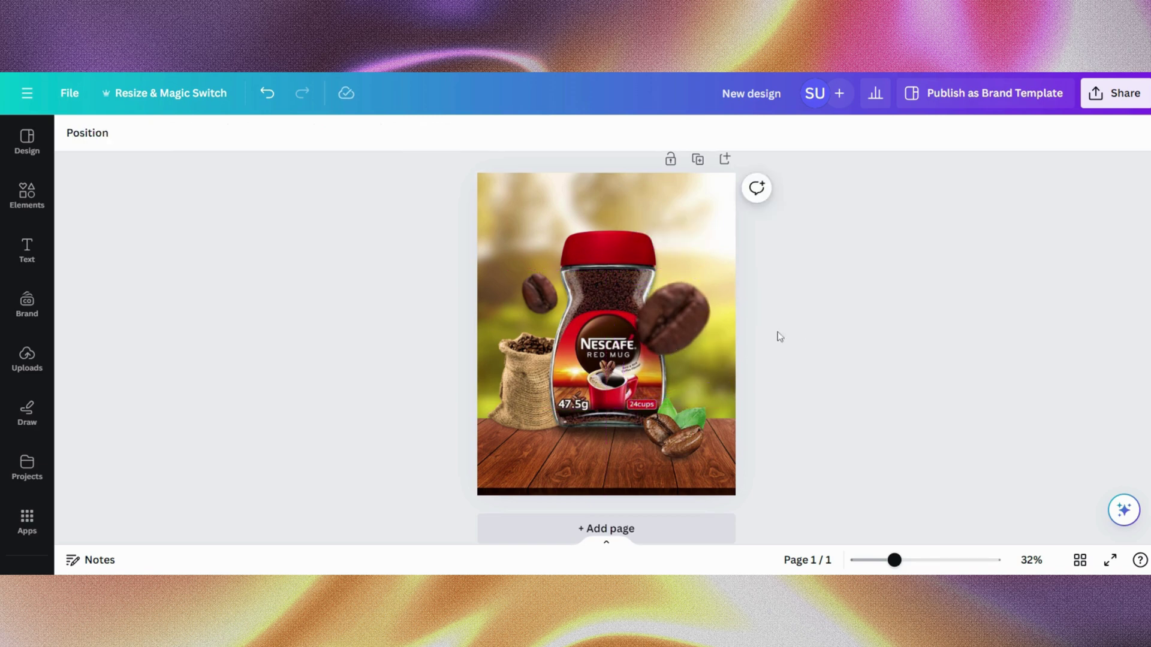
- Find the Brandfetch app among the available apps and open it
scroll(11, 367, down, 5)
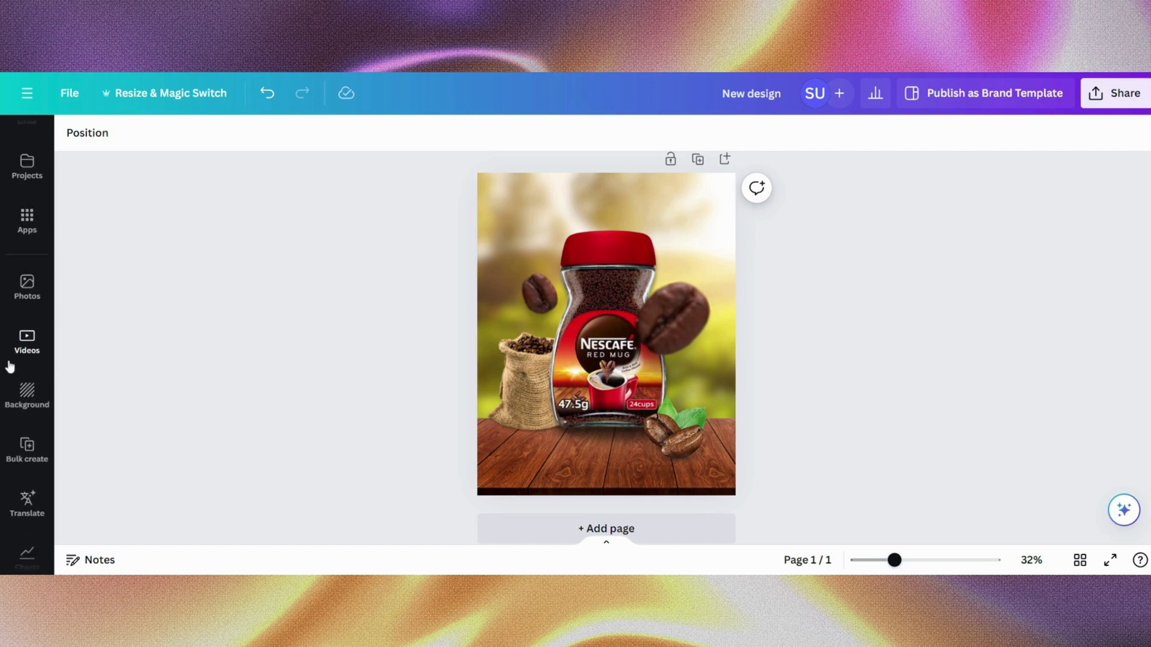
scroll(10, 366, down, 3)
scroll(10, 366, up, 4)
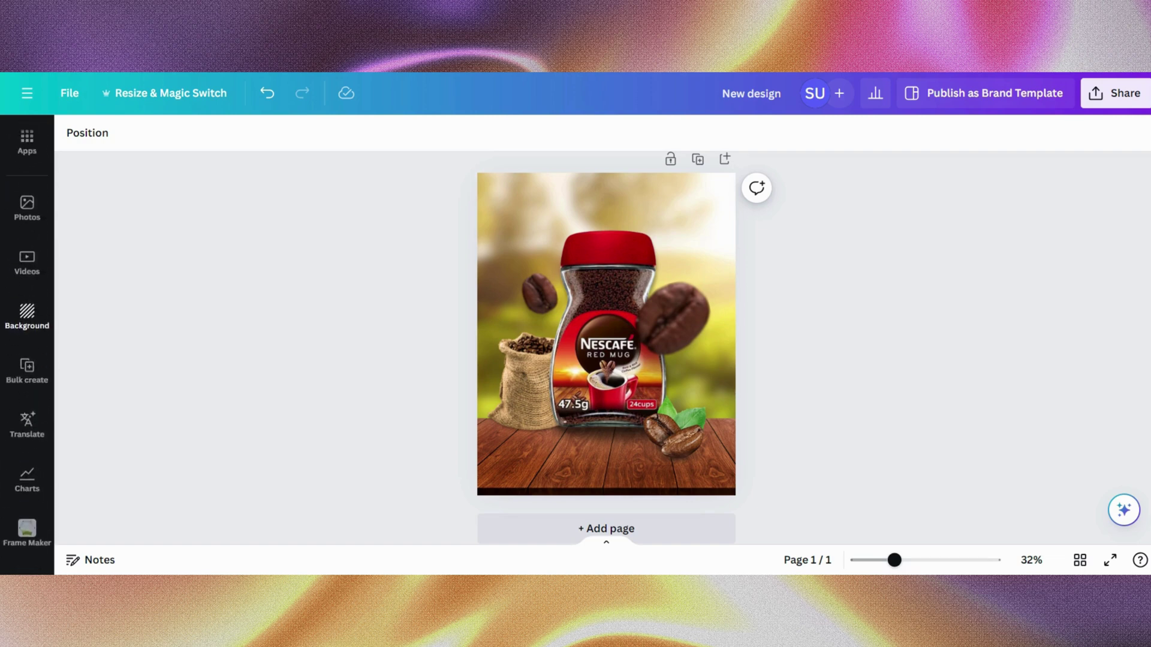
click(28, 251)
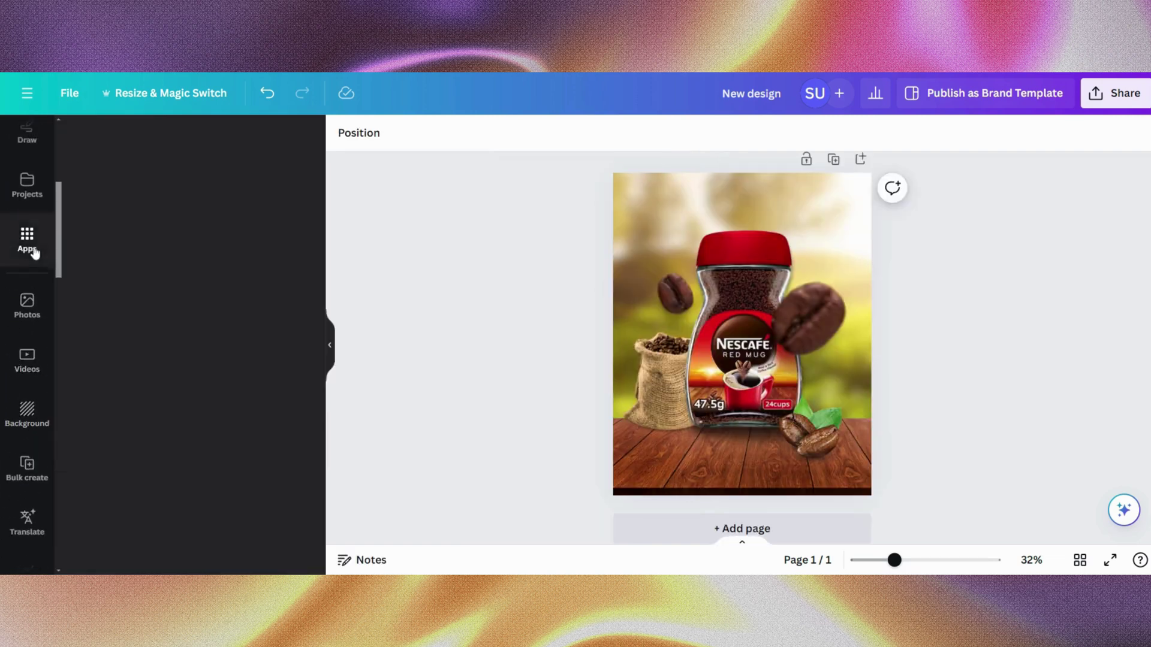
text(brandfe)
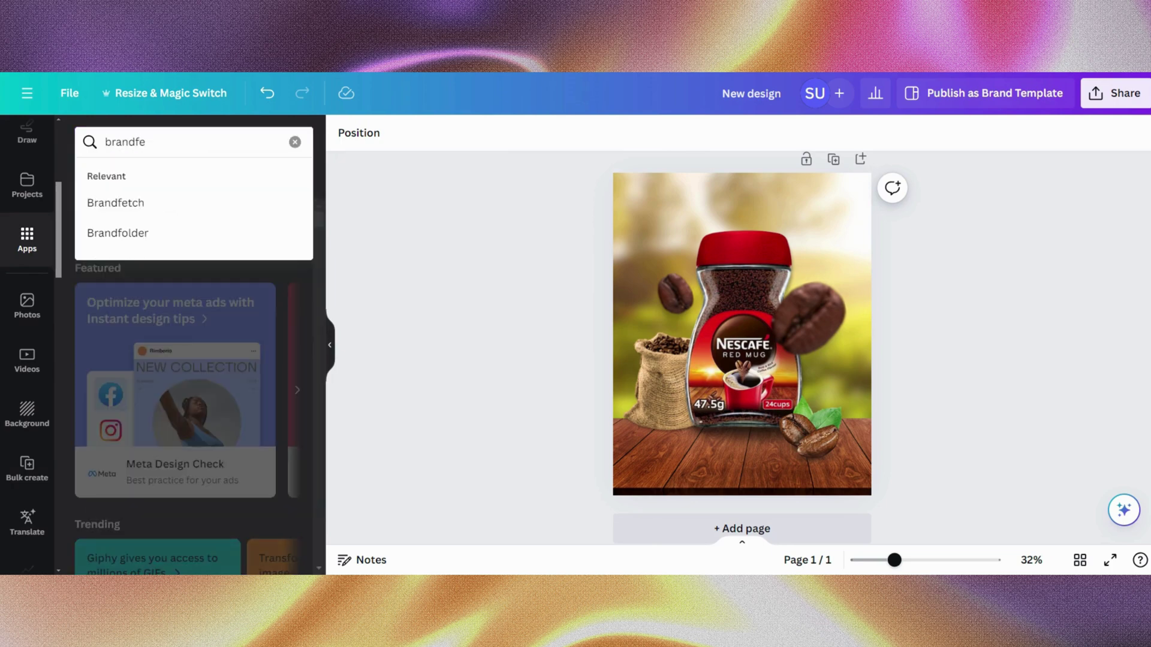
click(145, 205)
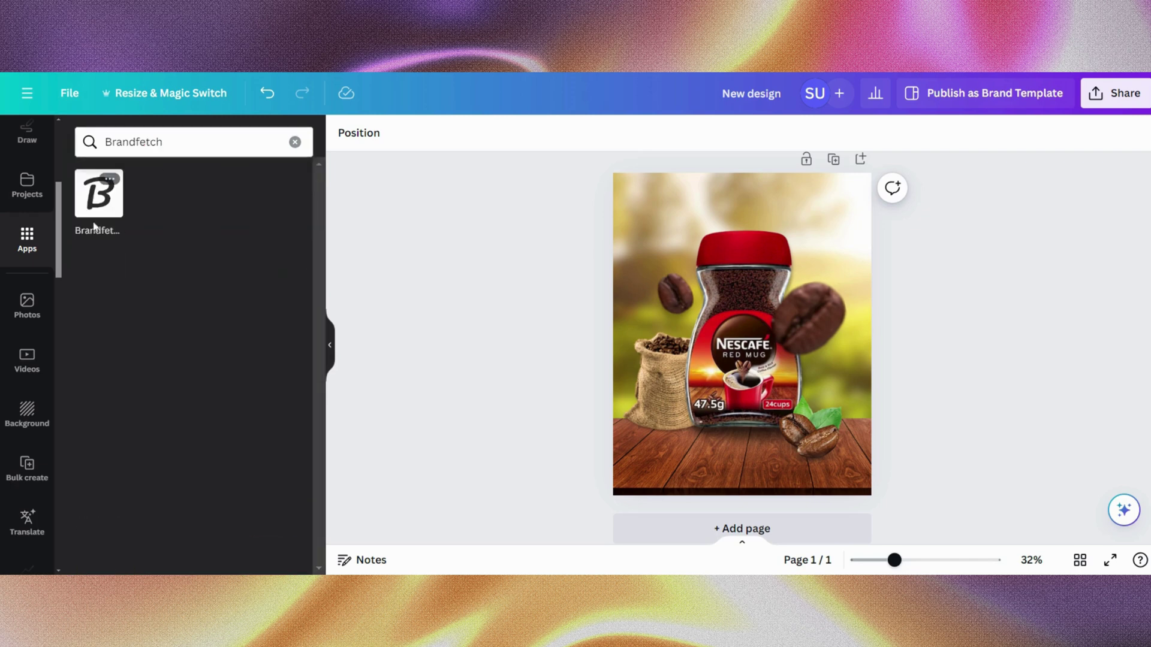
click(96, 220)
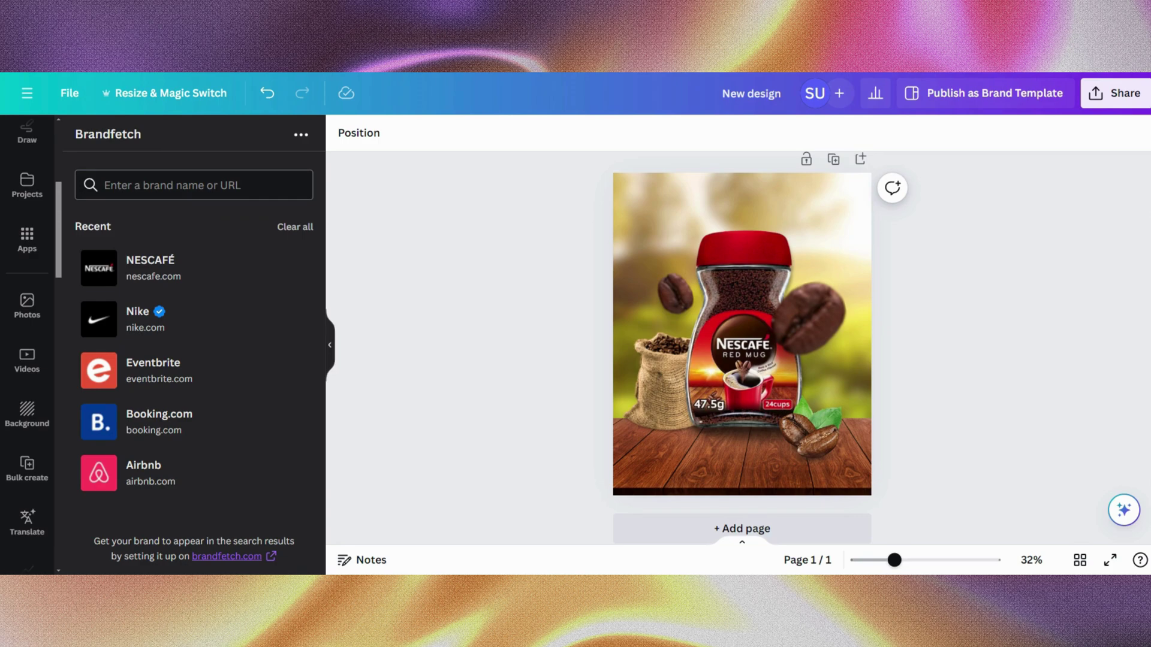
- Look up nescafe.com in Brandfetch and add the white Nescafé logo, small, in the poster's upper-left corner
text(nescafe)
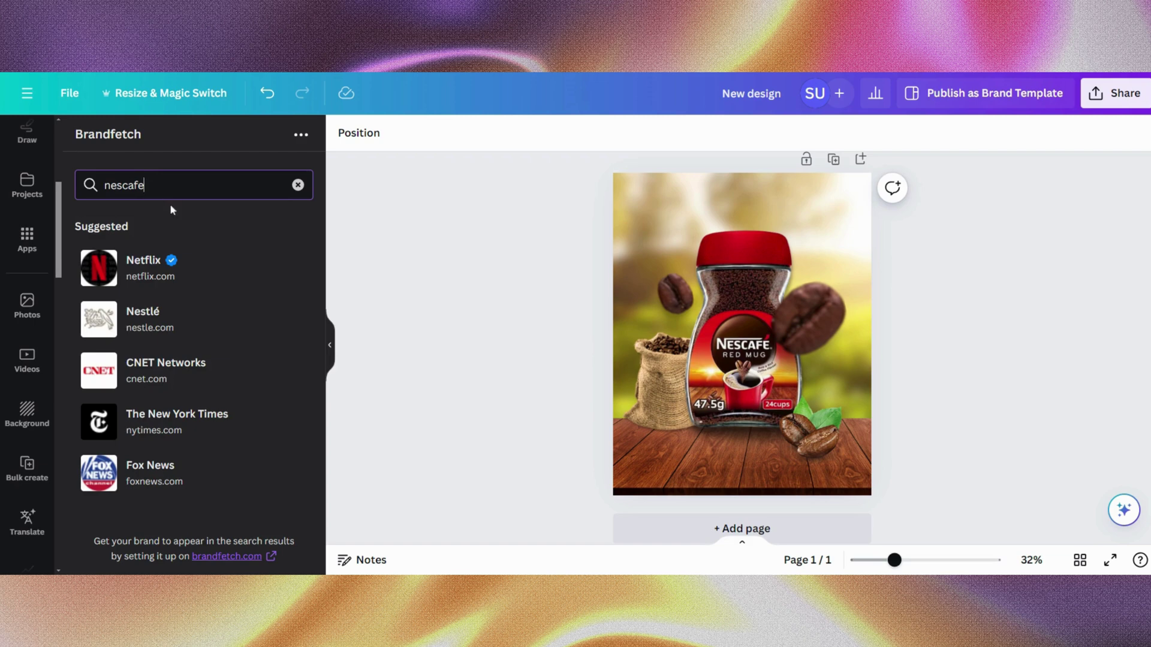
text(.com)
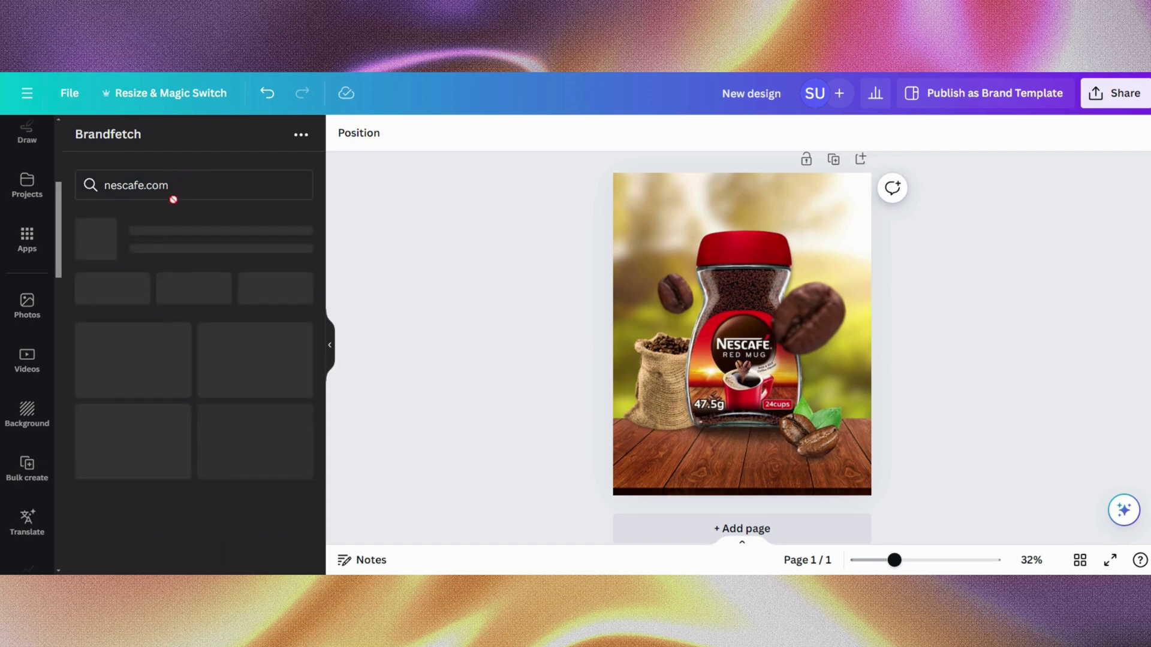
click(147, 448)
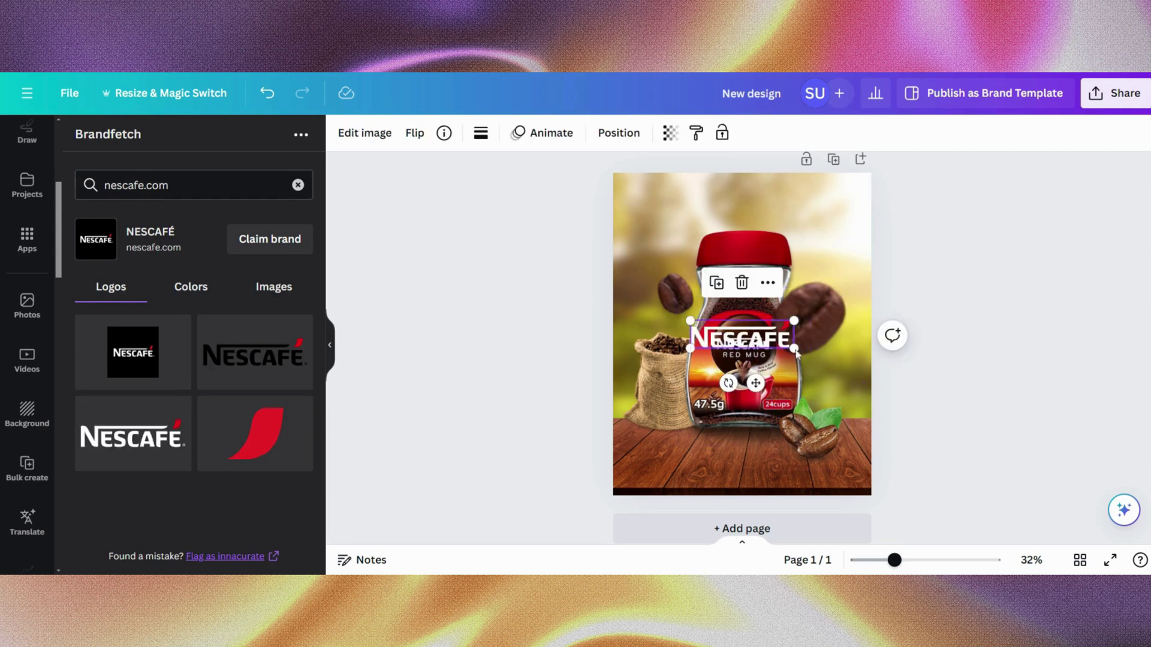
drag(794, 347, 661, 235)
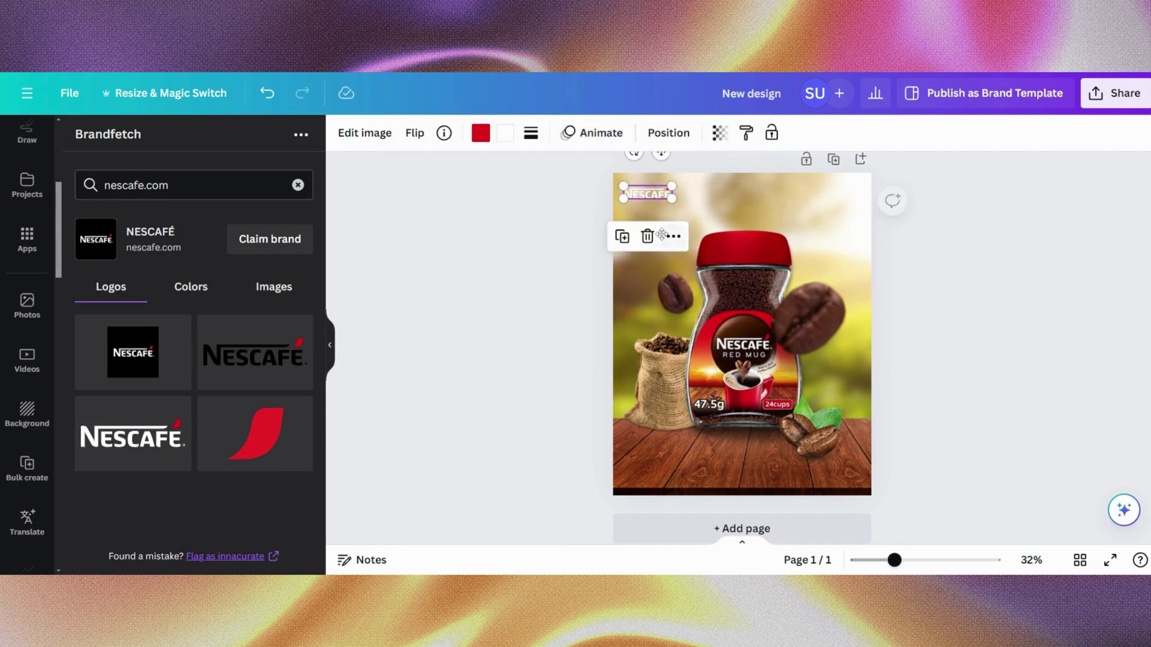
- Add the black Nescafé logo from Brandfetch and place it above the jar, toward the poster's upper right
click(574, 297)
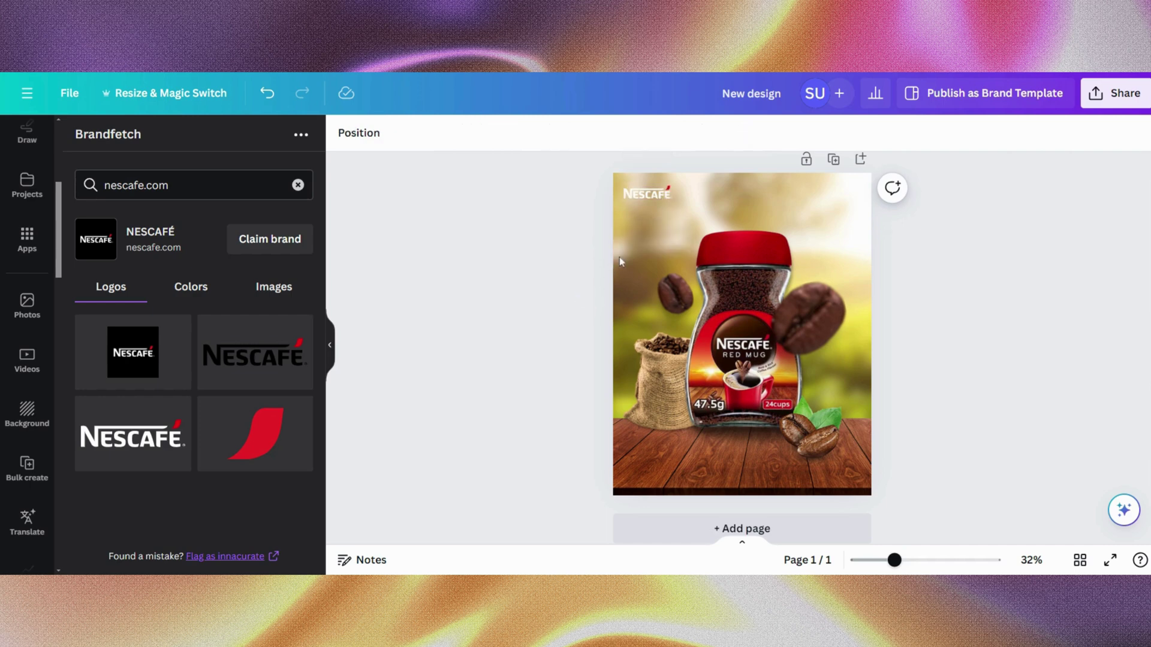
click(629, 449)
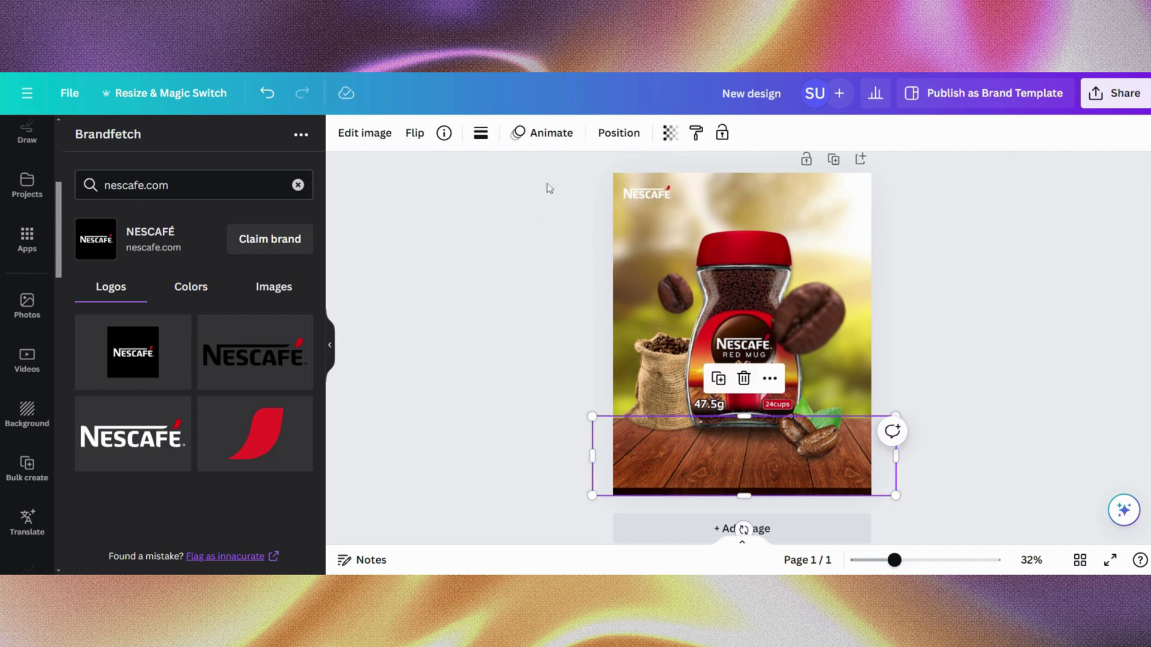
click(257, 367)
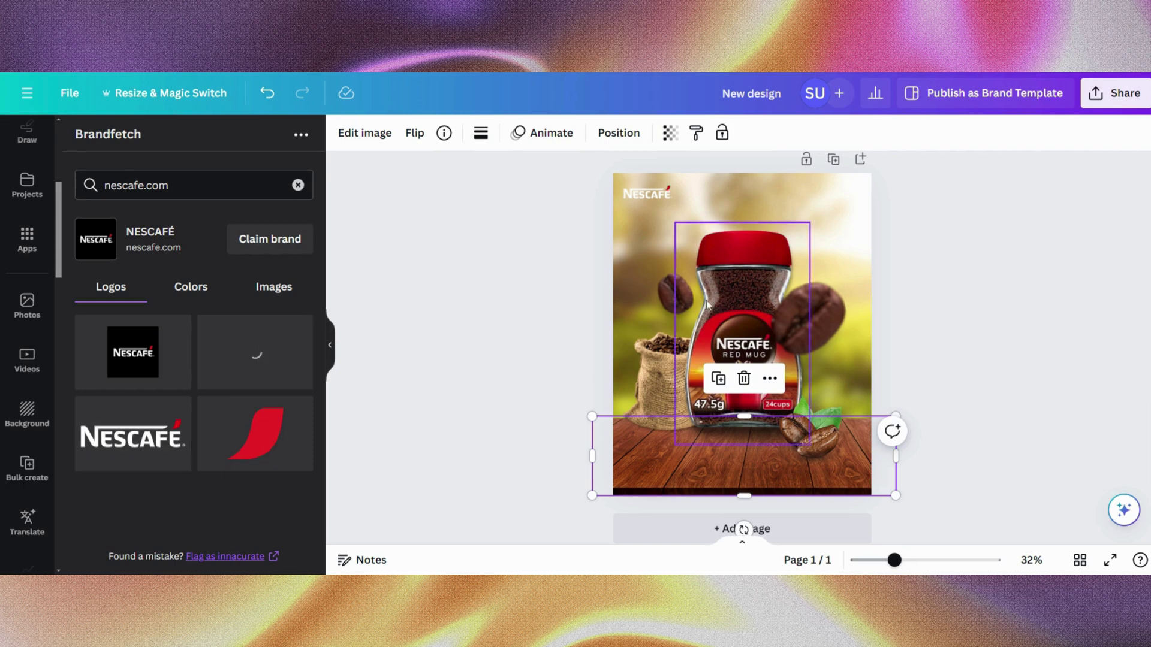
drag(727, 339, 767, 217)
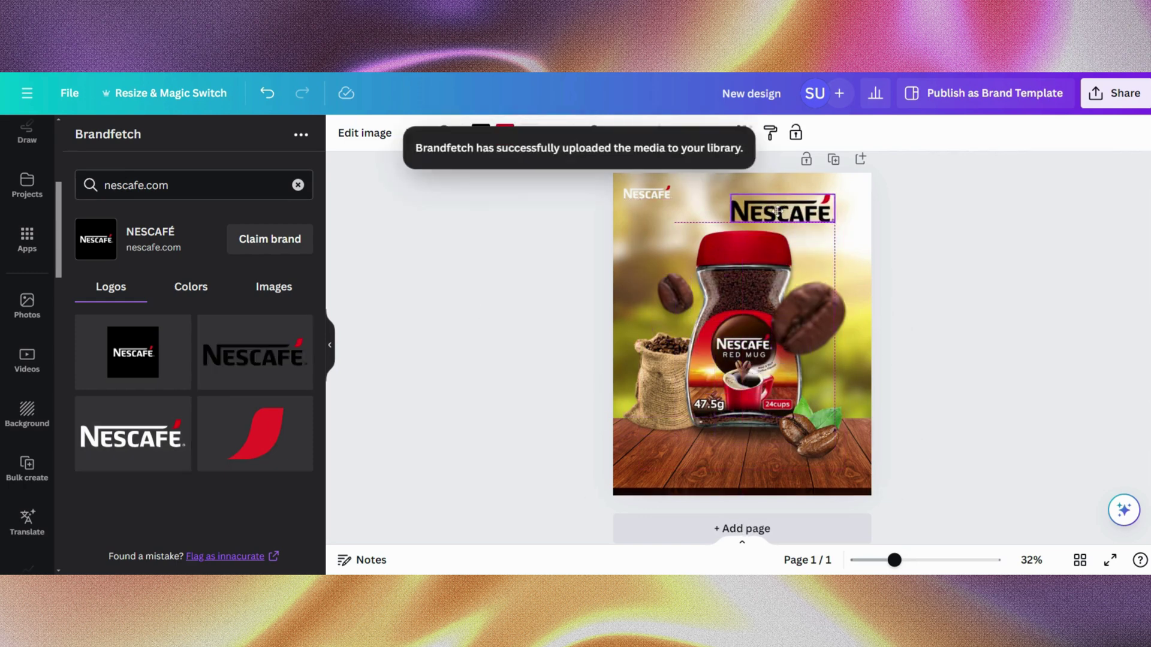
click(908, 283)
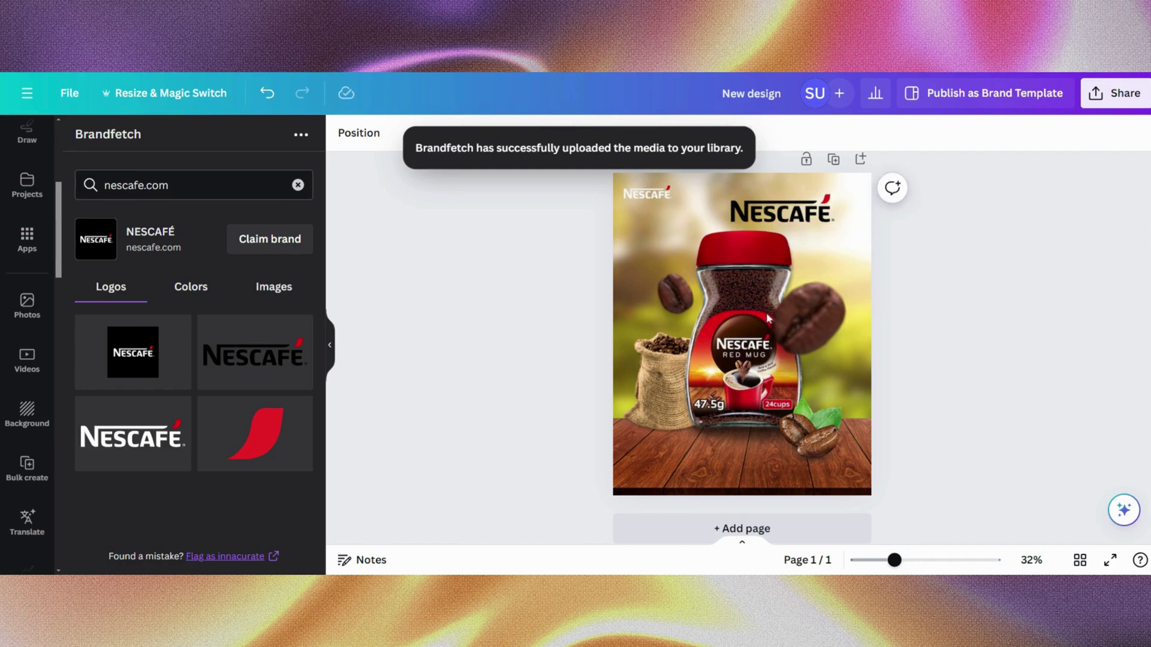
- Lock the wooden table image at the base of the poster
click(636, 460)
click(330, 350)
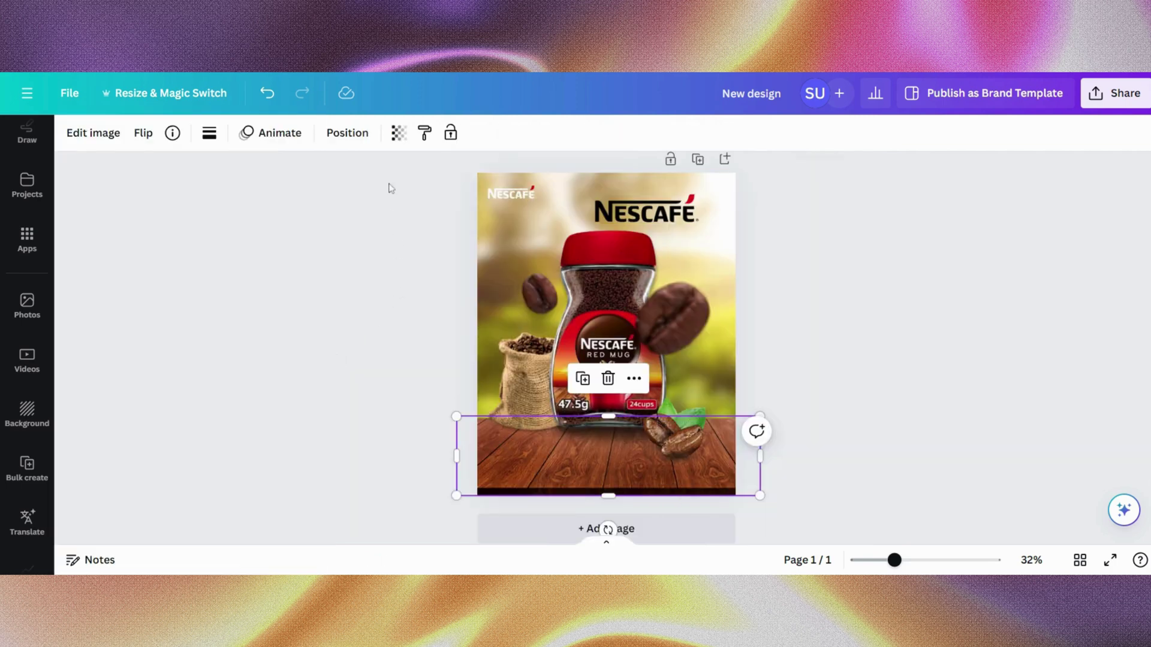
click(450, 133)
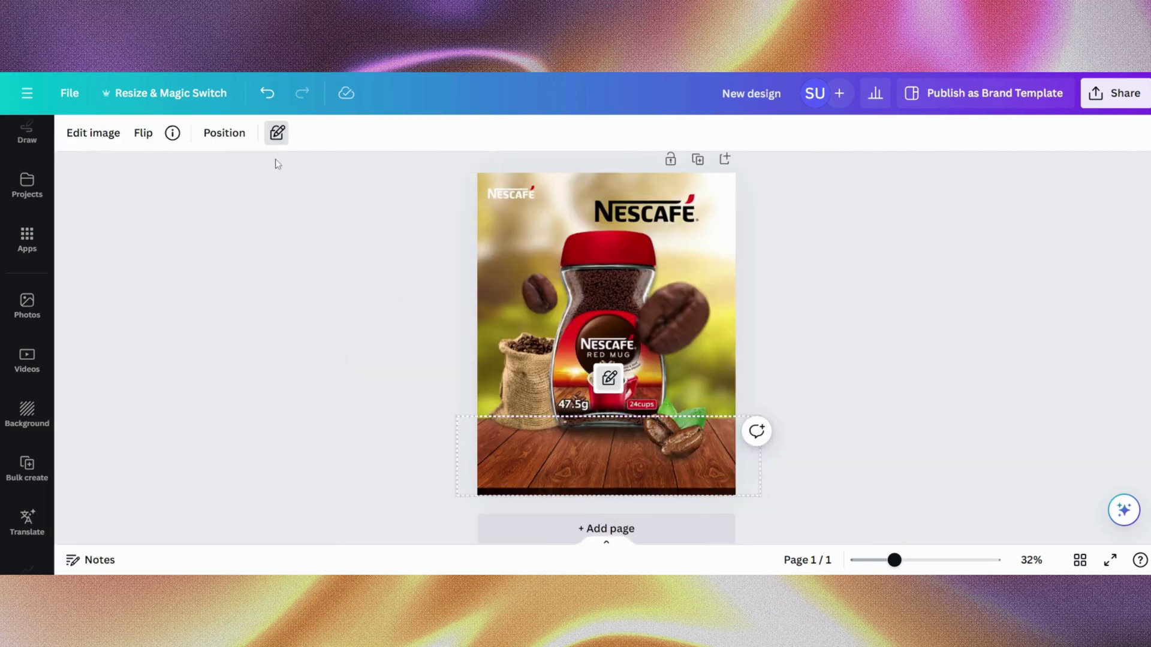
- Shift the jar, bean sack, floating beans and leafy beans together slightly down on the poster
click(354, 304)
drag(444, 244, 685, 450)
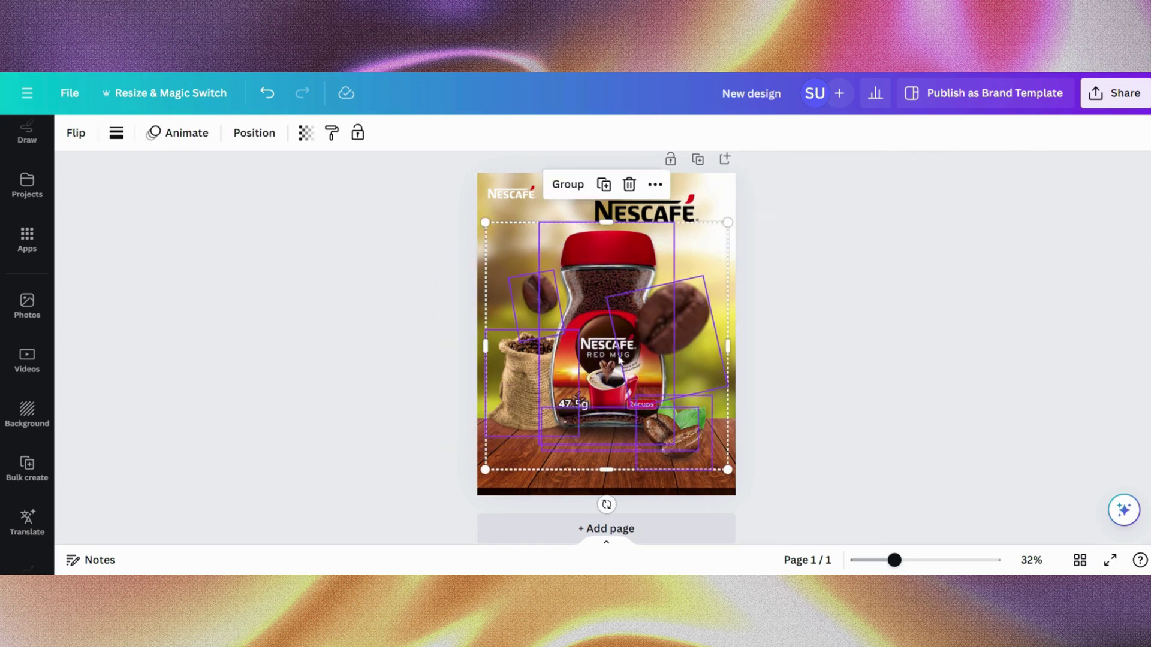
drag(619, 360, 616, 369)
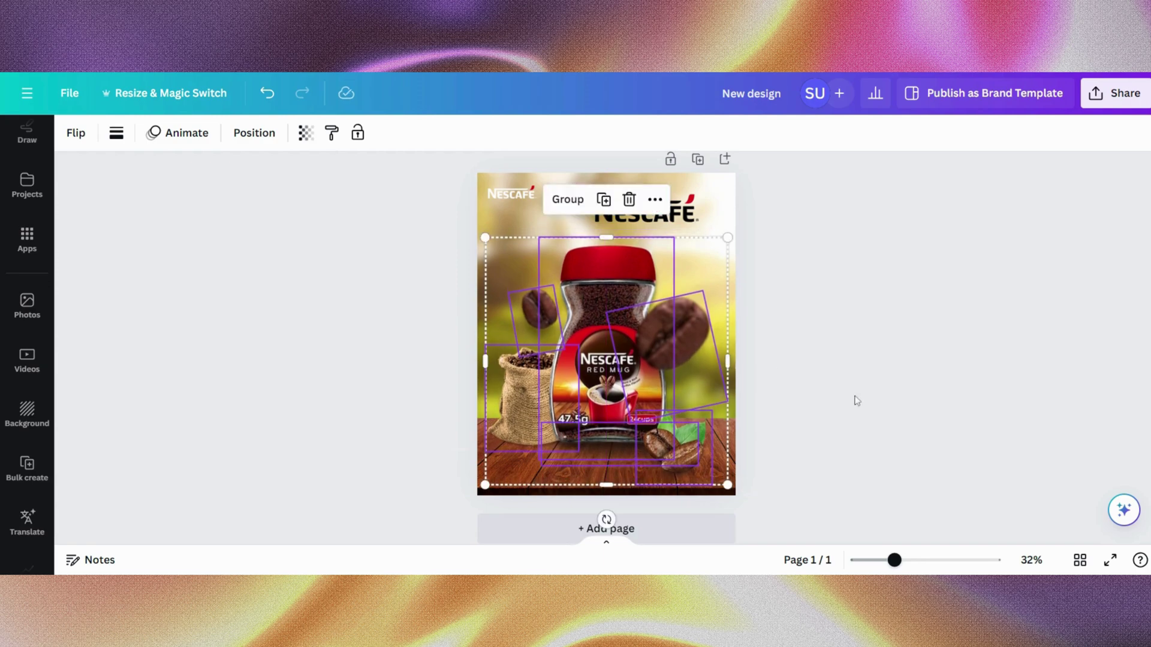
click(862, 403)
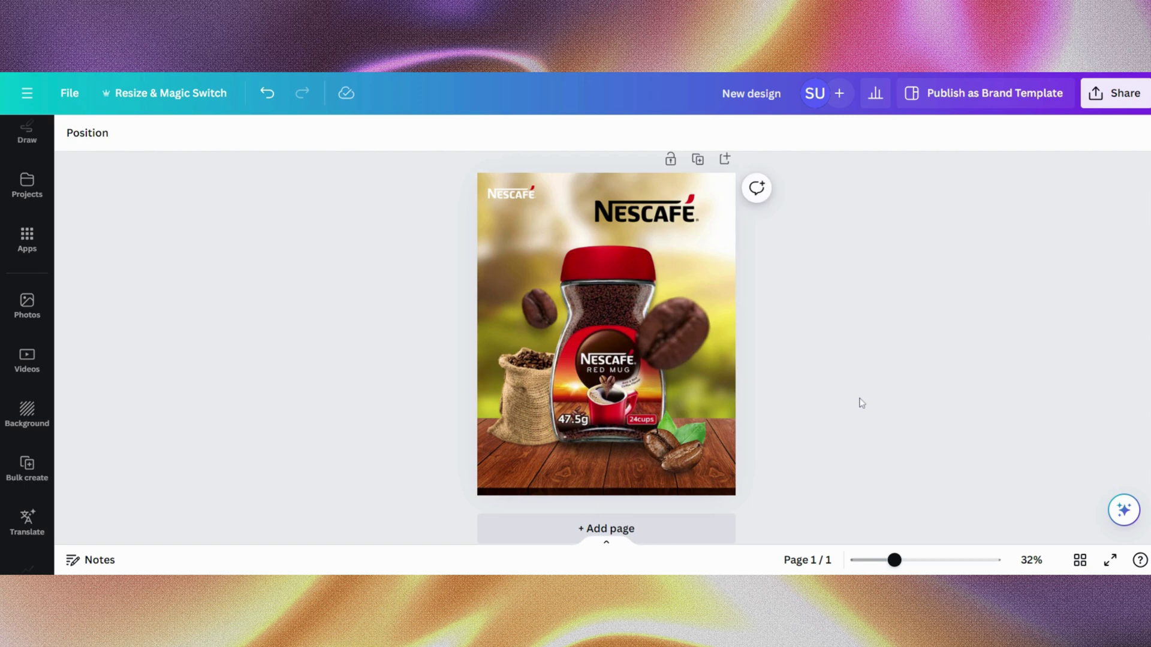
- Shrink the black Nescafé logo and center it just above the jar's lid
click(658, 223)
drag(697, 192, 607, 231)
drag(607, 230, 614, 225)
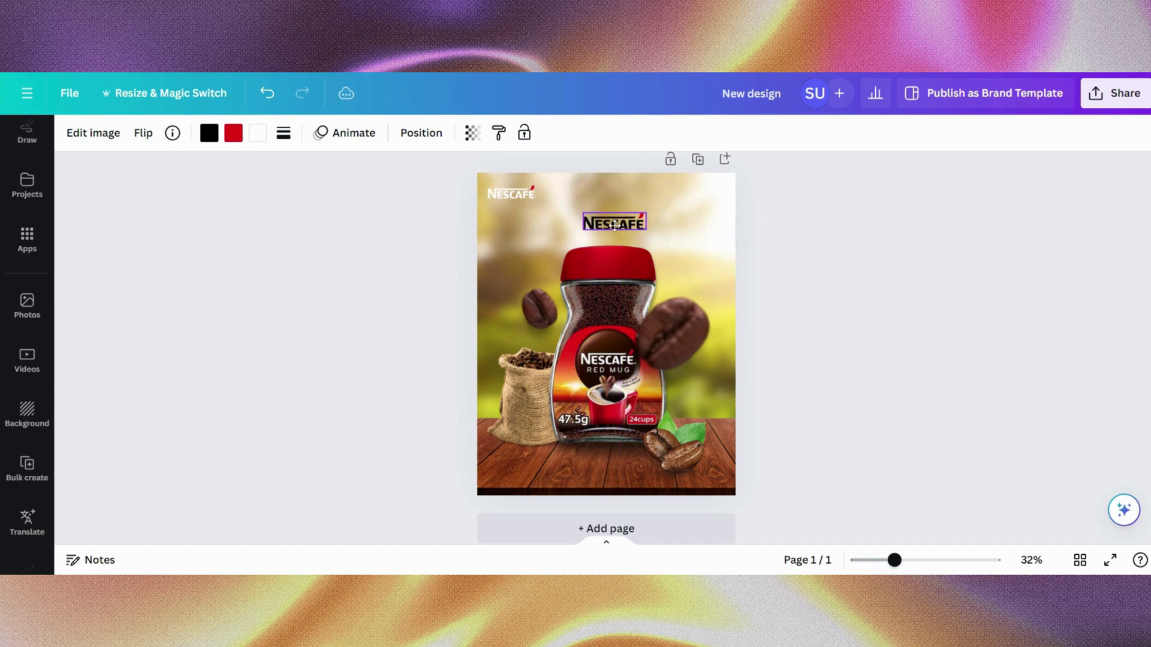
click(661, 240)
key(t)
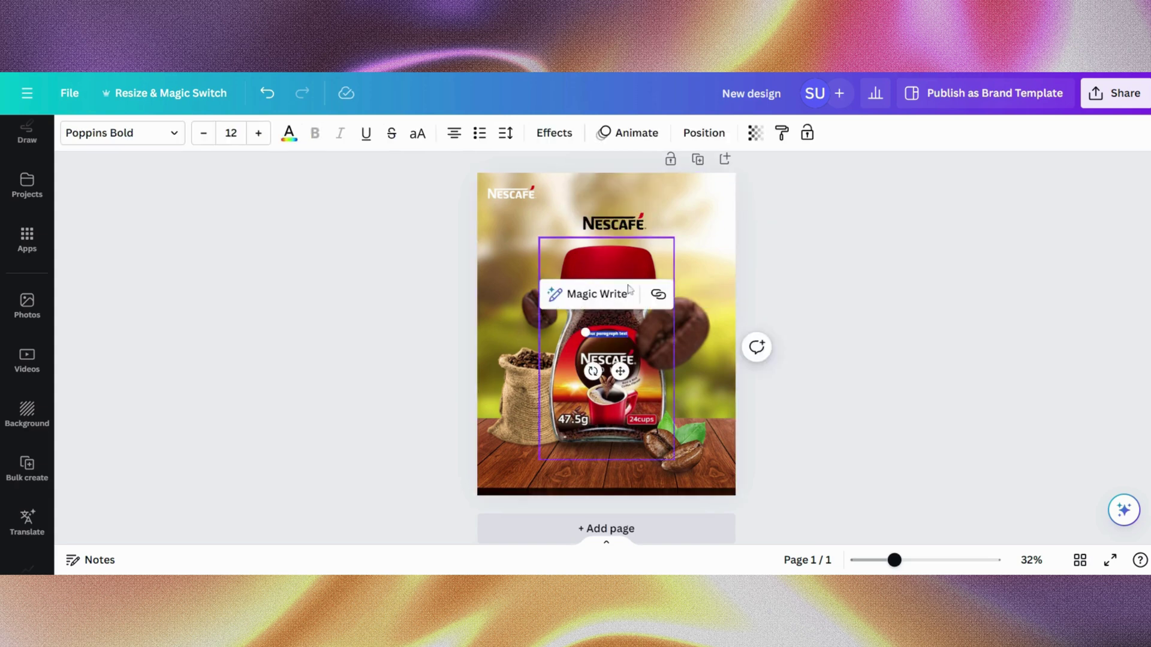
drag(587, 330, 583, 203)
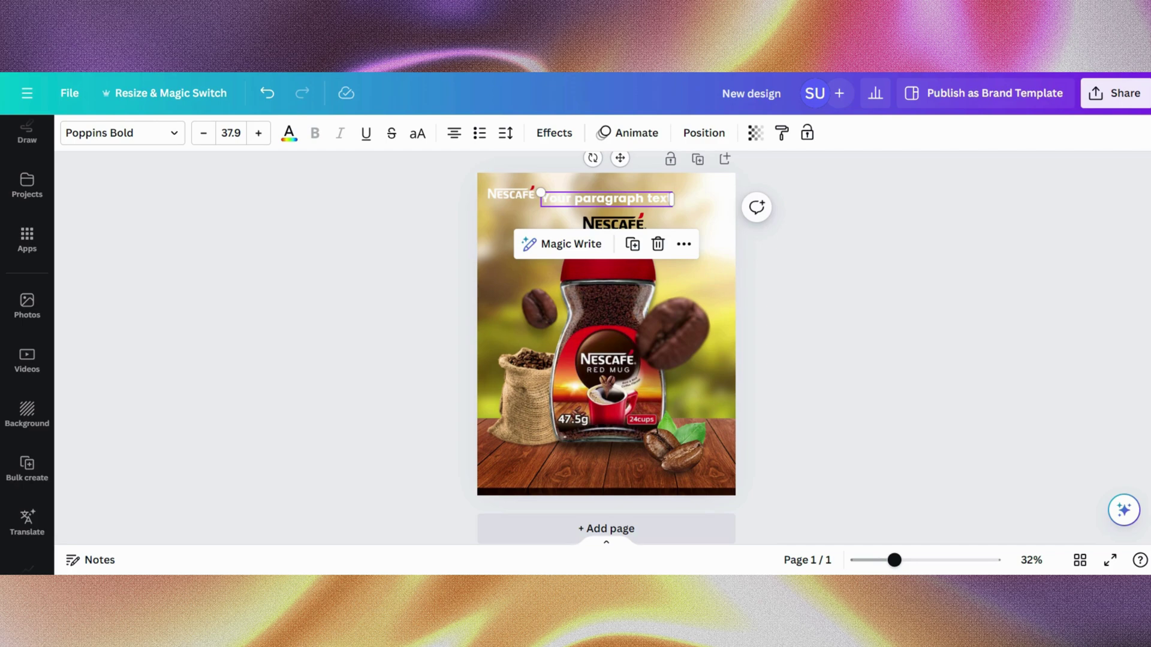
key(Delete)
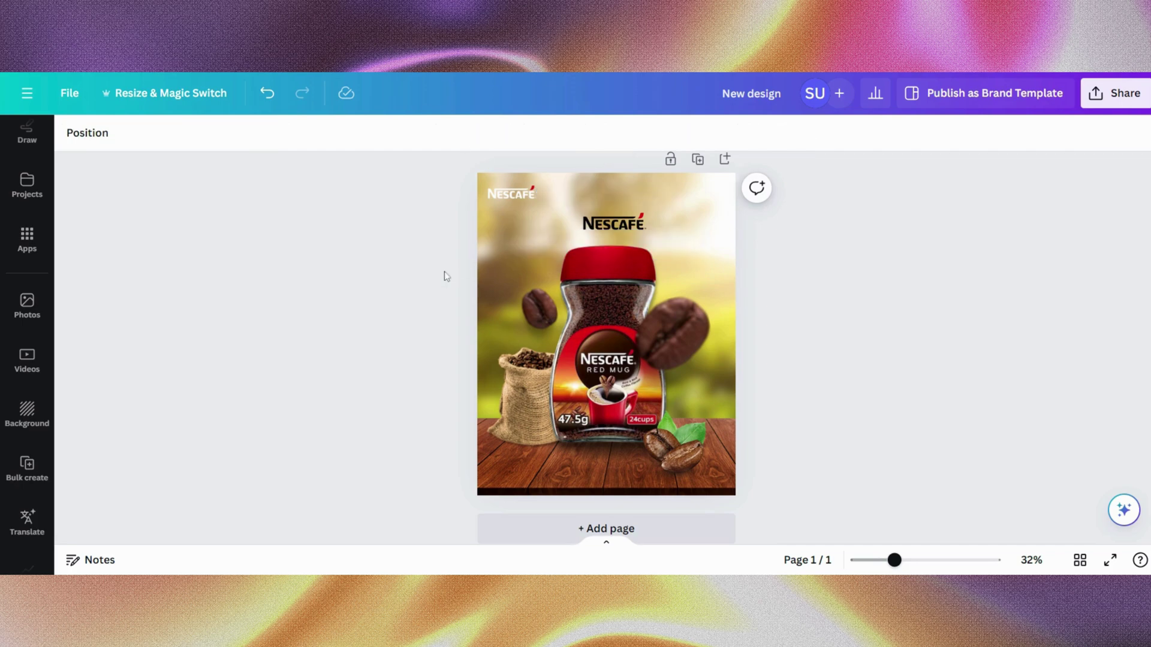
- Paste the Montserrat headline "Savor Every Moment with" and stack it directly above the black Nescafé logo, centering both over the jar
click(547, 247)
click(500, 237)
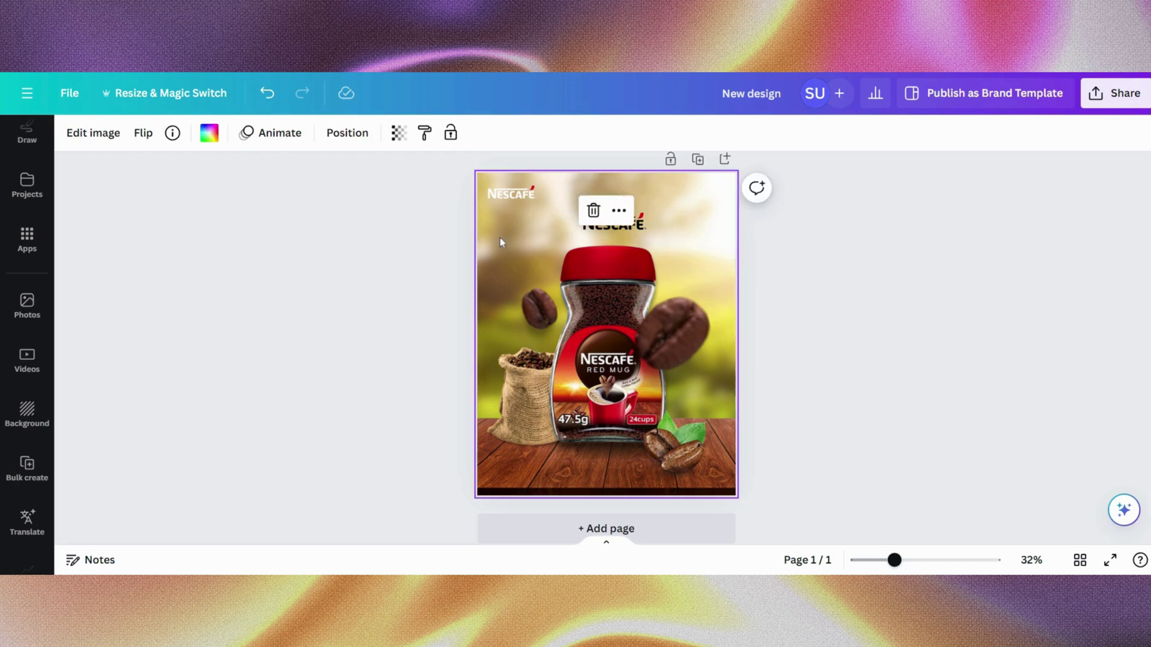
key(ctrl+z)
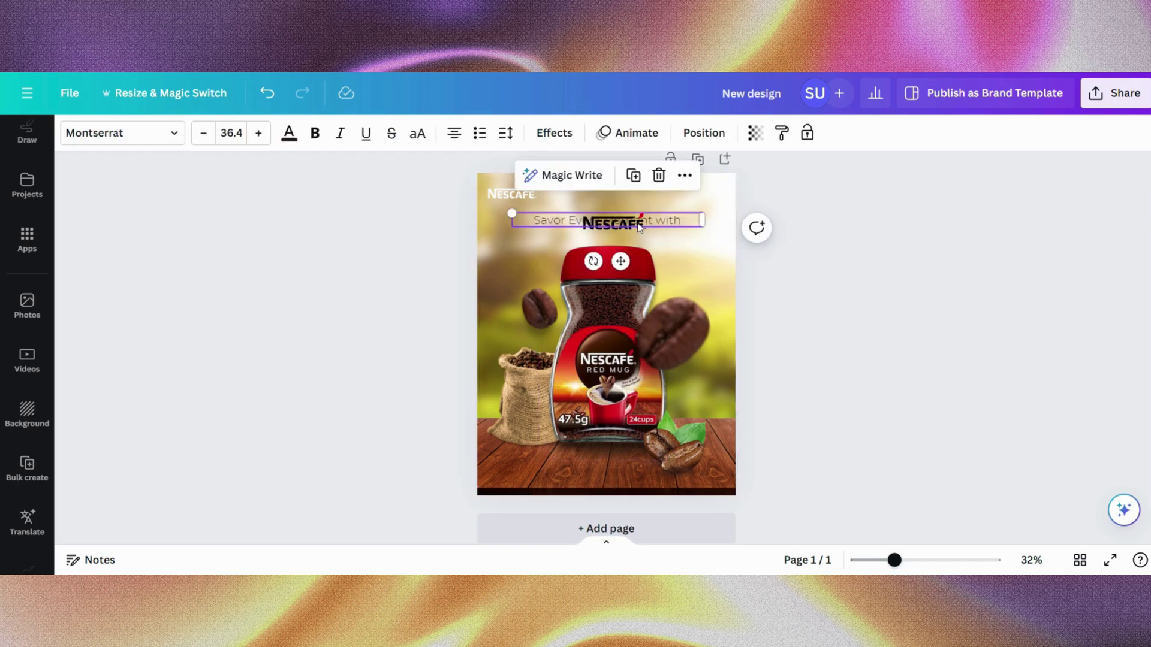
click(637, 207)
click(634, 224)
mouse_move(635, 224)
mouse_down()
mouse_move(637, 238)
mouse_move(627, 232)
mouse_up()
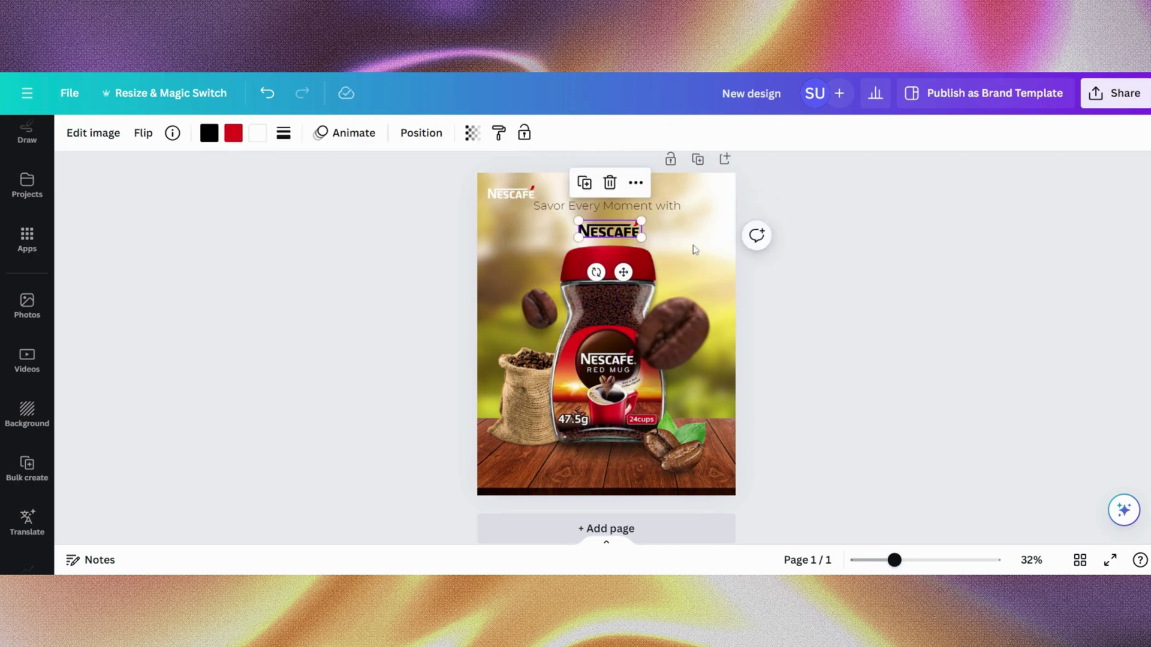
click(684, 216)
drag(676, 206, 683, 213)
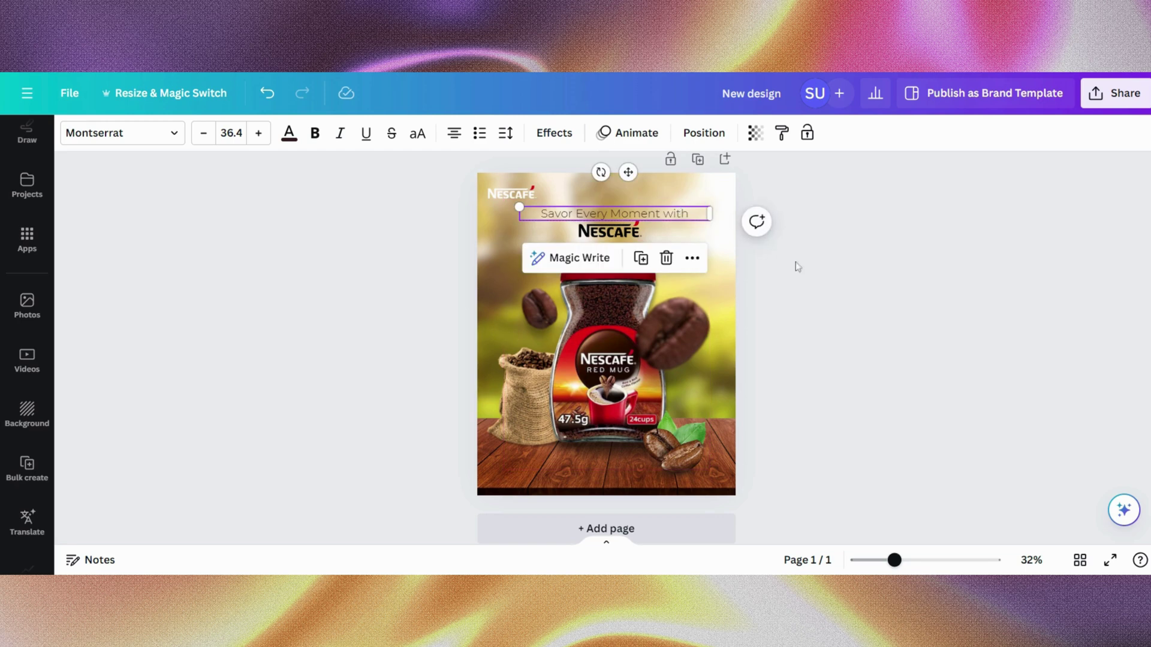
click(799, 268)
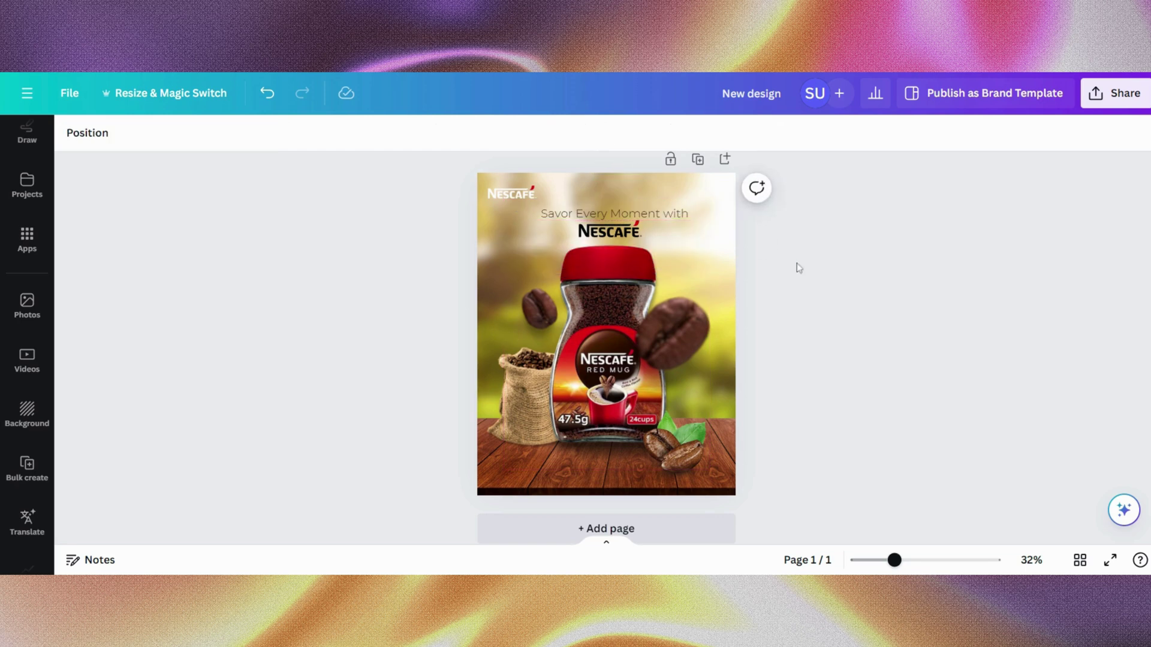
- Shrink the white Nescafé logo in the poster's upper-left corner slightly
click(514, 196)
drag(532, 188, 529, 190)
click(438, 308)
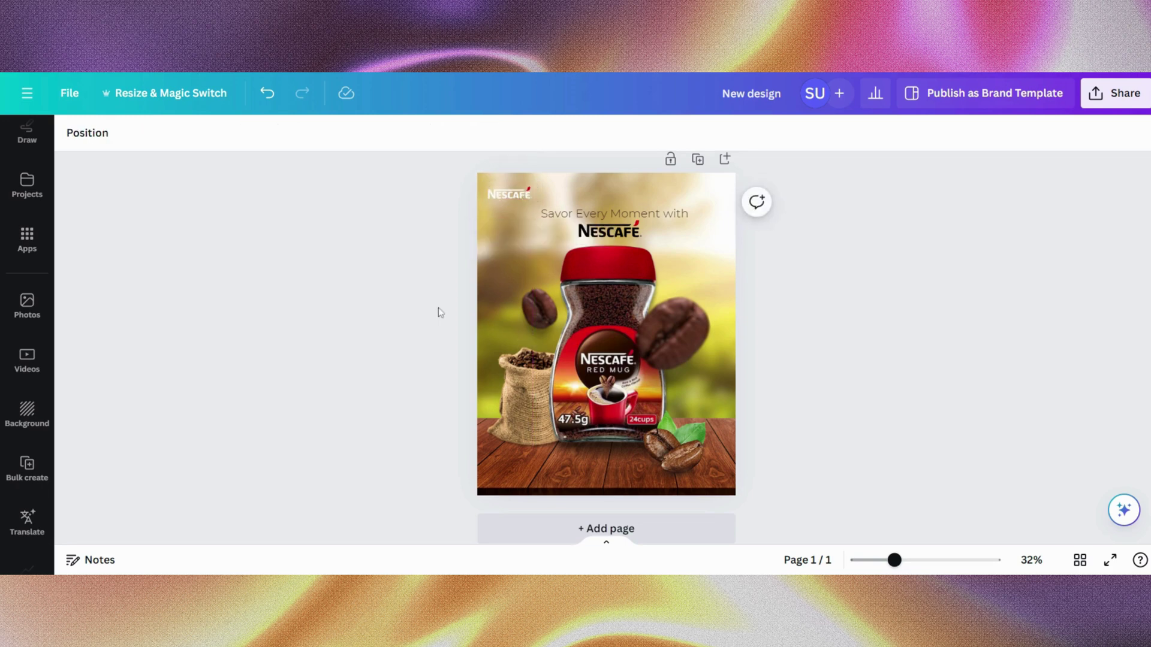
- Lower the brightness of the blurred nature background to -19
click(601, 193)
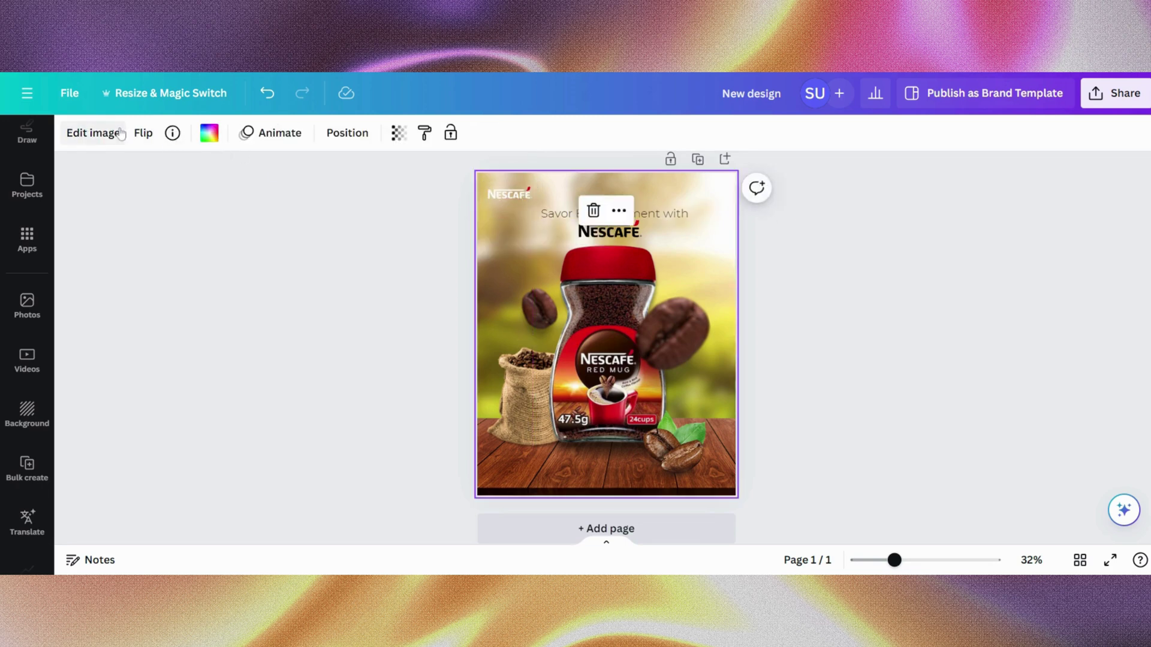
click(94, 133)
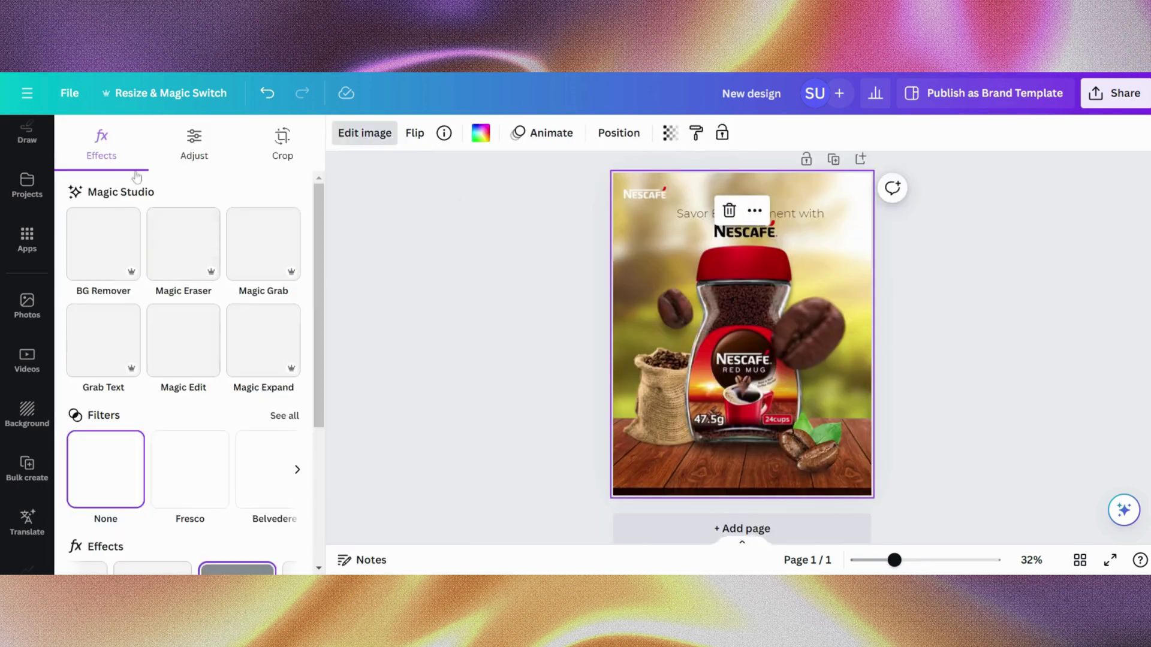
click(194, 139)
scroll(178, 400, down, 3)
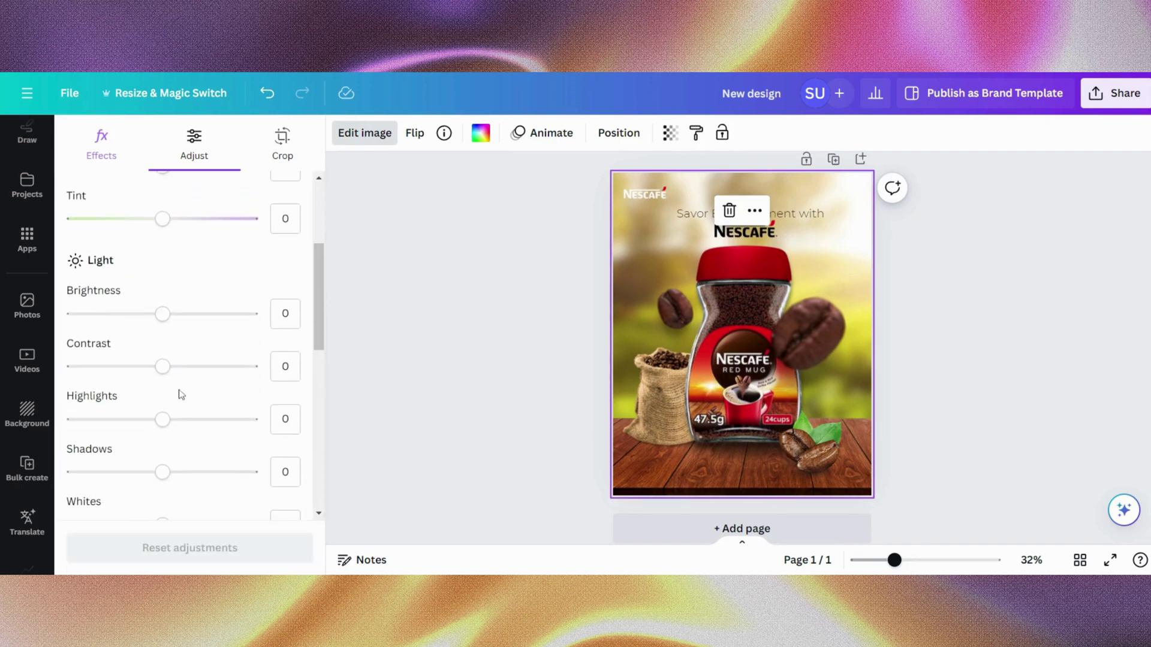
click(162, 313)
mouse_move(162, 322)
mouse_down()
mouse_move(78, 314)
mouse_move(147, 335)
mouse_move(162, 316)
mouse_move(144, 317)
mouse_move(147, 335)
mouse_move(131, 340)
mouse_move(132, 314)
mouse_move(145, 316)
mouse_up()
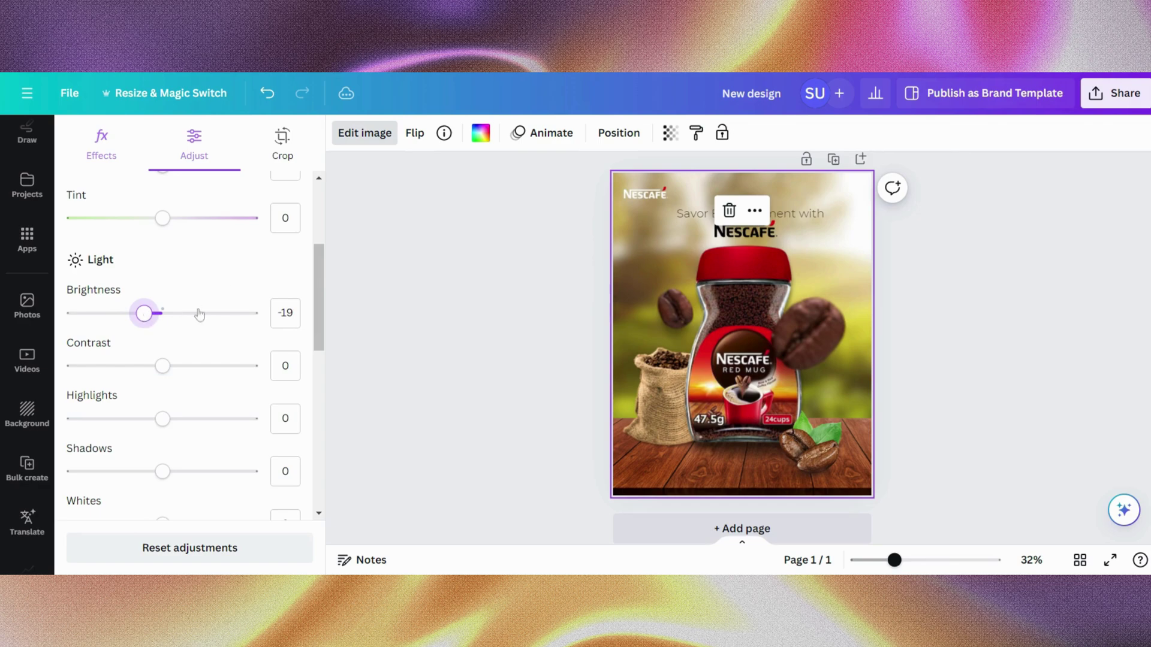
click(401, 274)
click(396, 272)
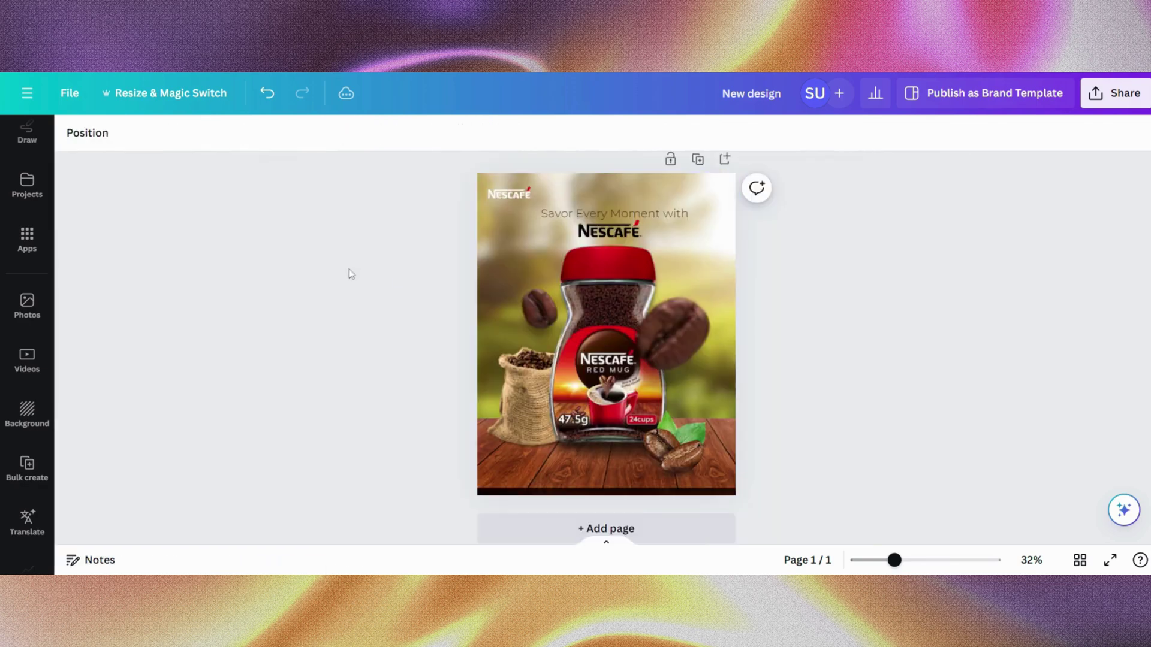
- Switch bold on and back off for the "Savor Every Moment with" headline, and nudge the black logo slightly down
click(537, 217)
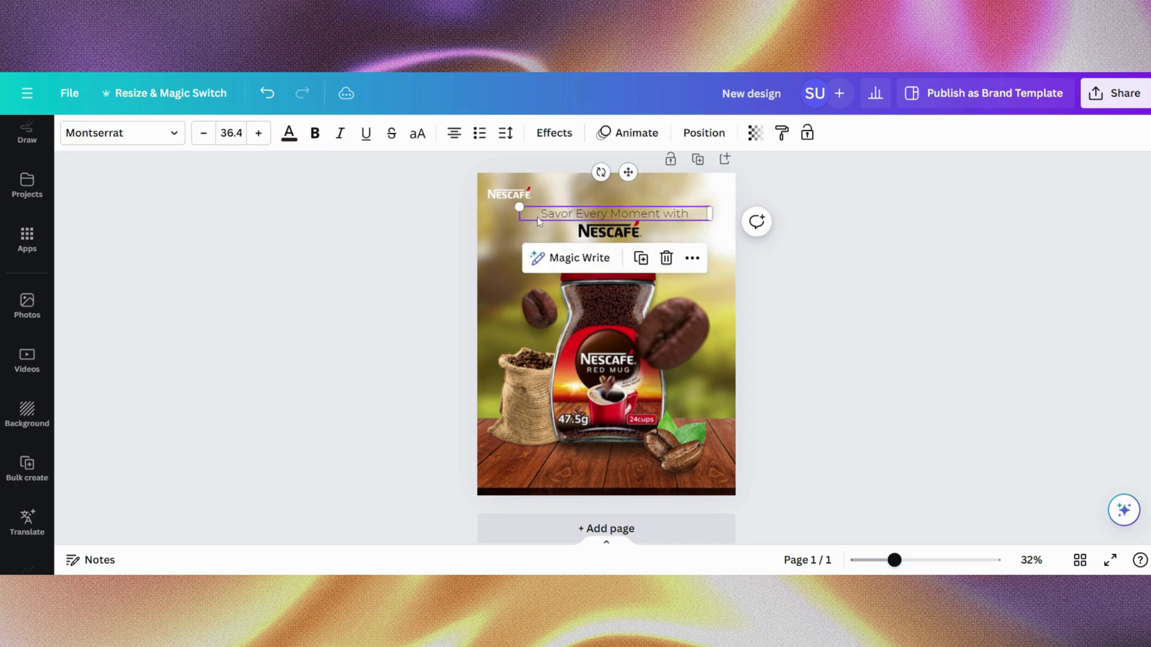
click(315, 132)
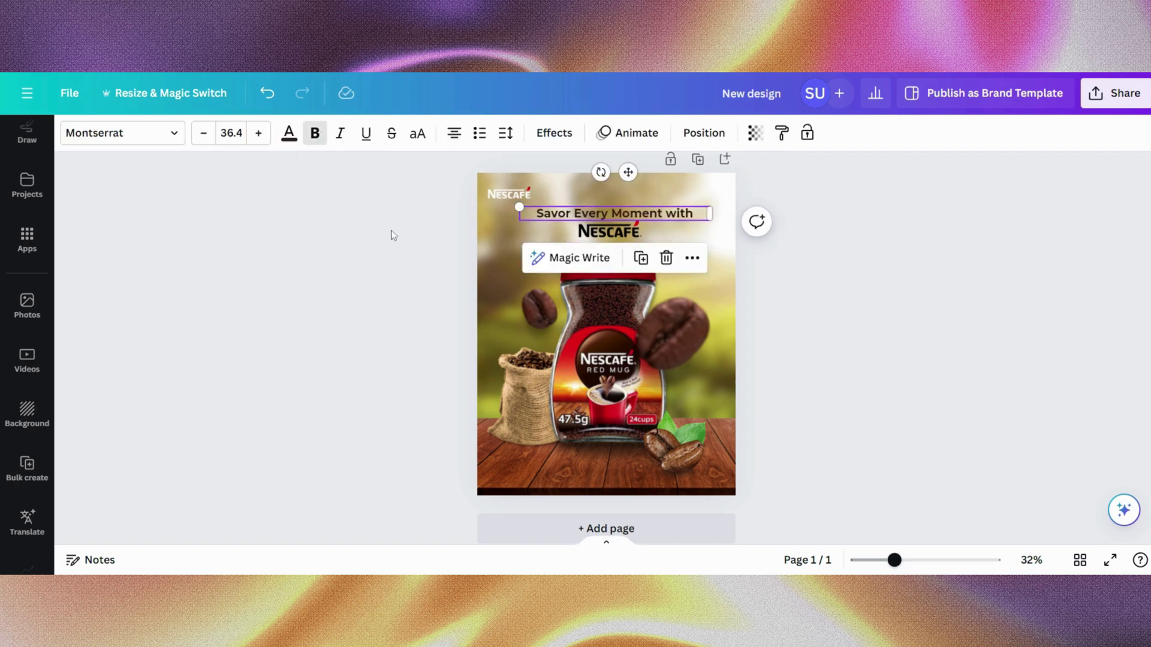
click(313, 138)
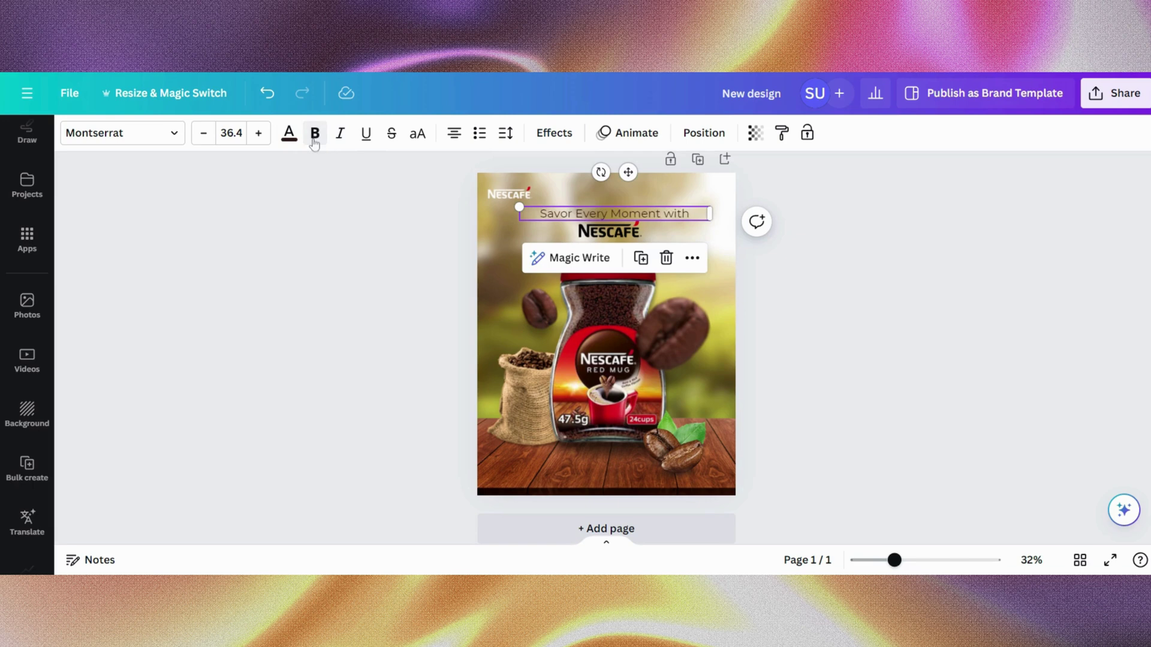
click(317, 261)
click(632, 229)
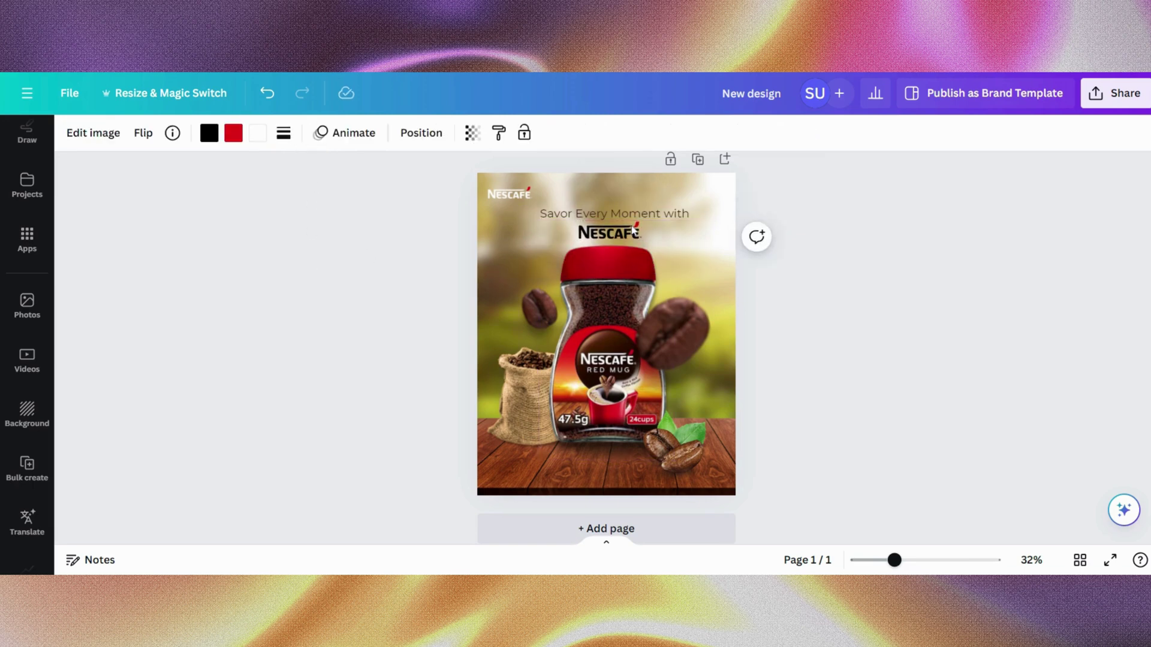
click(903, 340)
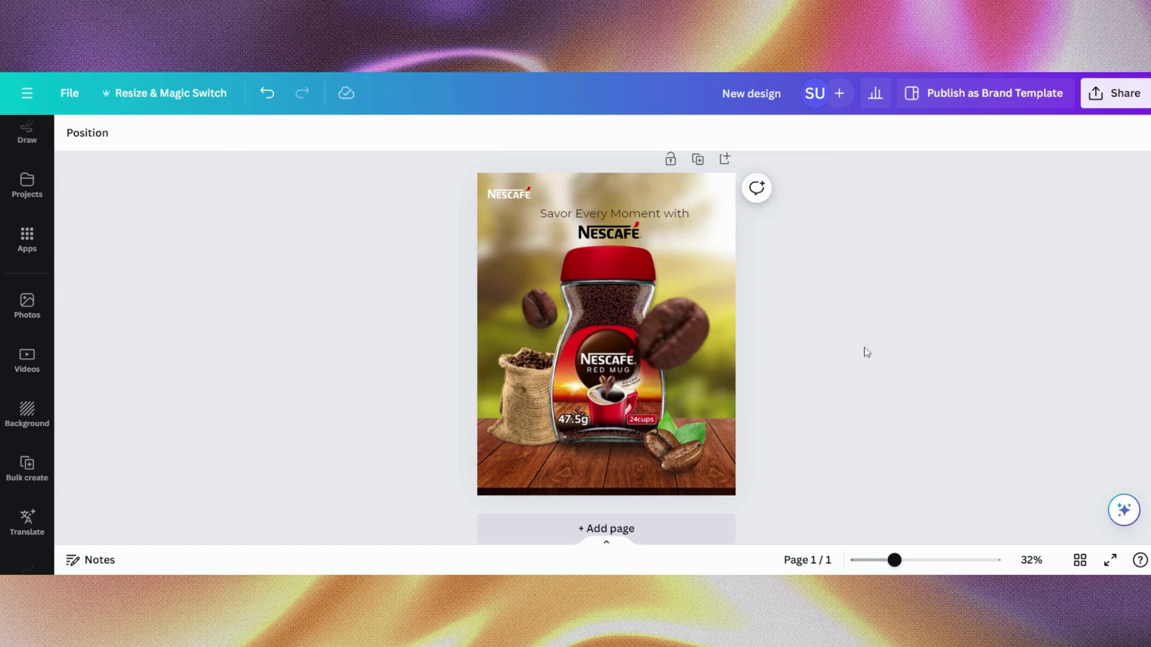
- Nudge the leafy coffee beans at the jar's base slightly up and to the right
click(703, 448)
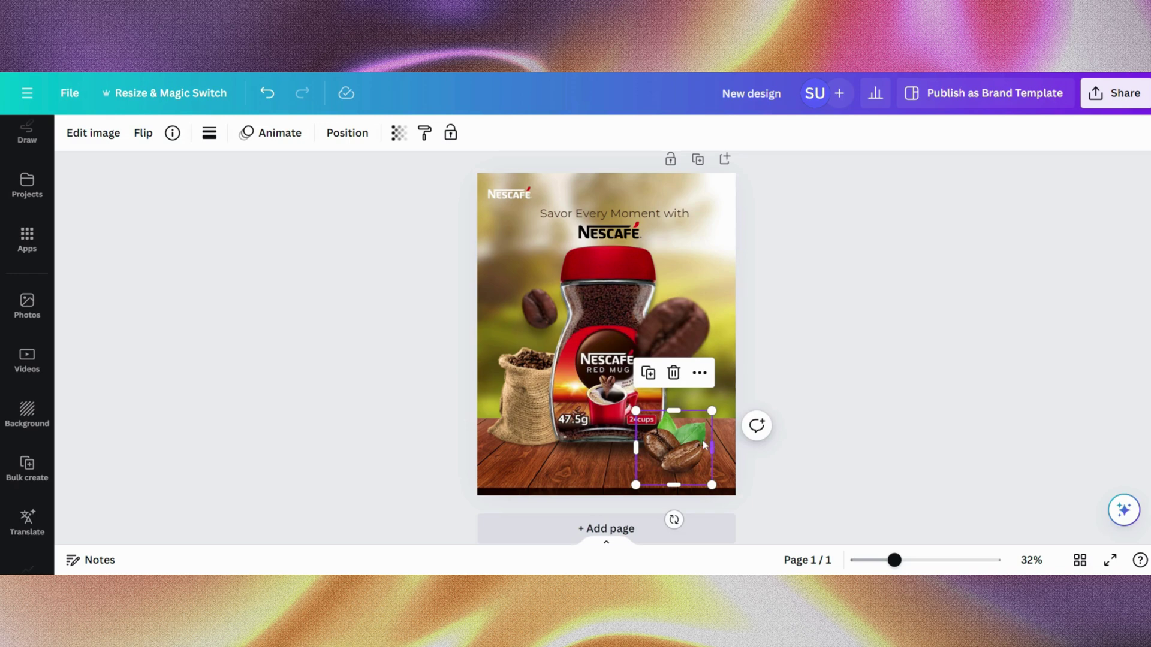
drag(689, 453, 688, 444)
click(835, 333)
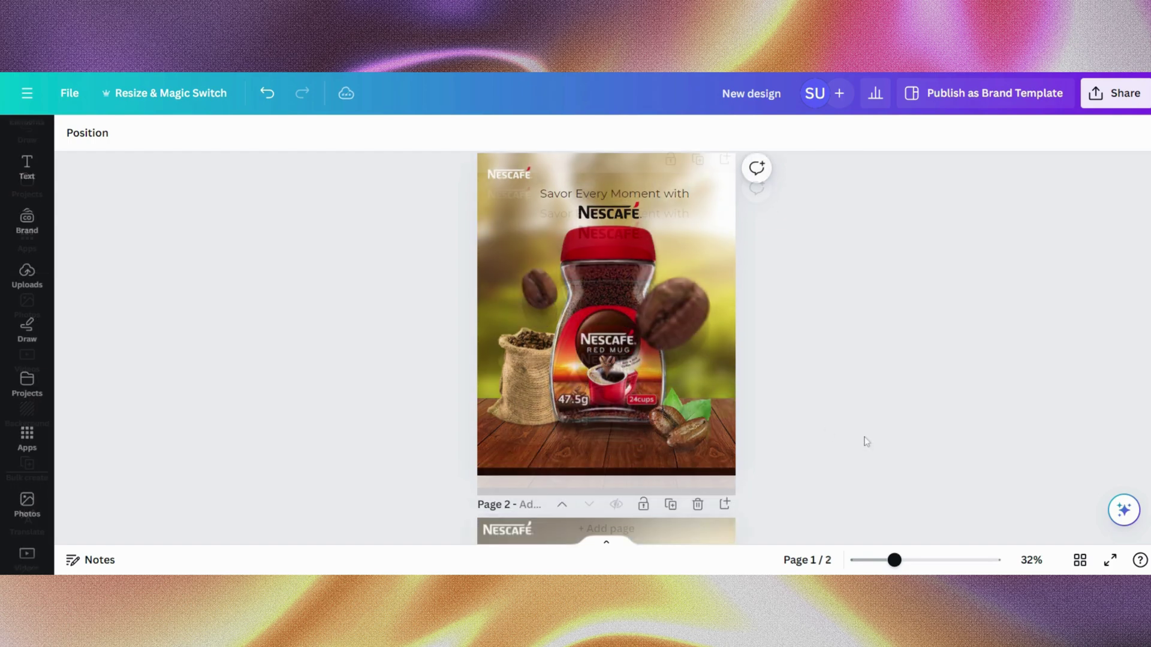
- Compare the poster on page 1 with the other Nescafé version on page 2
scroll(865, 440, down, 5)
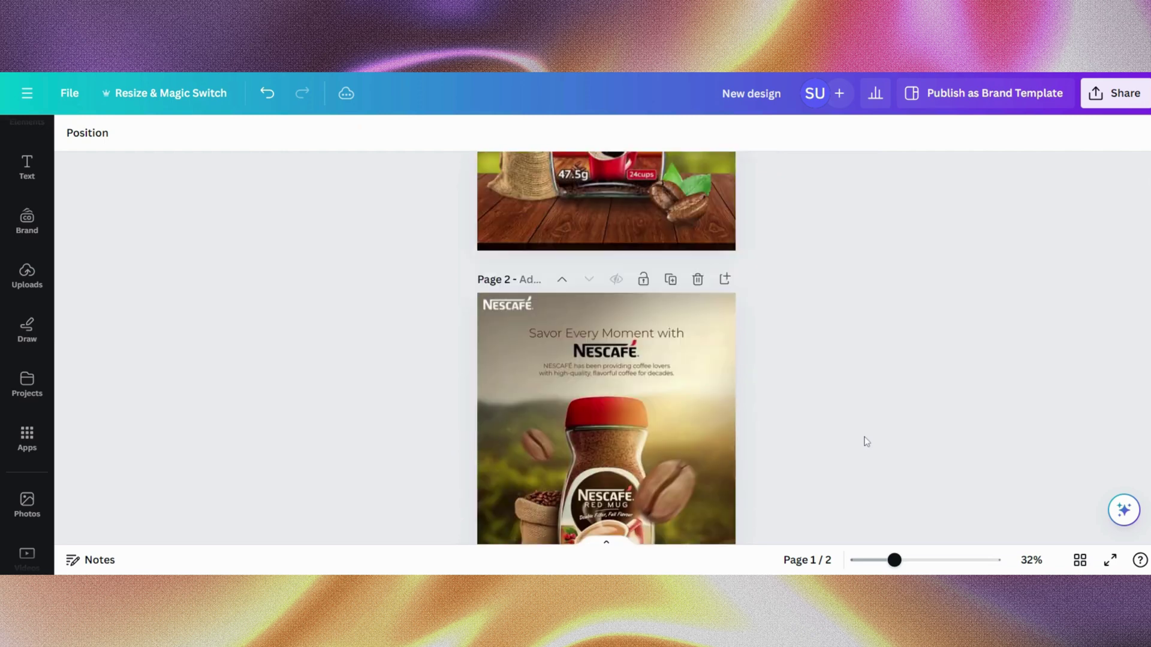
scroll(865, 441, up, 5)
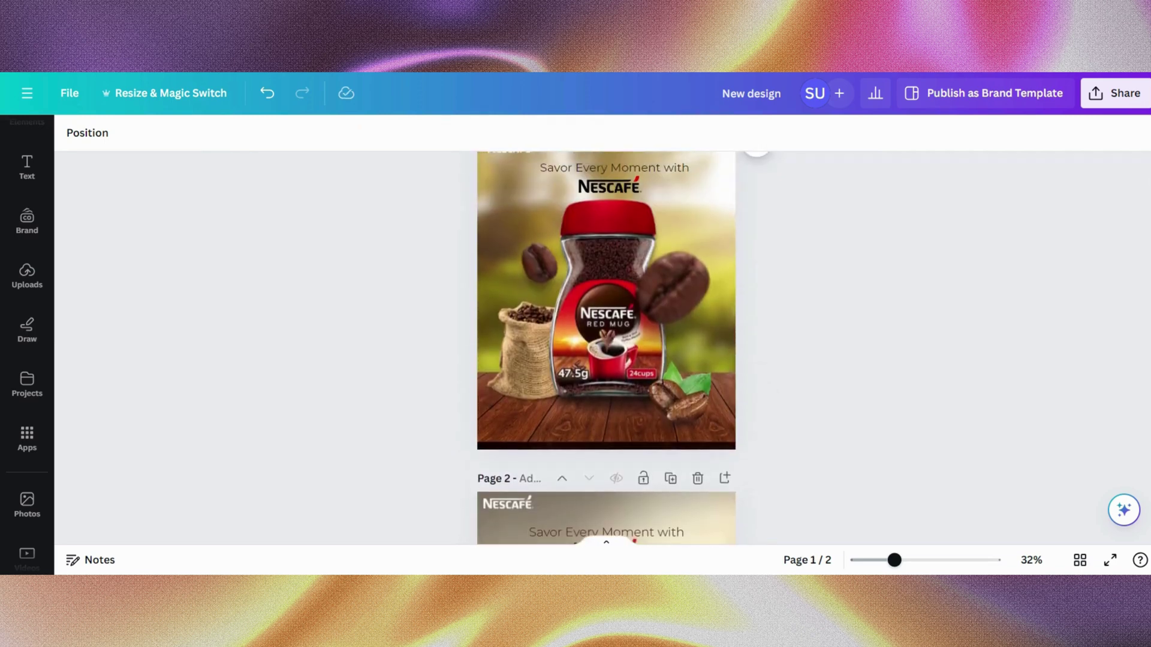
scroll(606, 348, down, 3)
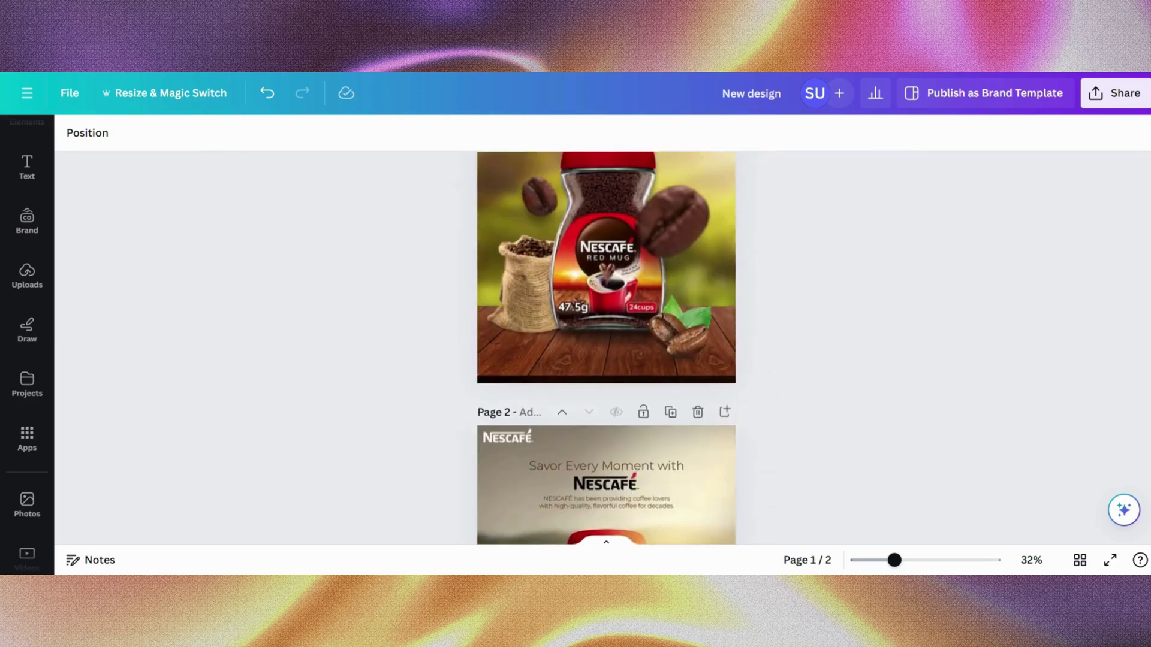
- Lower the brightness of the blurred nature background on page 1 to -28
scroll(606, 348, up, 2)
scroll(786, 302, up, 2)
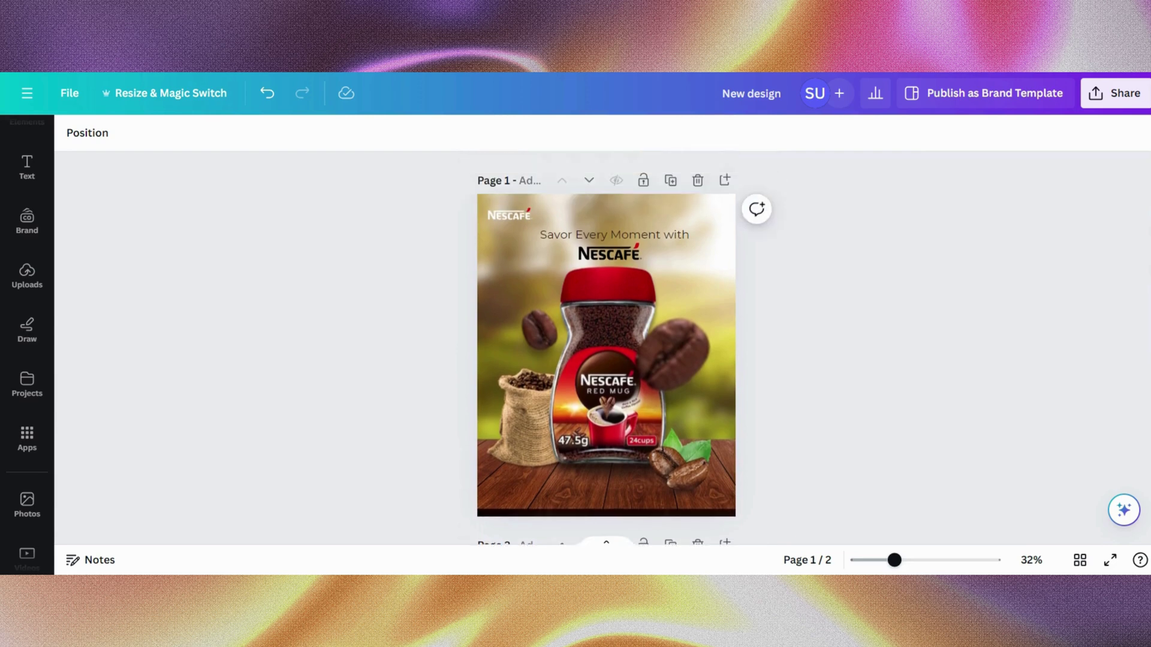
click(708, 274)
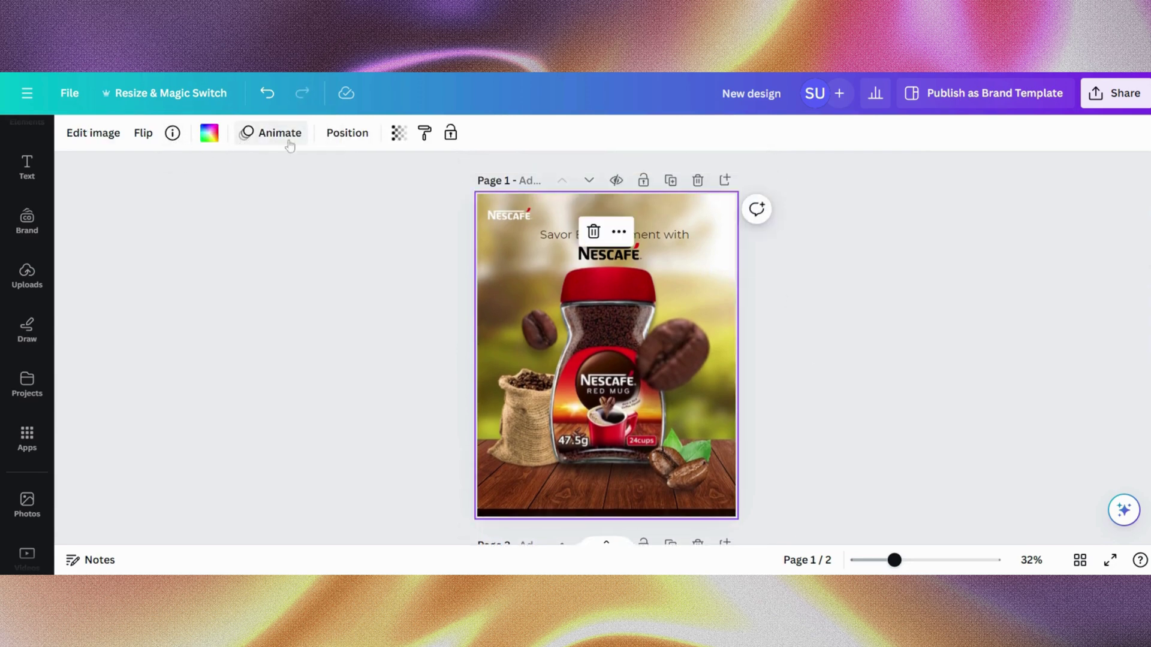
click(111, 137)
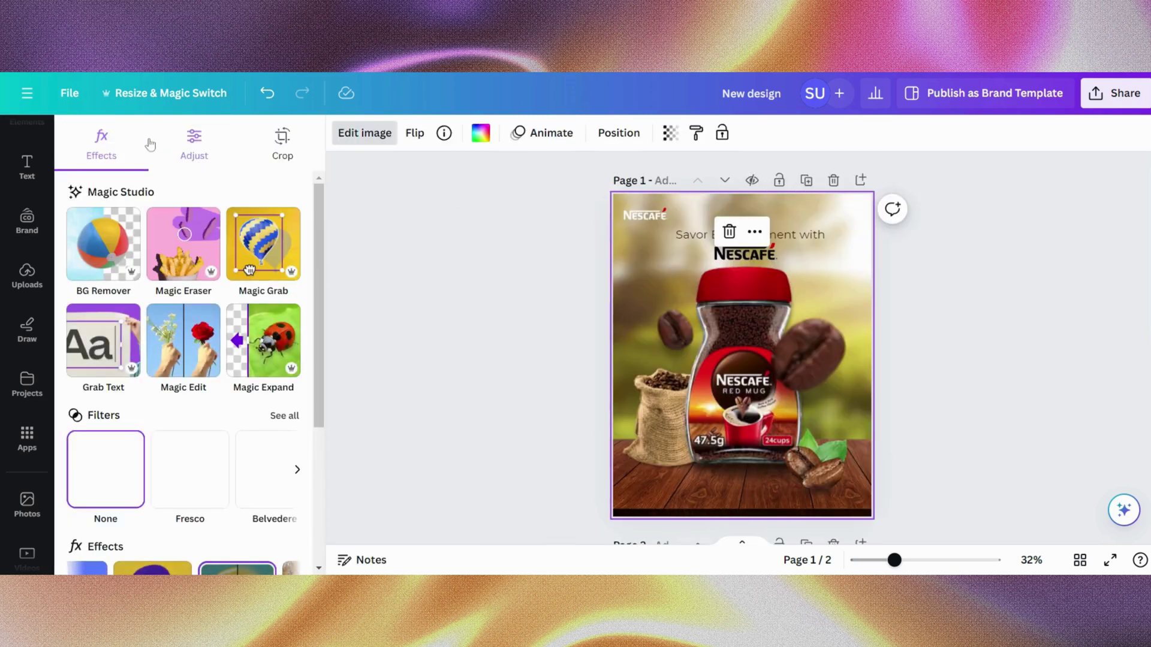
click(193, 144)
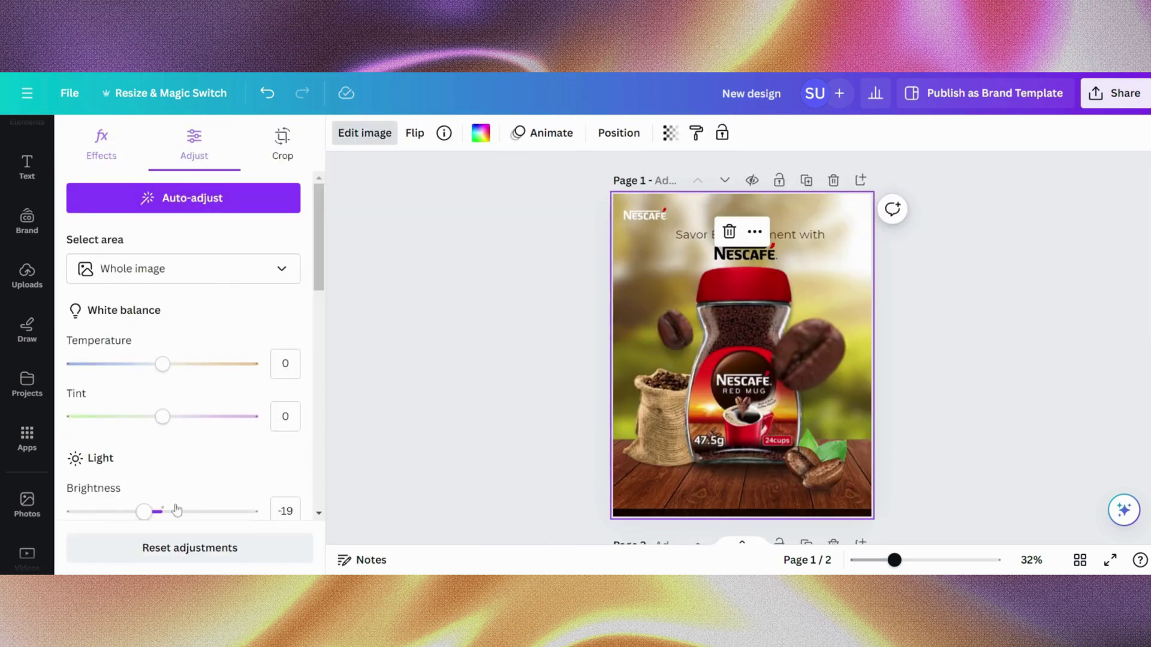
drag(145, 513, 134, 514)
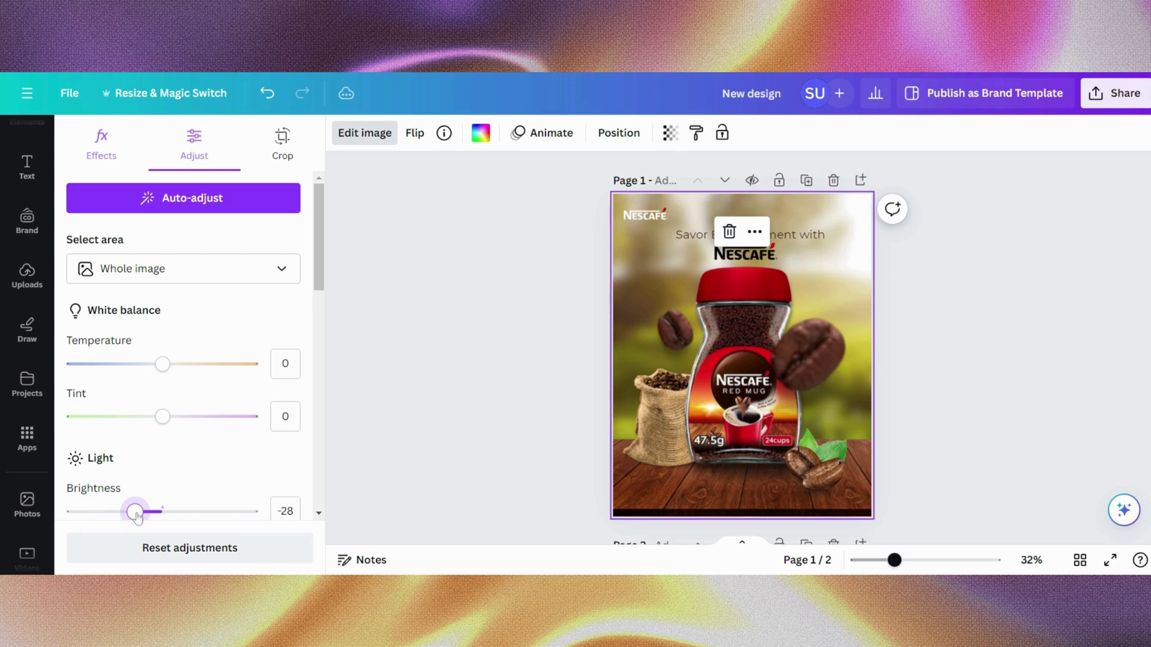
click(891, 413)
- Nudge the shadow image beneath the coffee jar on page 1 slightly up
scroll(892, 418, down, 1)
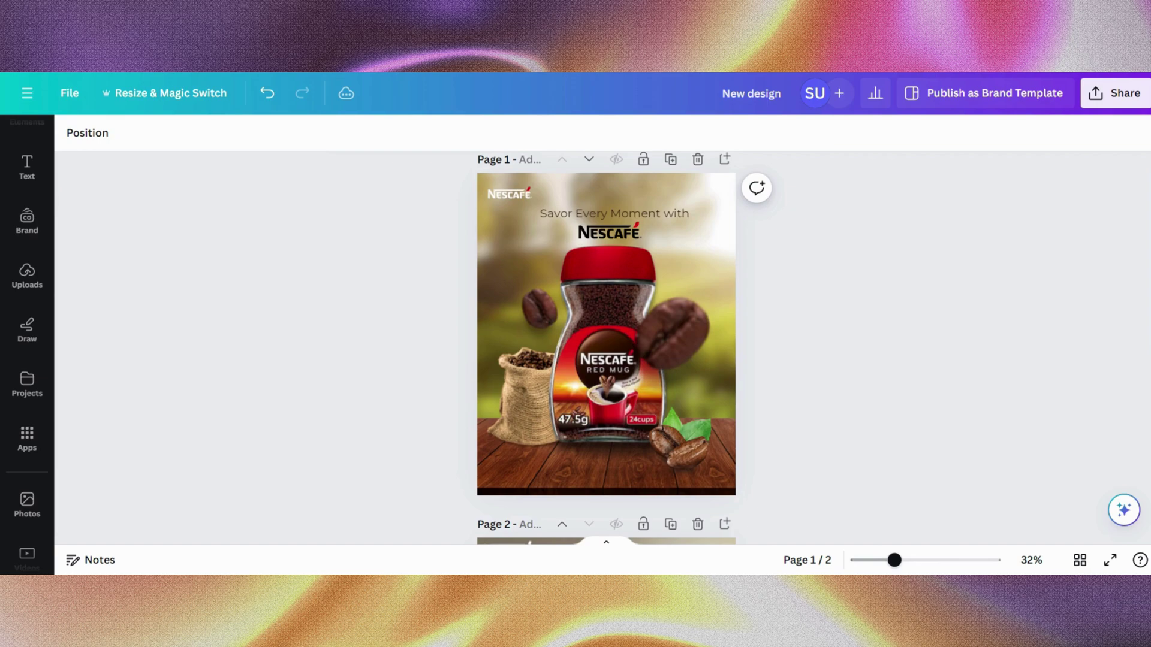
scroll(605, 348, down, 2)
scroll(606, 347, down, 5)
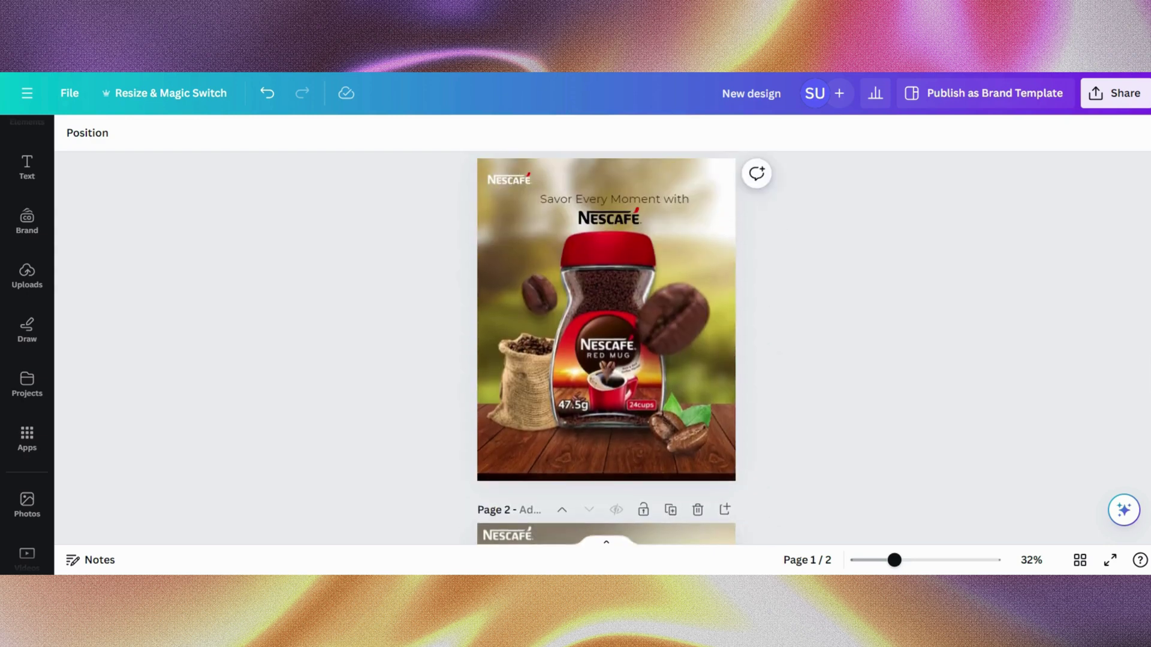
click(615, 446)
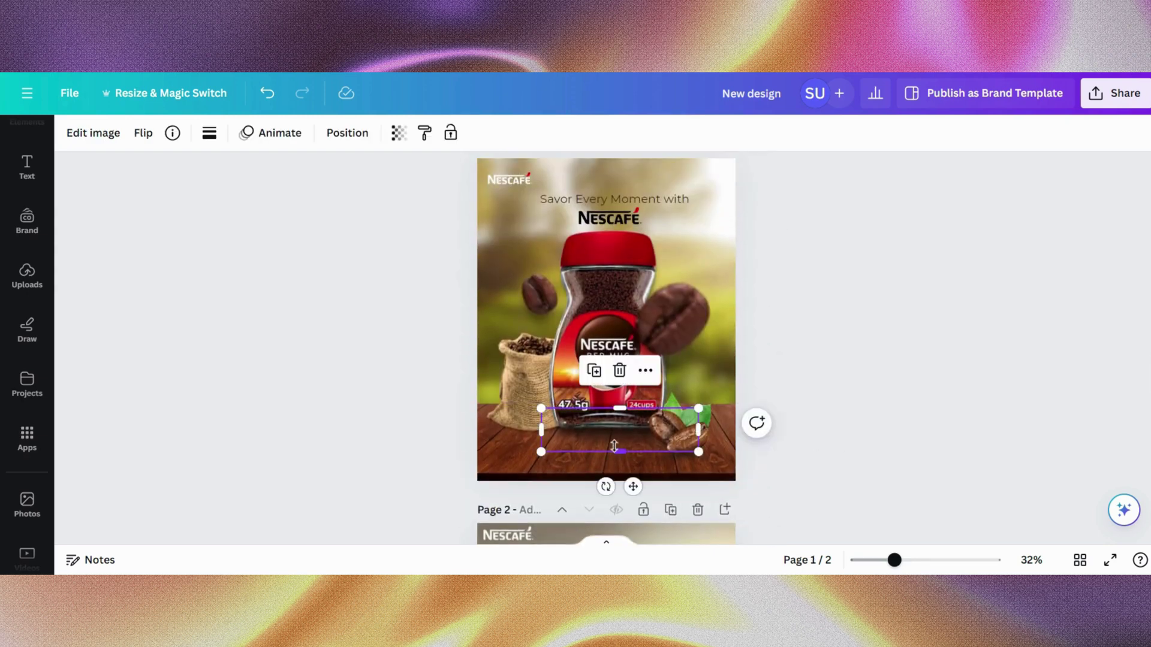
key(Delete)
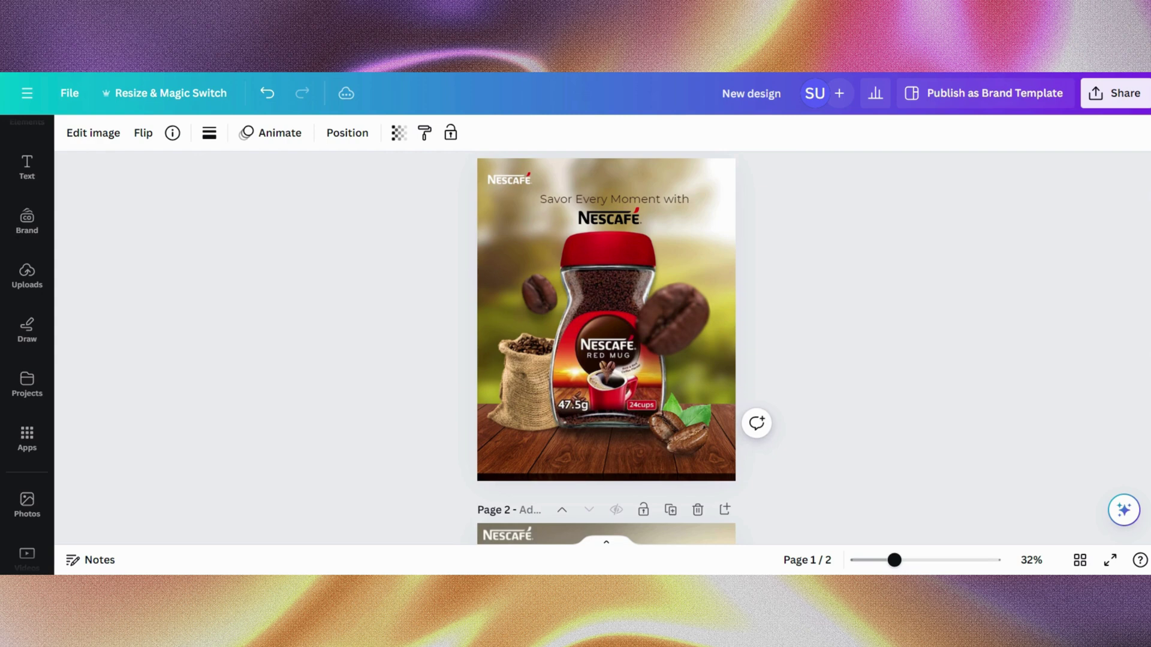
key(ctrl+z)
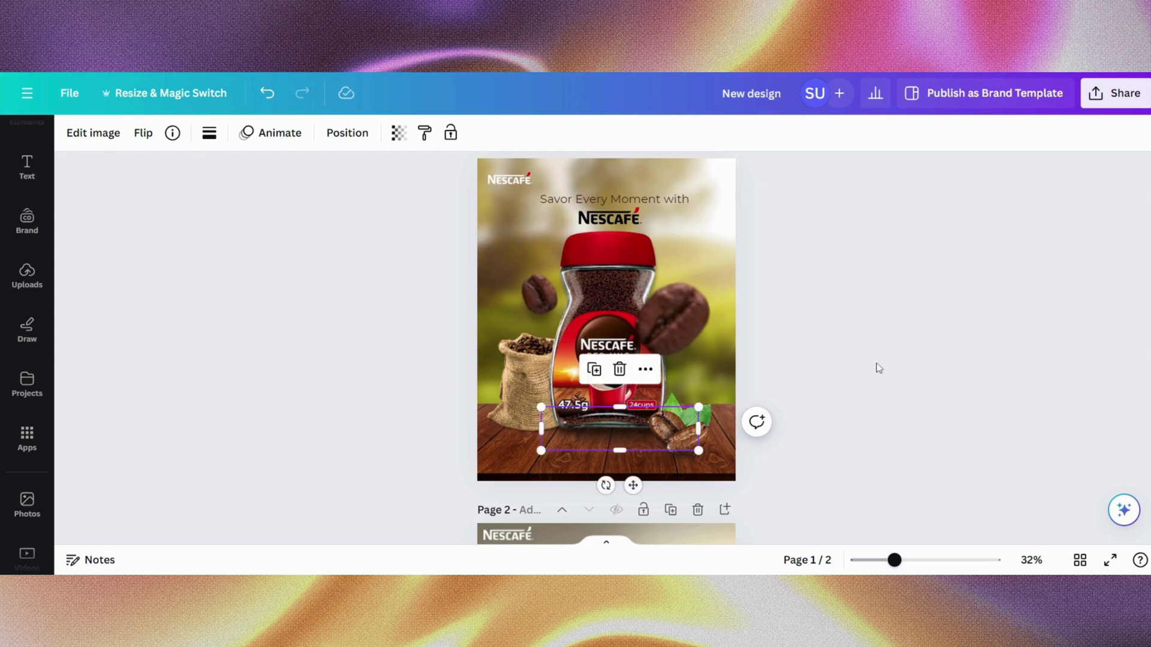
click(877, 362)
- Nudge the Nescafé jar slightly down on the wooden table and deselect it
click(608, 288)
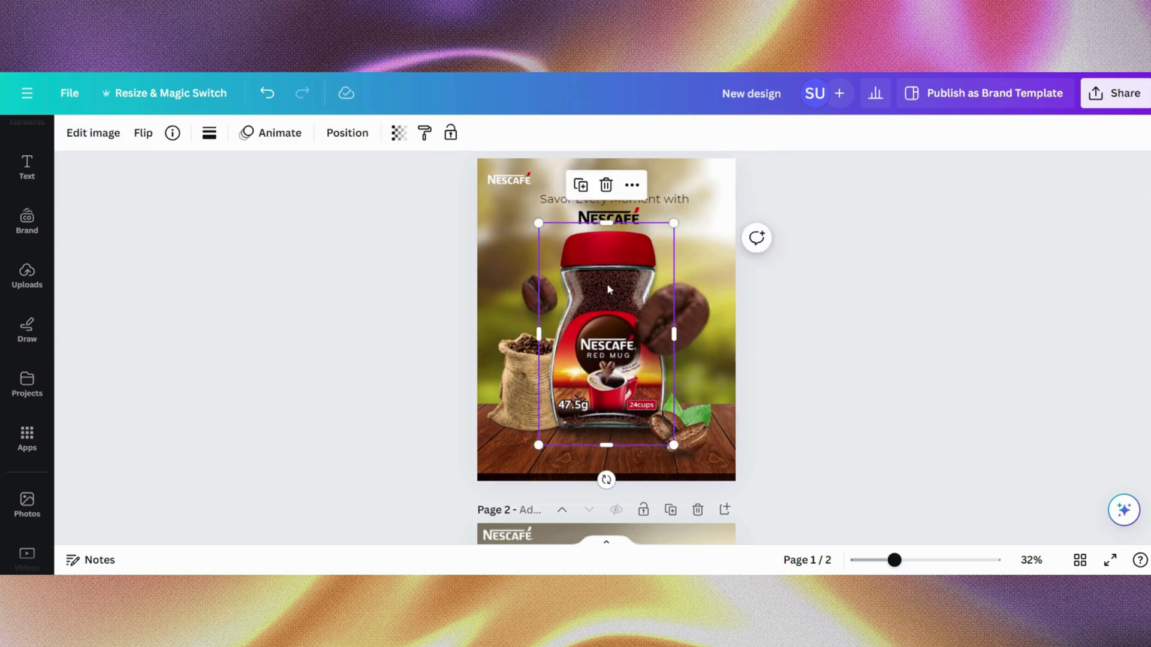
key(Escape)
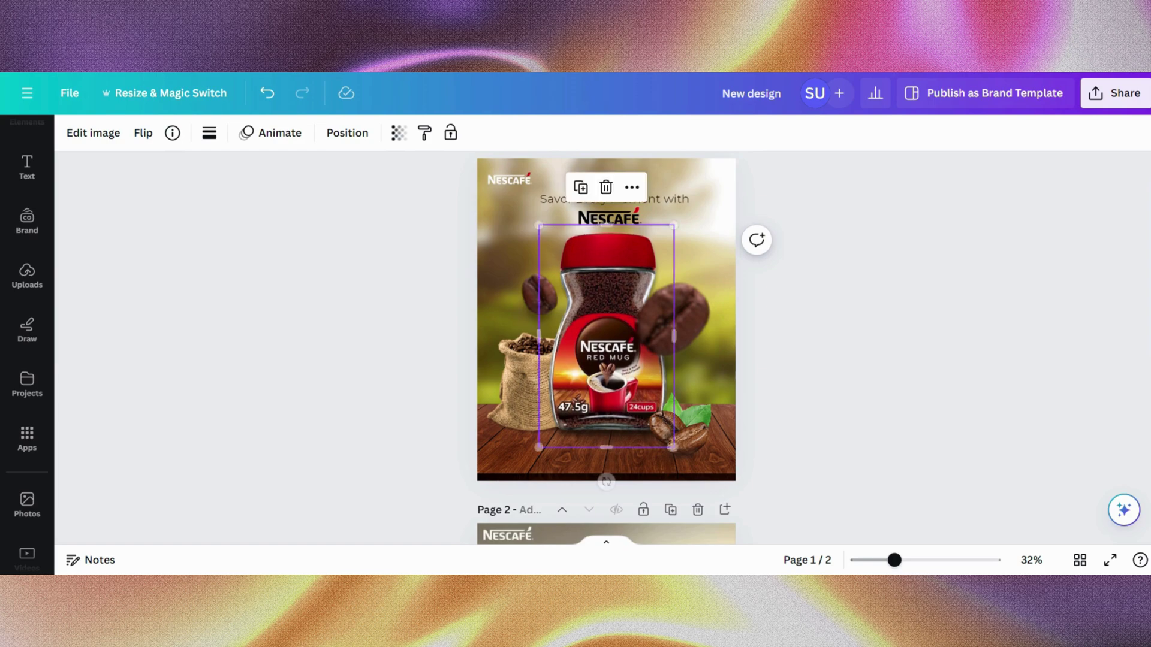
click(820, 319)
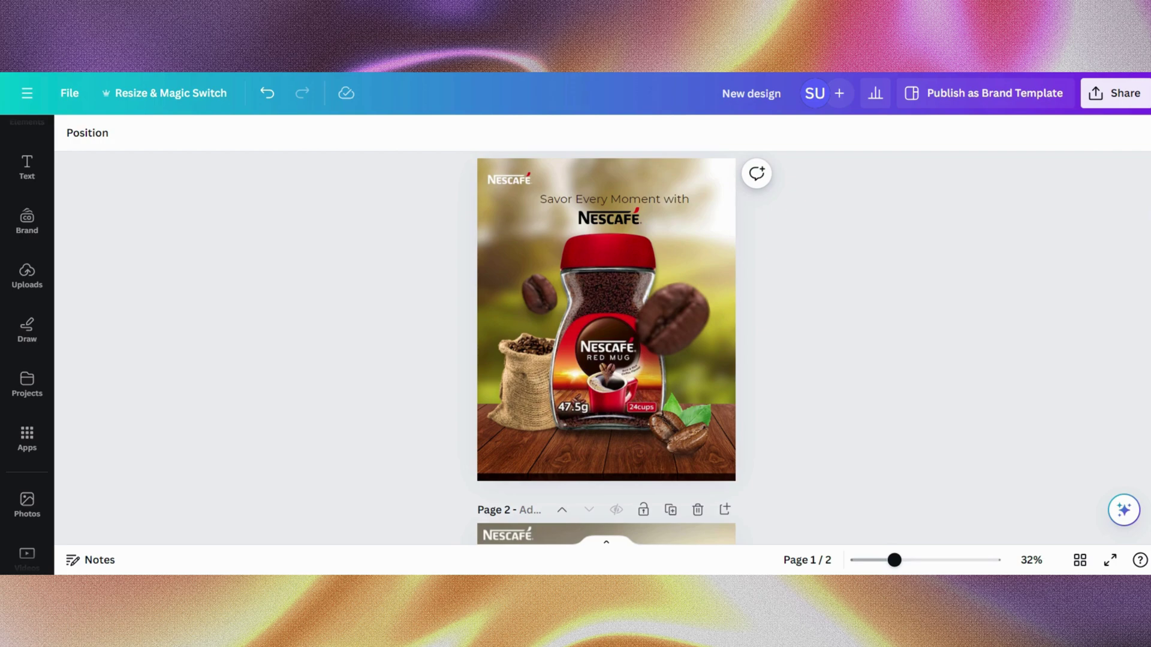
- Check the adjusted poster on page 1 against the reference Nescafé design on page 2
scroll(605, 347, down, 5)
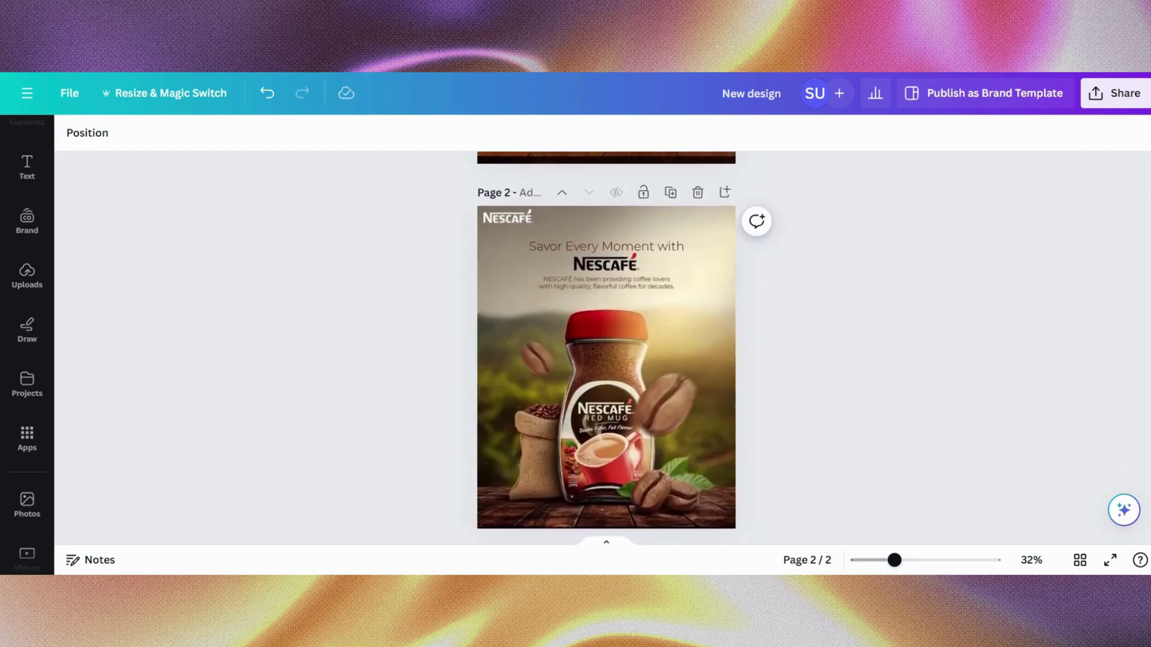
scroll(606, 348, up, 5)
scroll(606, 348, down, 1)
scroll(606, 348, down, 4)
scroll(606, 348, up, 5)
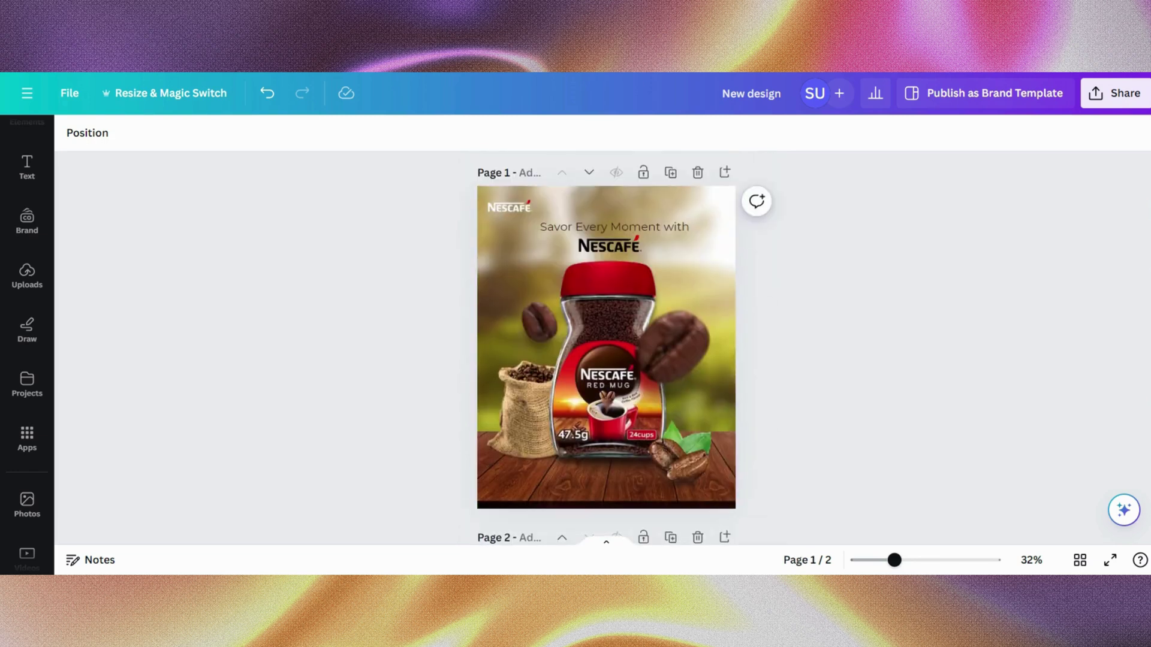